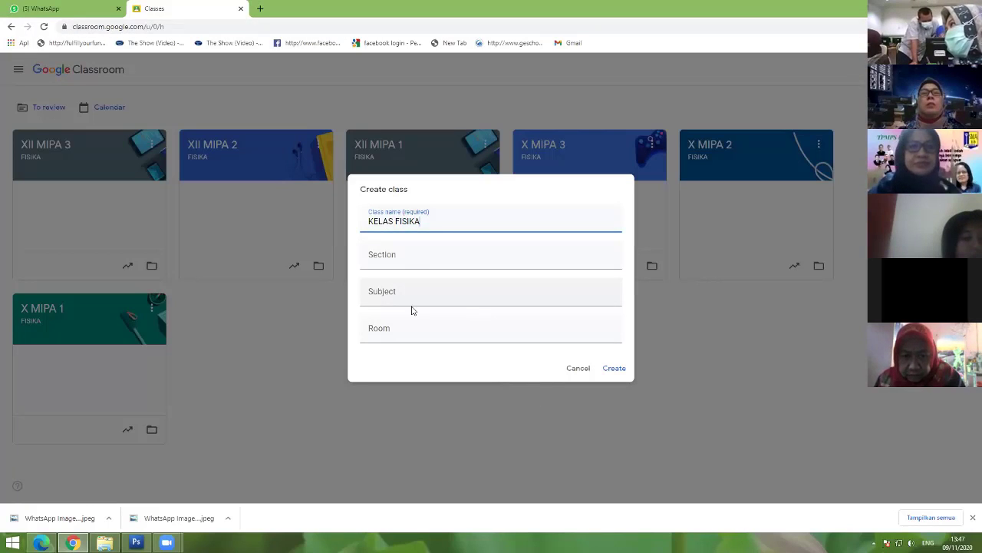
Step: Enter section 'Semester Genap 2020/2021' and room 'Lab Fisika' in the Create class form
left_click(403, 253)
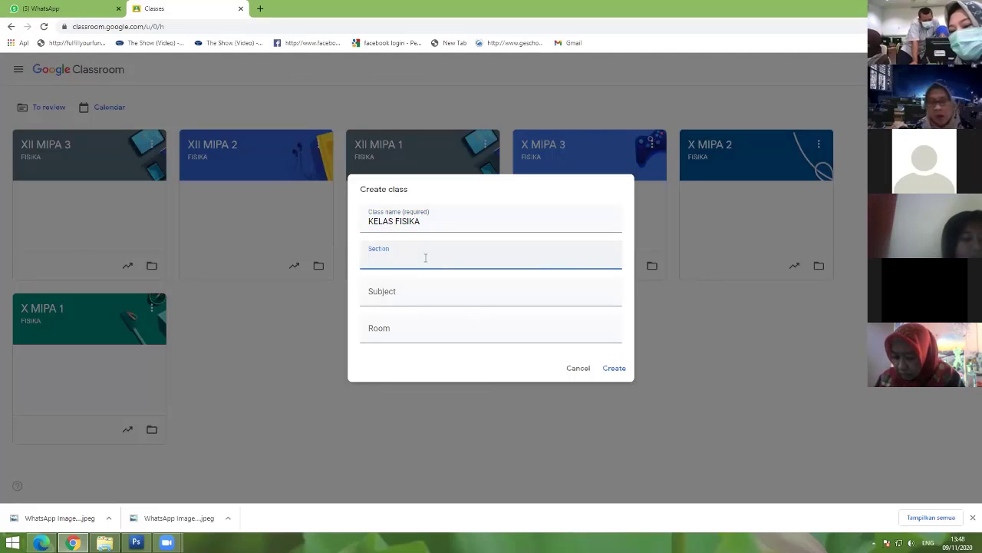
type("S")
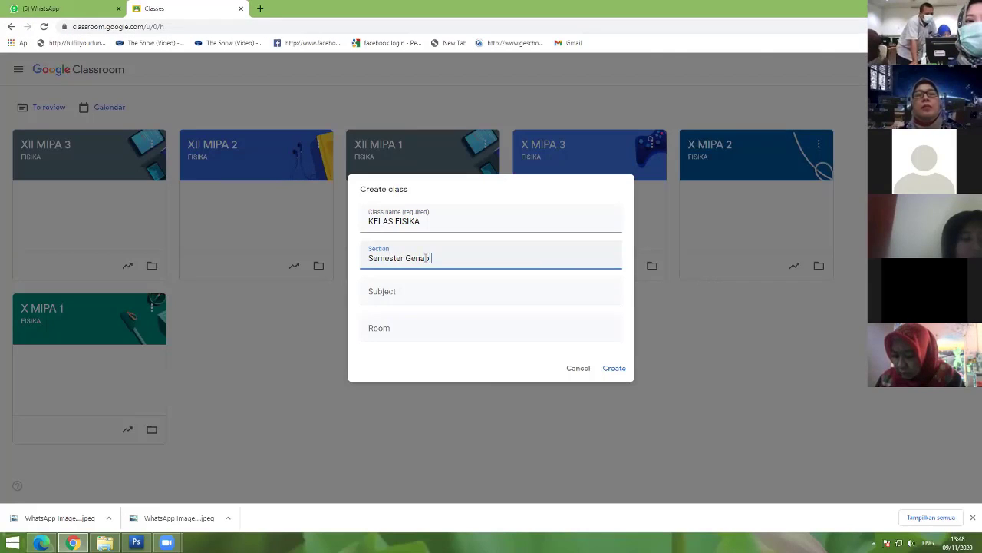
type("emester Genap")
key("BackSpace")
key("BackSpace")
key("BackSpace")
key("BackSpace")
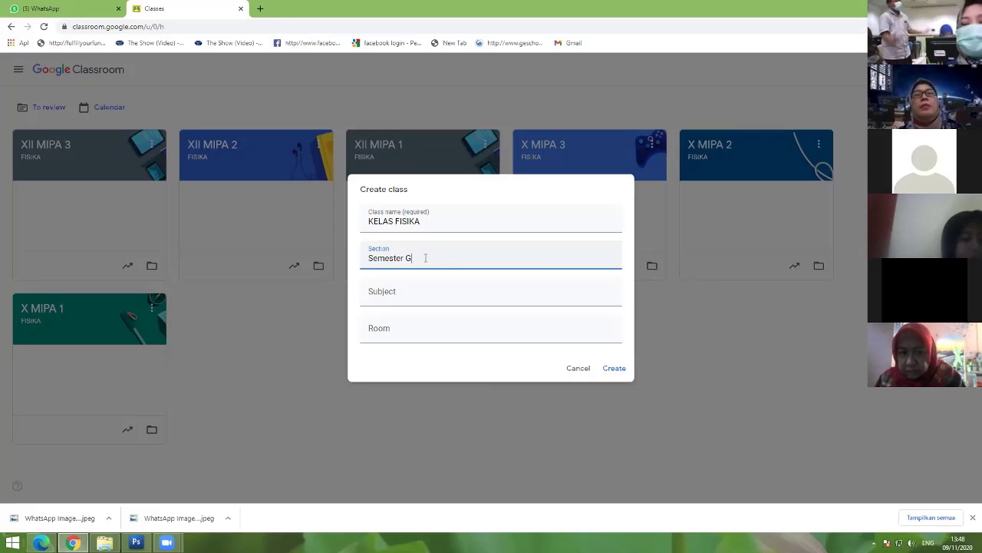
type("enap 2")
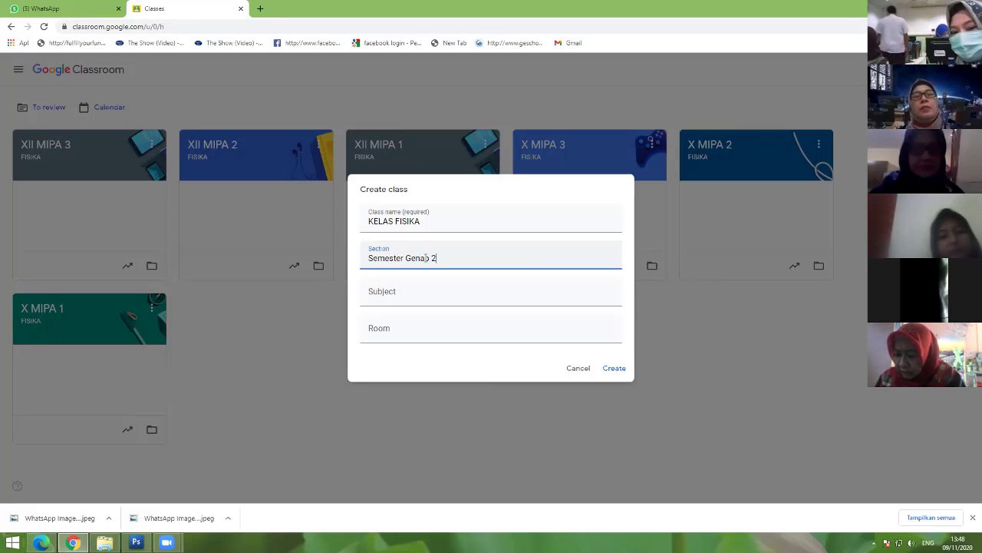
type("020/2021")
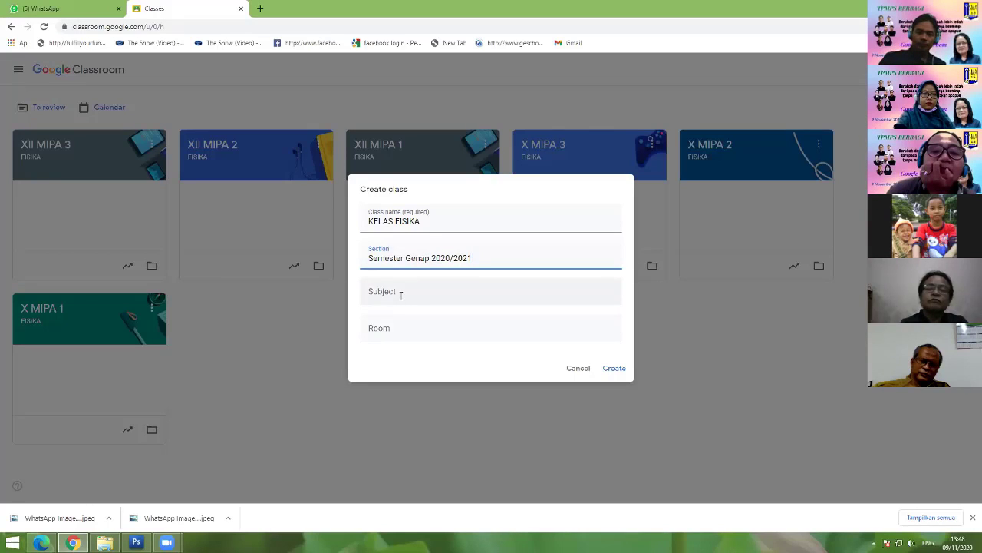
left_click(392, 329)
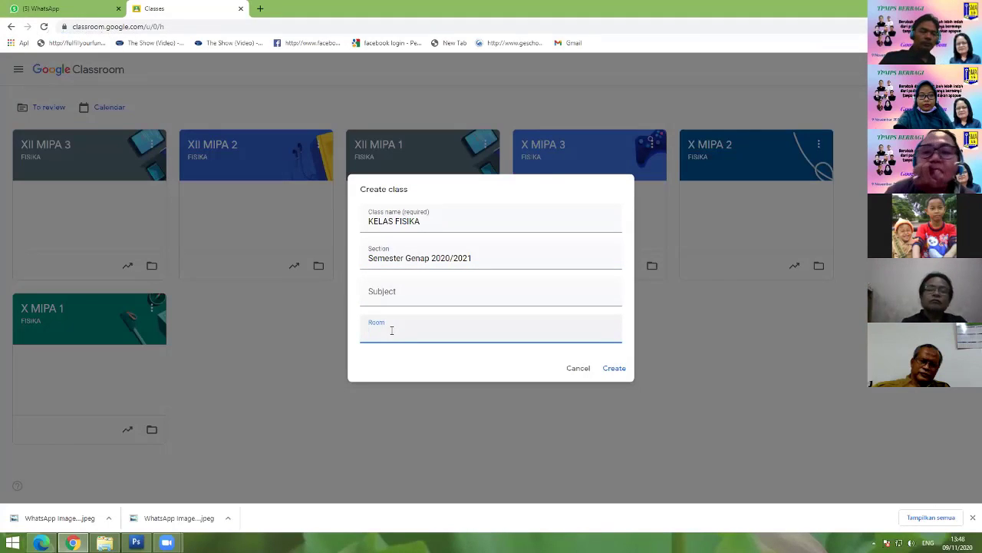
type("Lab")
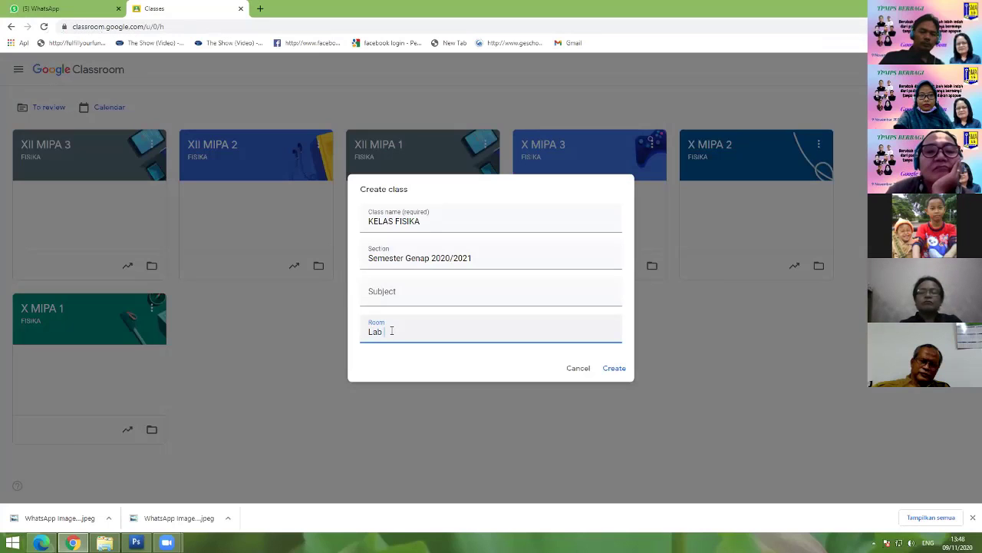
type(" Fisika")
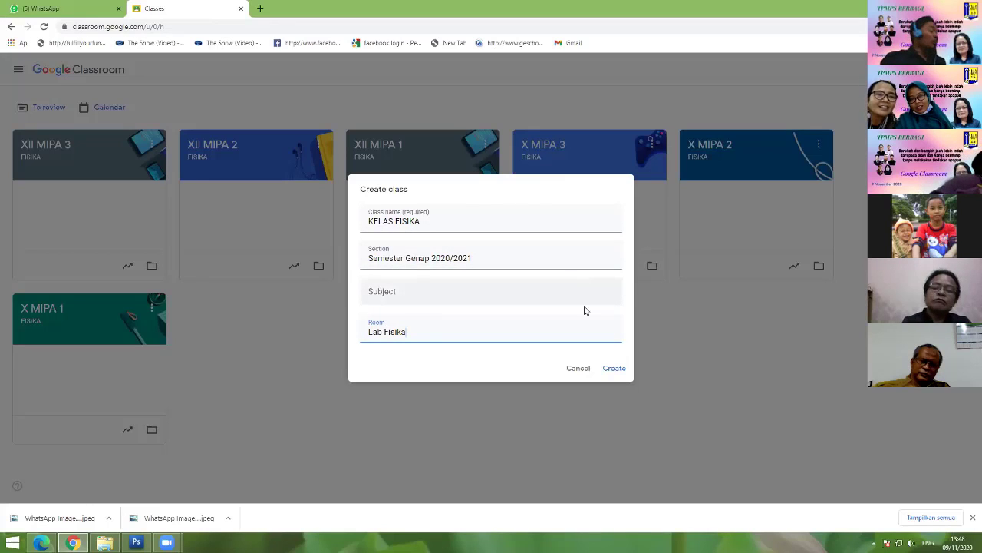
Step: Create the KELAS FISIKA class and let its Stream page load
left_click(622, 370)
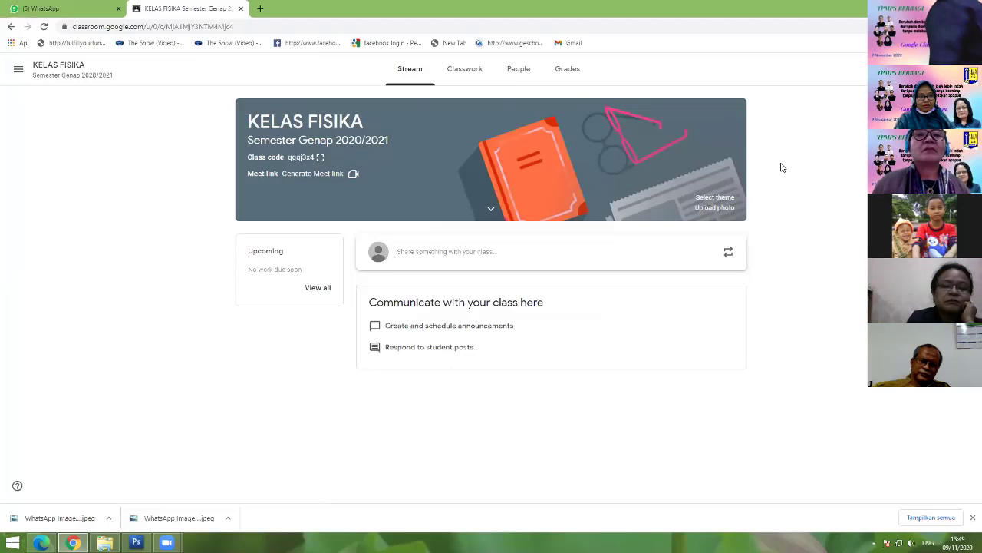
Step: Browse the theme gallery and apply the cooking image from the Arts themes as the banner
left_click(700, 198)
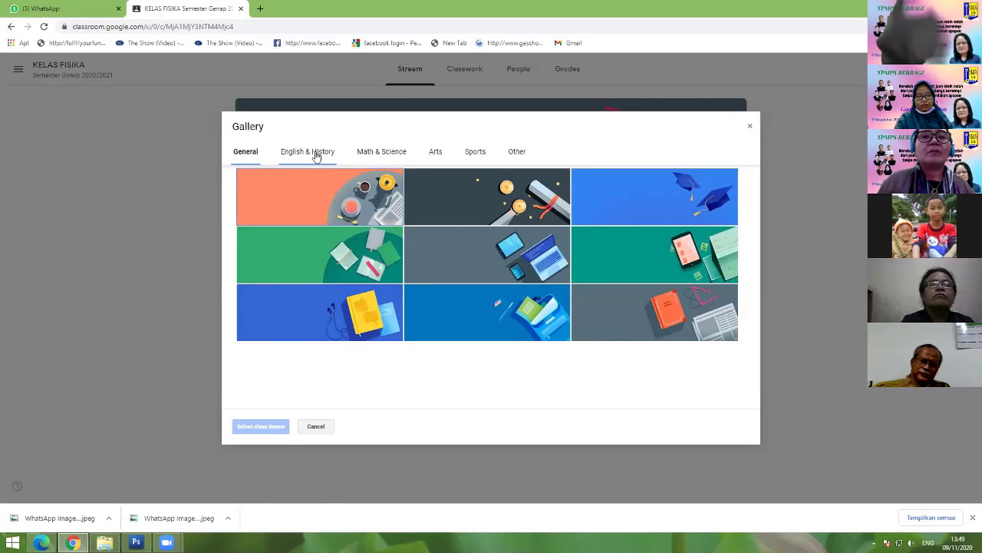
left_click(313, 152)
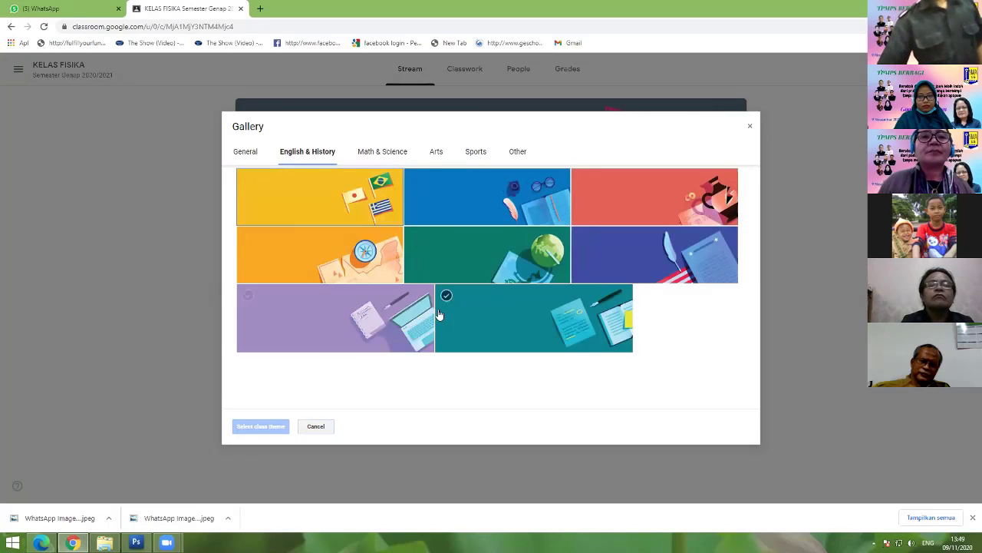
left_click(387, 153)
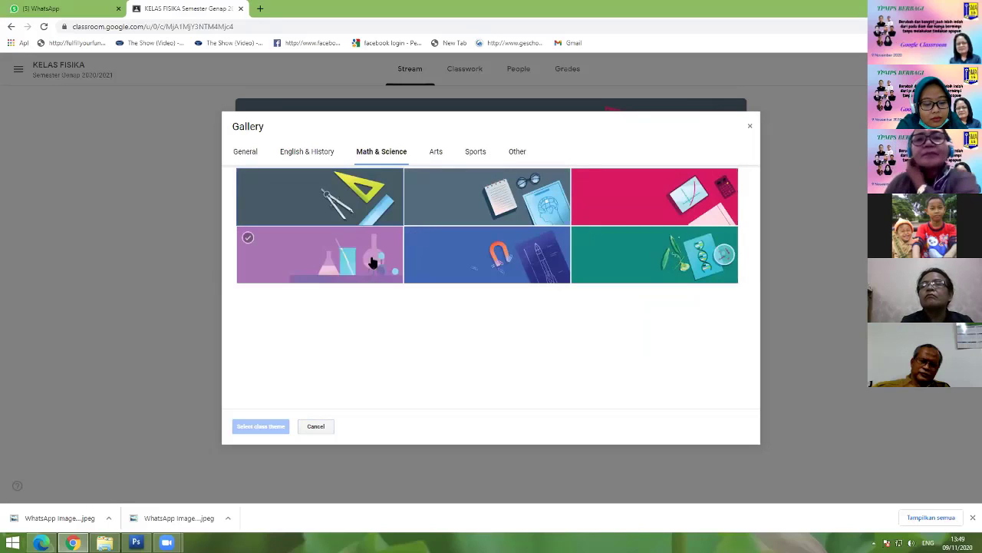
left_click(435, 153)
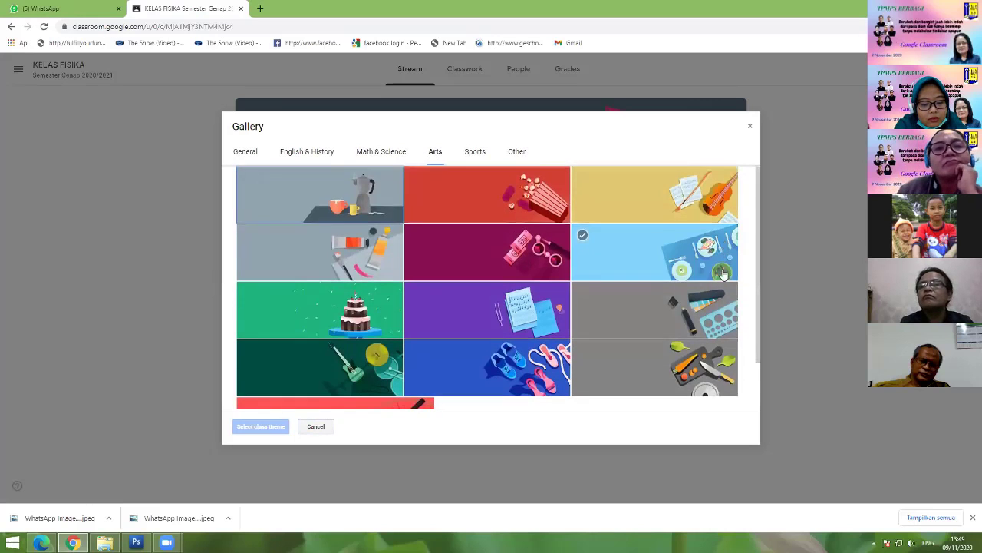
scroll(653, 300, "down", 1)
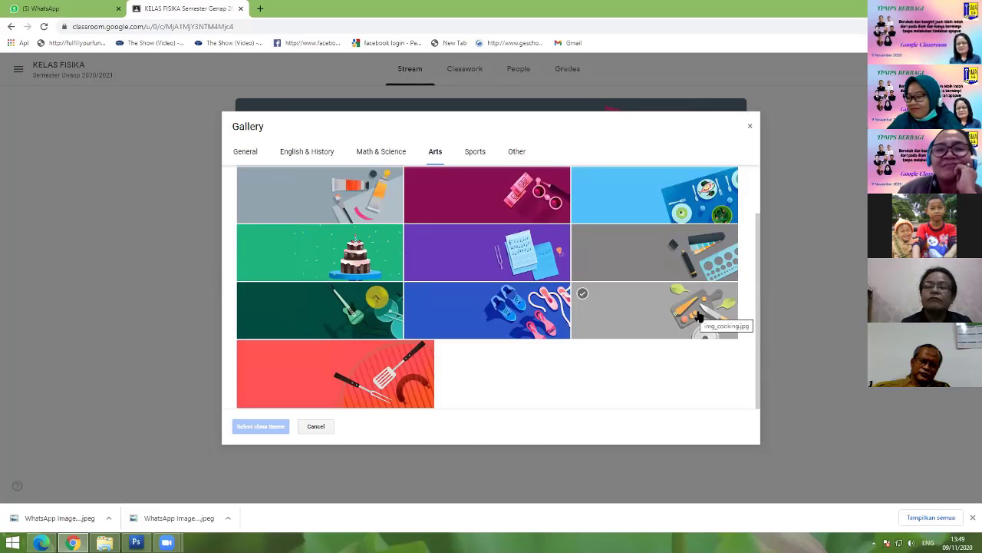
left_click(700, 315)
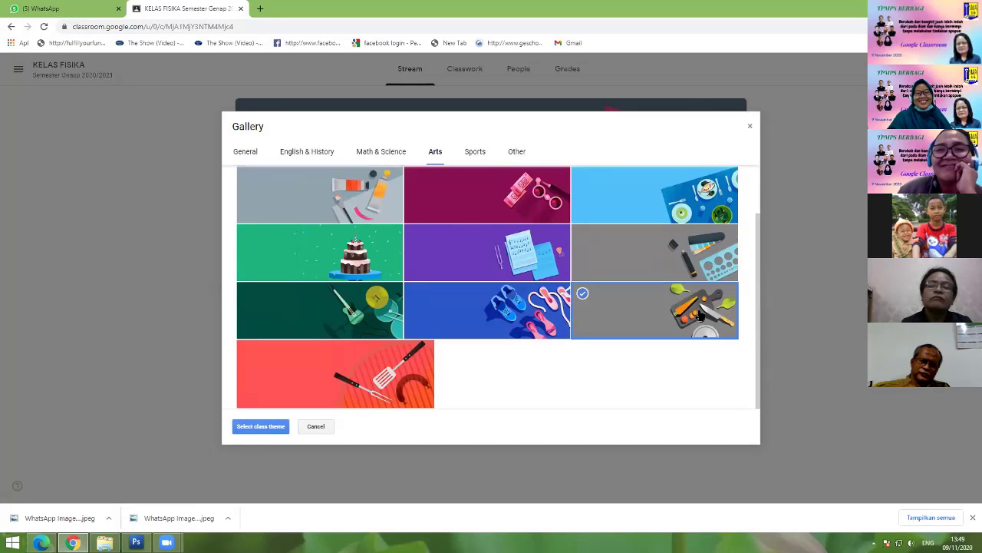
left_click(258, 430)
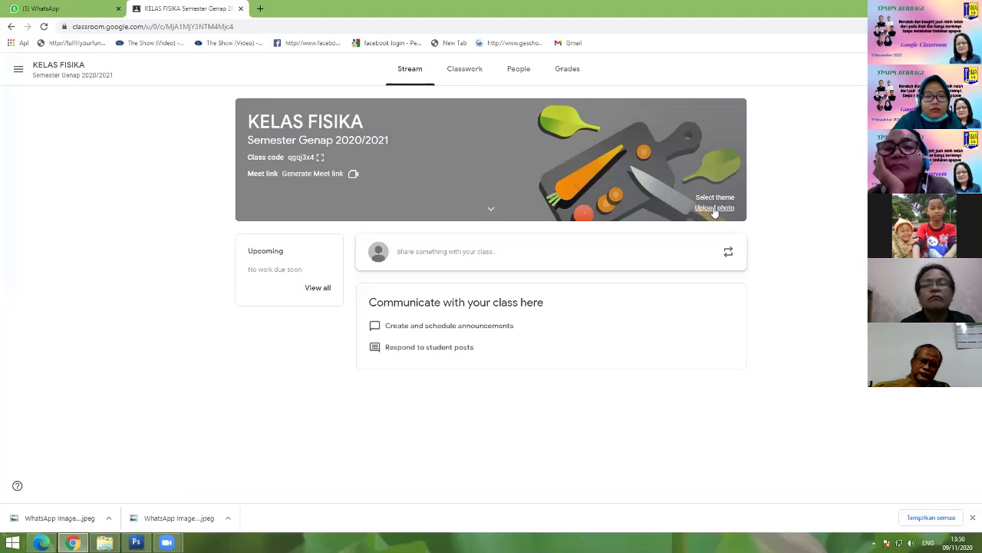
Step: Upload Untitled-3 from the computer as the banner, cropped to its left portion
left_click(714, 209)
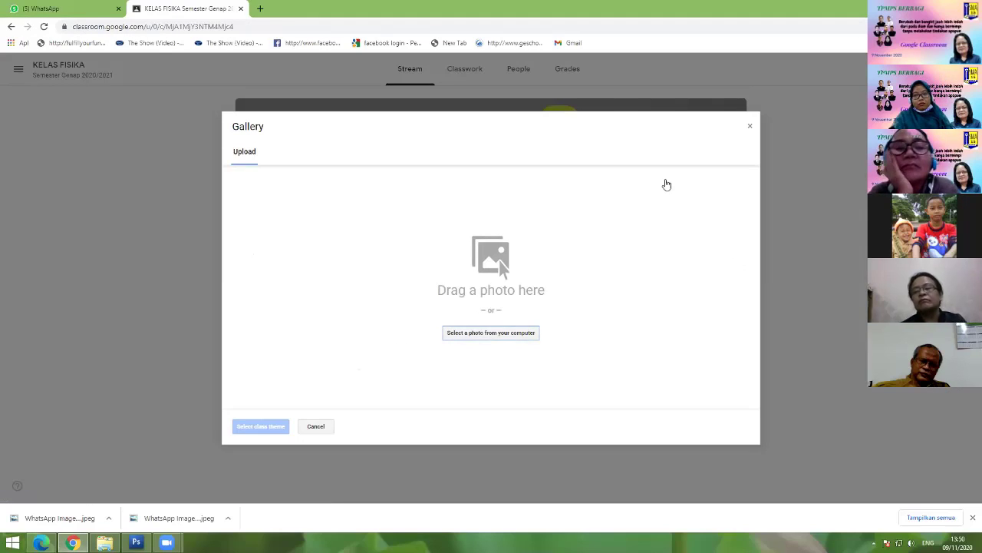
left_click(746, 126)
left_click(712, 208)
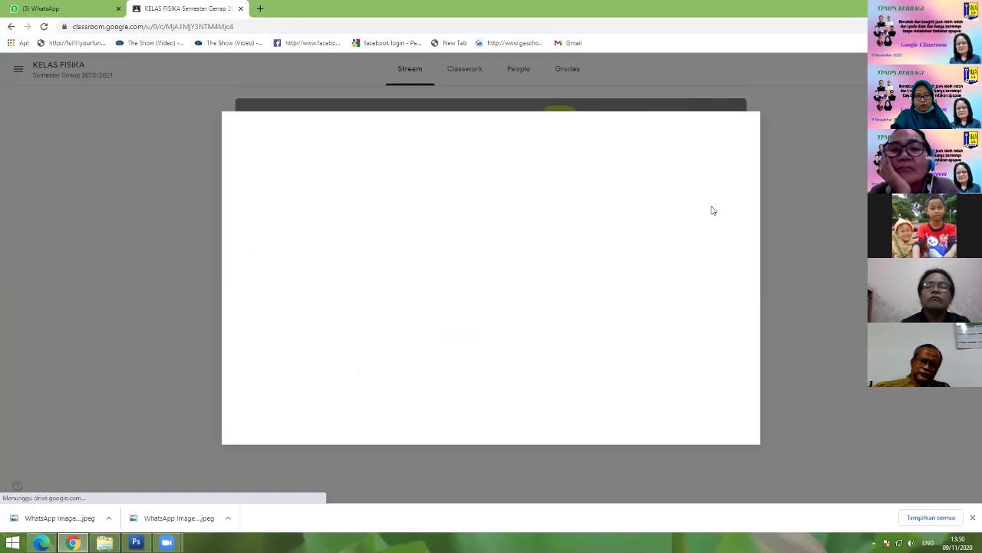
left_click(496, 335)
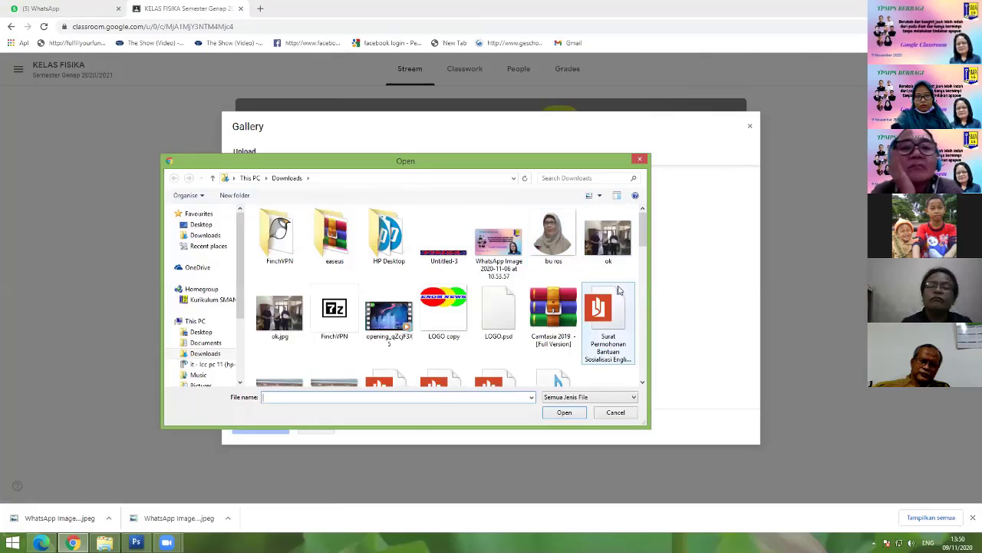
double_click(443, 240)
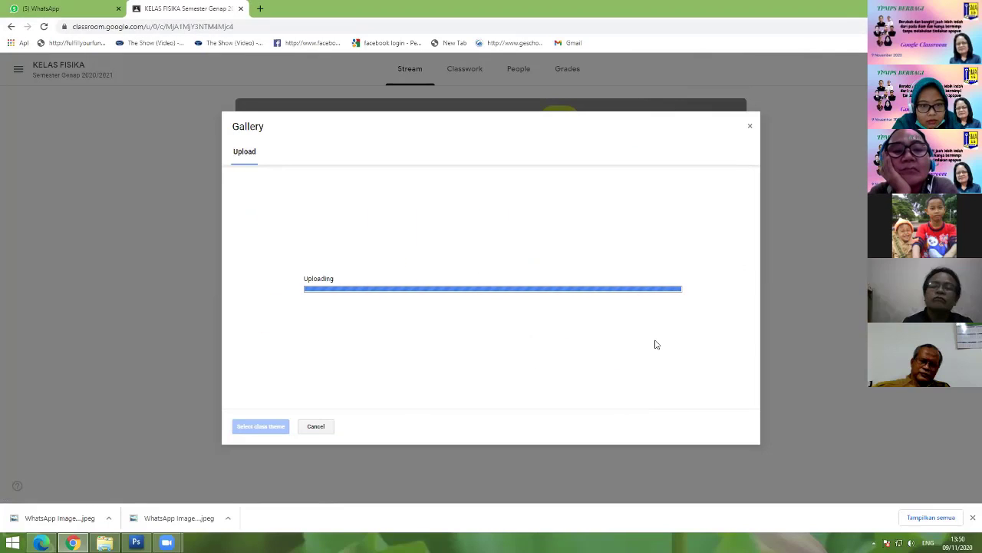
left_click_drag(500, 314, 388, 302)
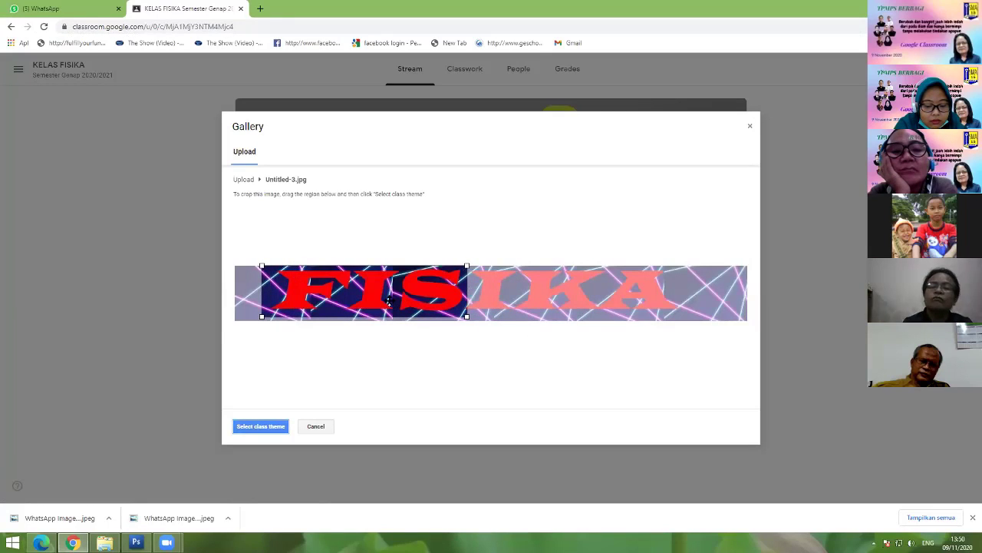
left_click(268, 424)
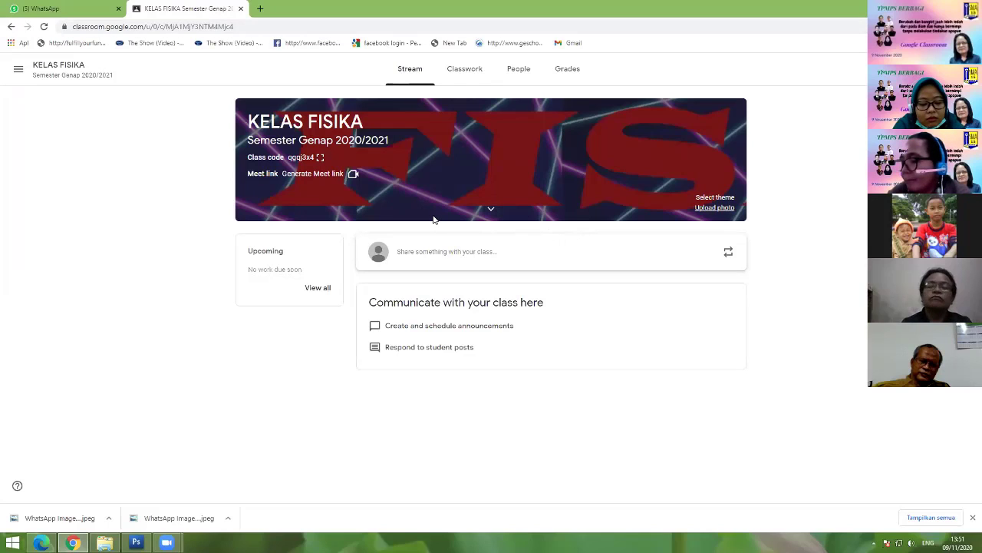
left_click(511, 72)
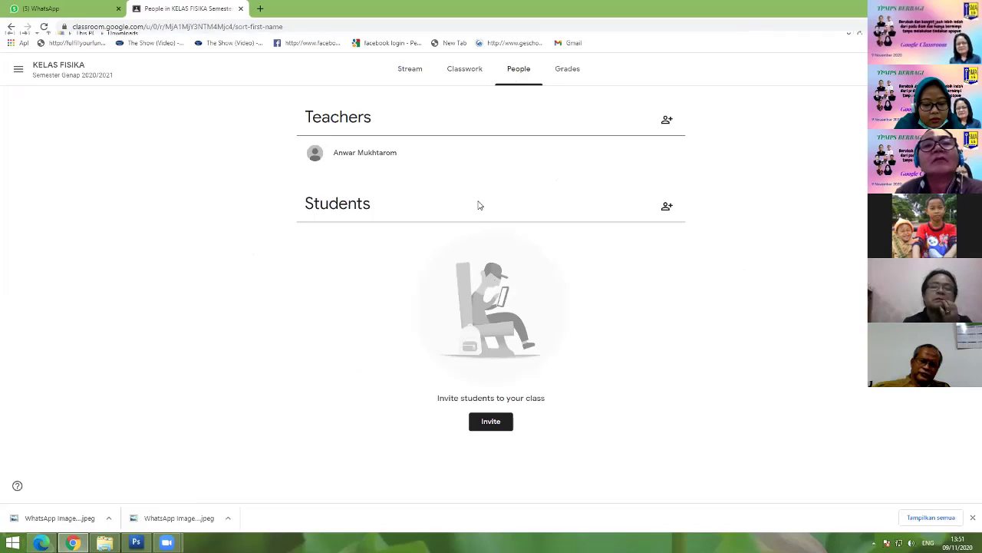
left_click(409, 71)
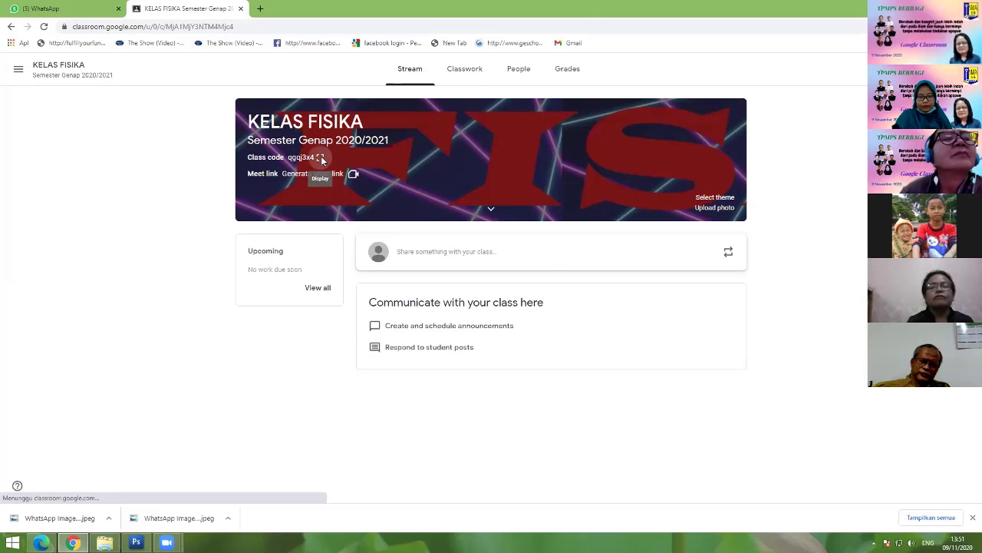
Step: Copy the class invite link from the enlarged class code and switch to the Edge browser
left_click(320, 157)
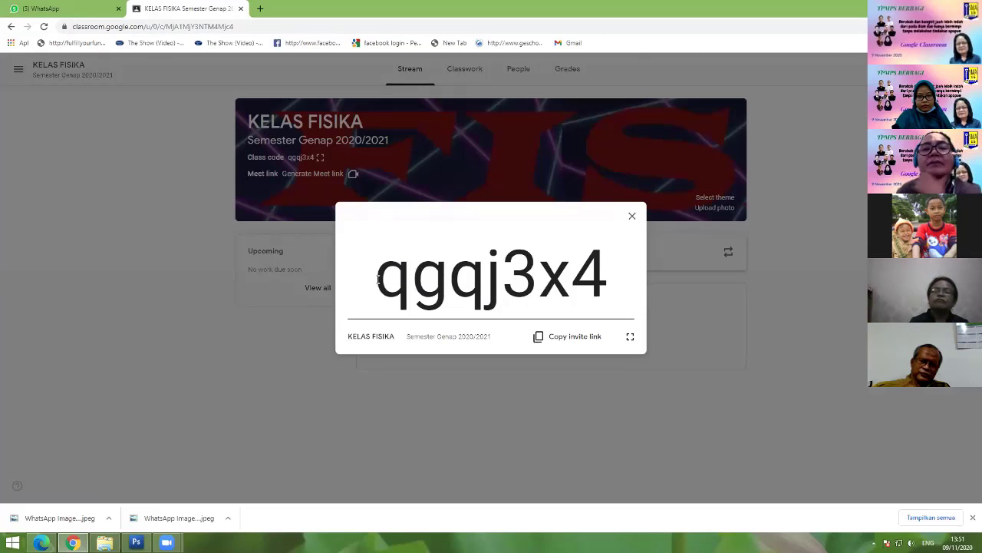
left_click_drag(377, 280, 608, 276)
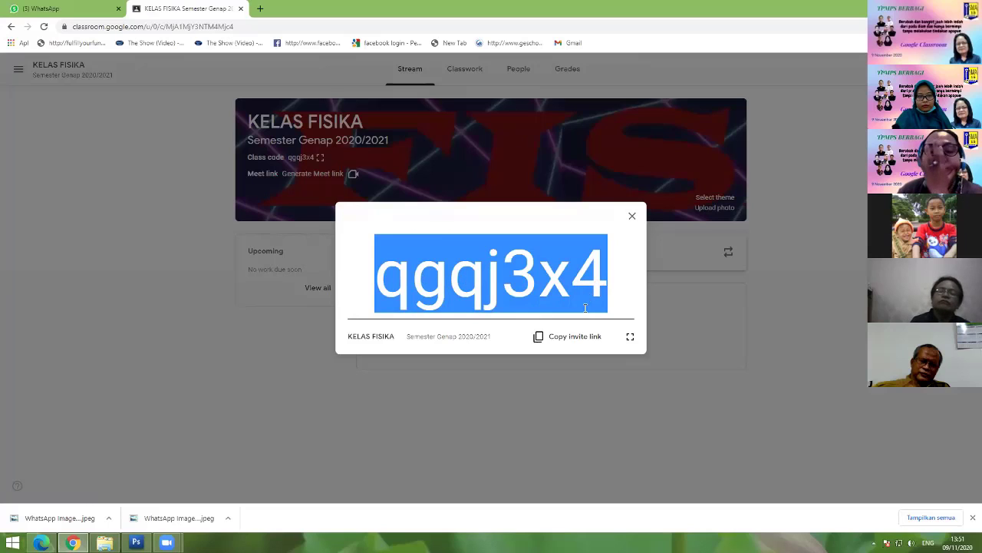
left_click(575, 338)
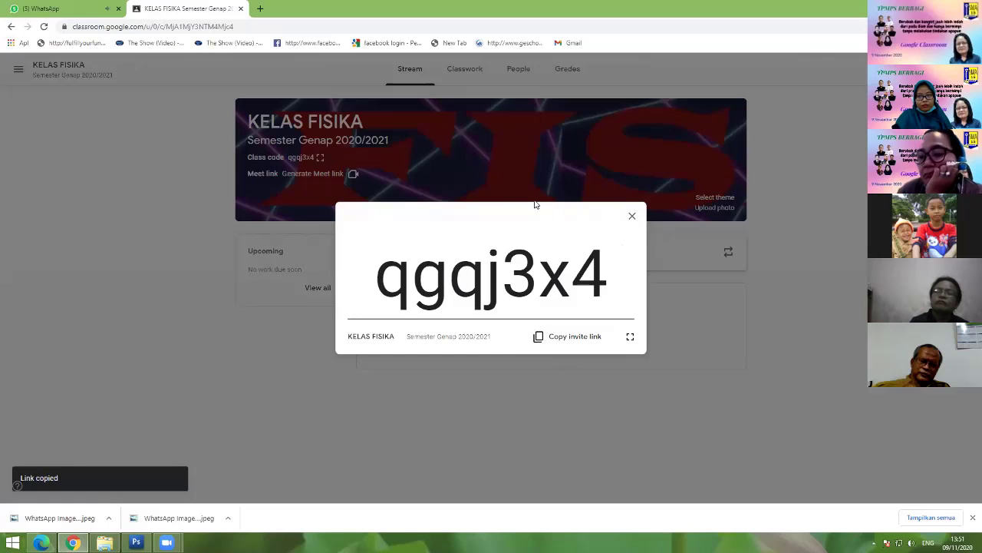
left_click(41, 542)
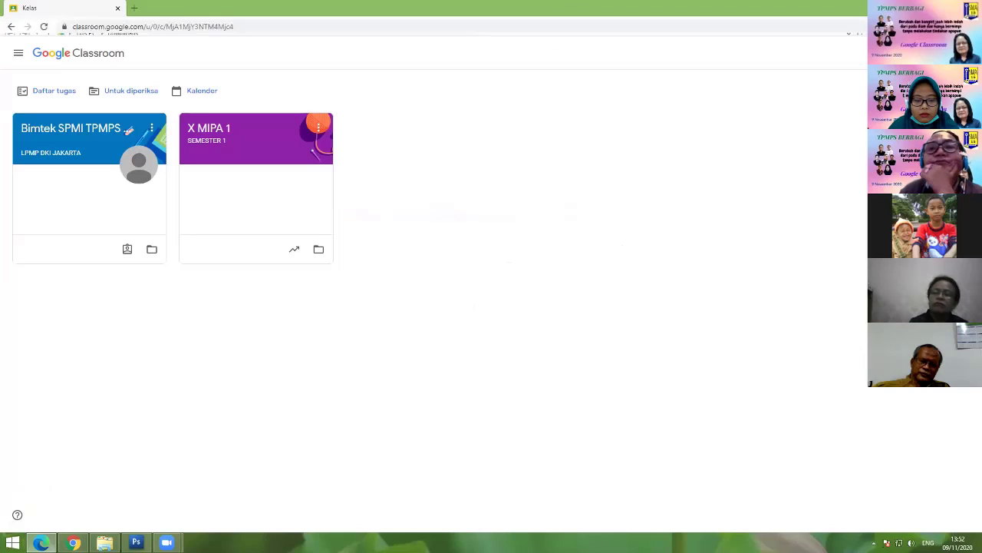
Step: Open Join class by code, try pasting the invite link into the code field, then clear it
left_click(906, 53)
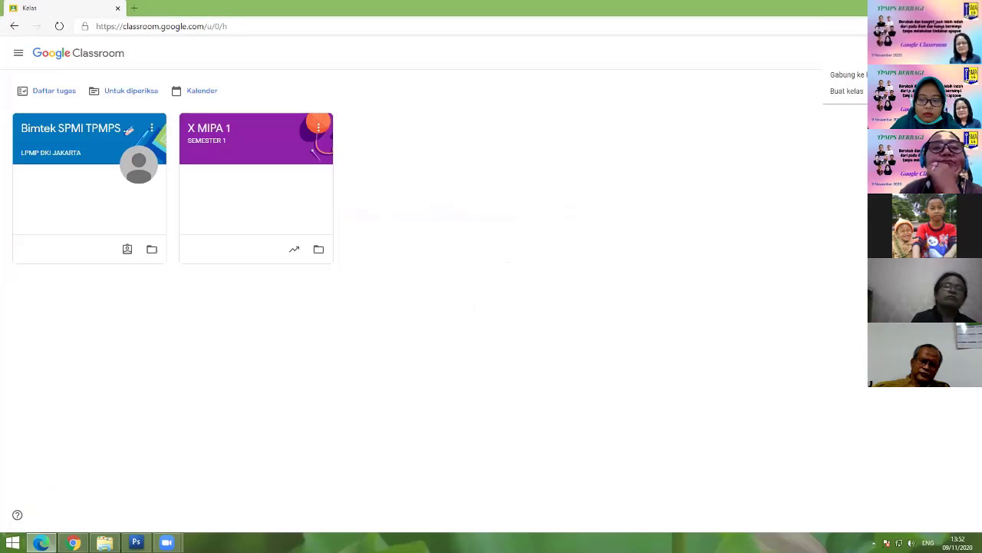
left_click(848, 76)
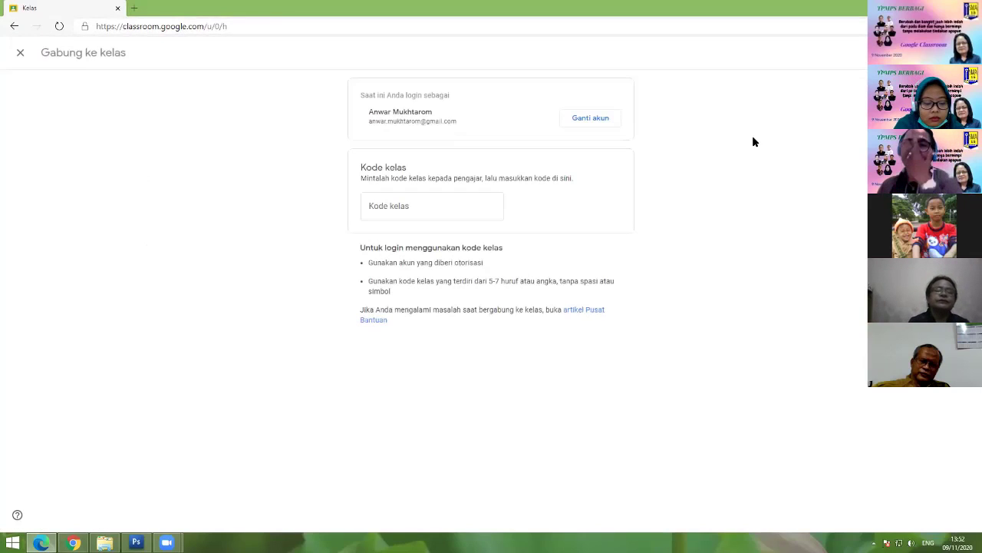
left_click(412, 207)
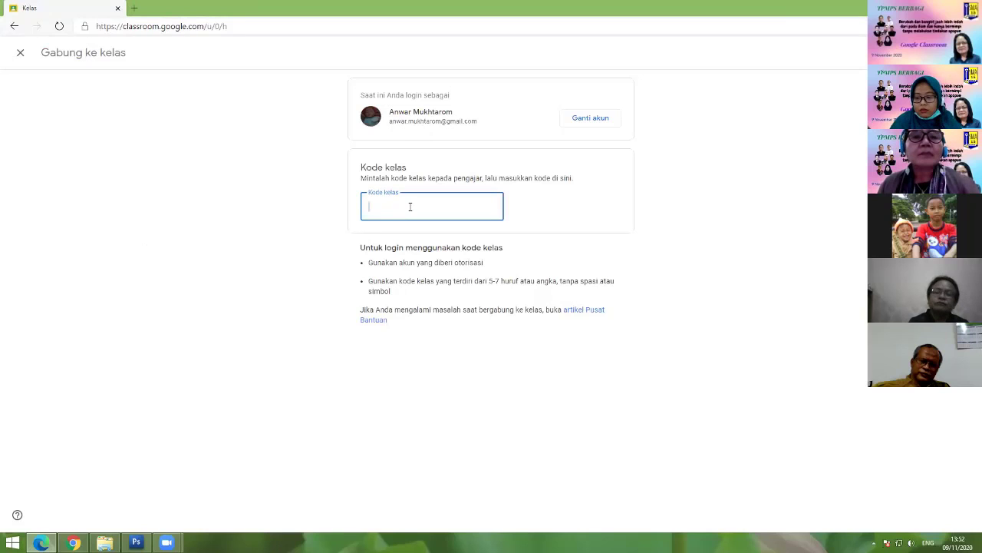
key("ctrl+v")
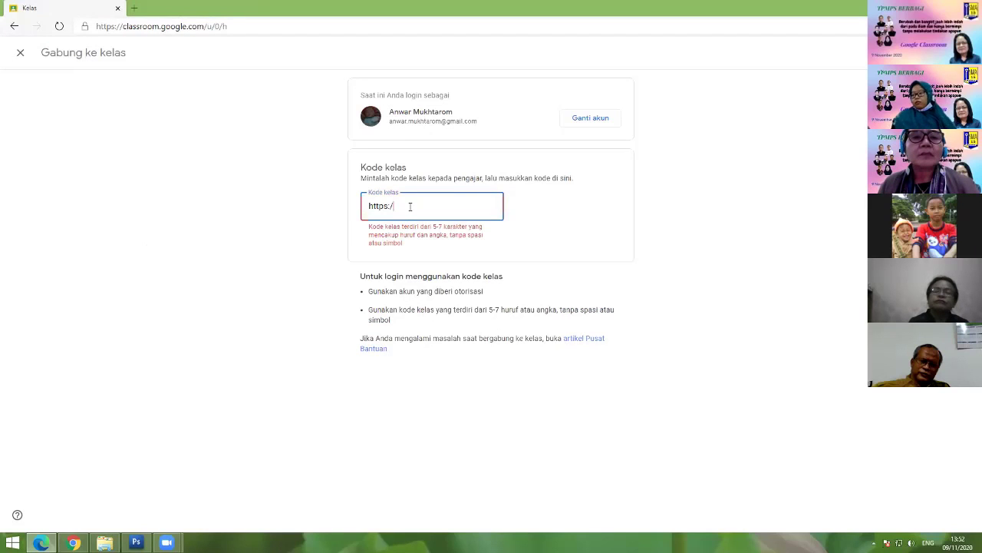
key("alt+Tab")
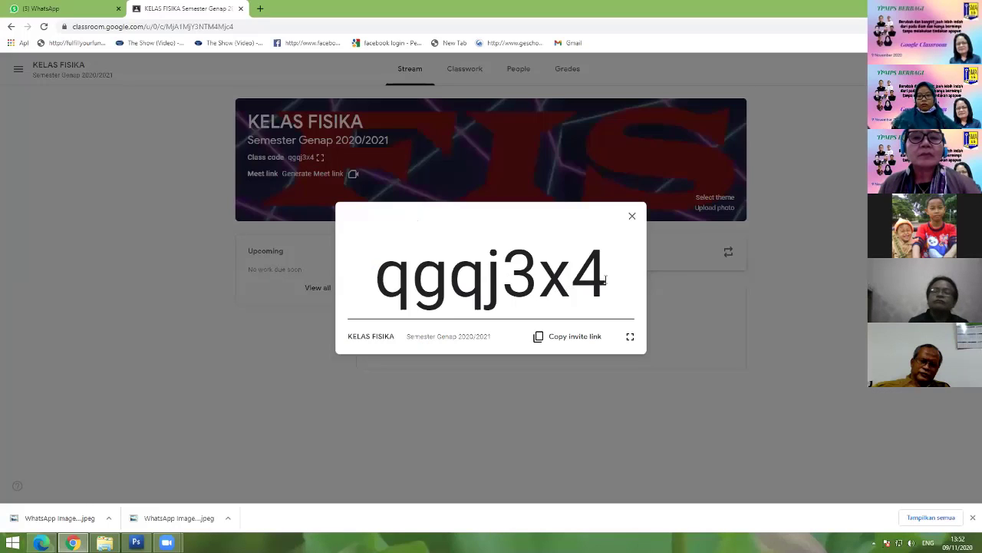
left_click(566, 343)
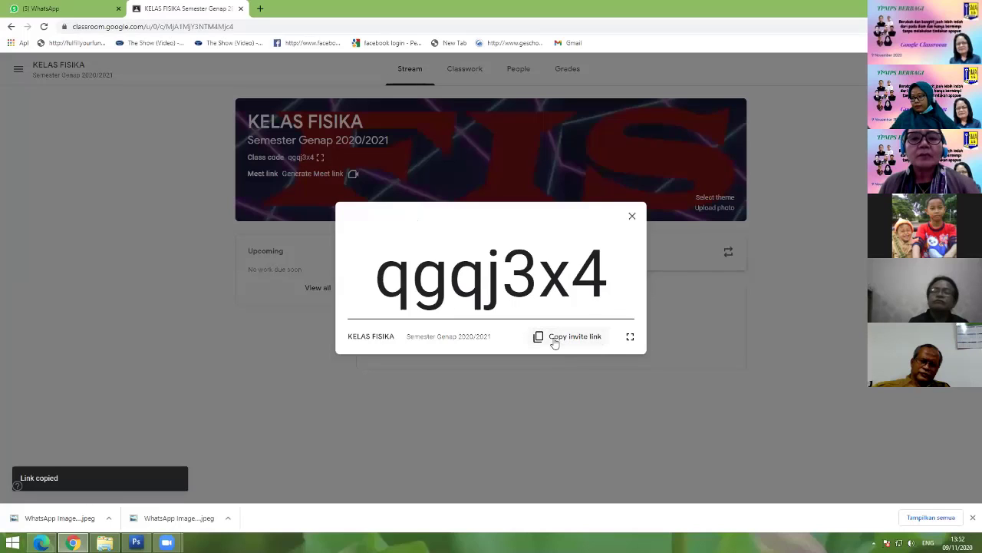
key("alt+Tab")
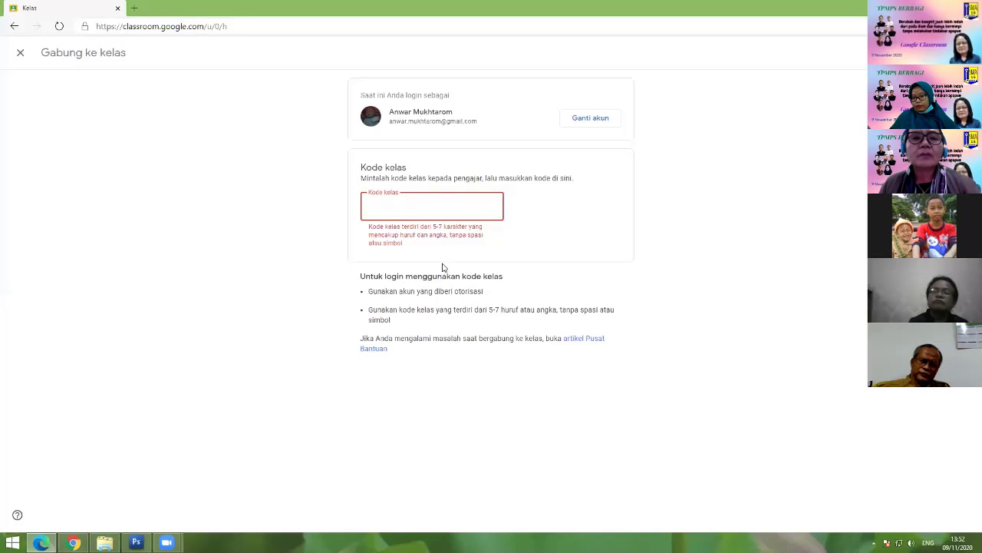
key("ctrl+v")
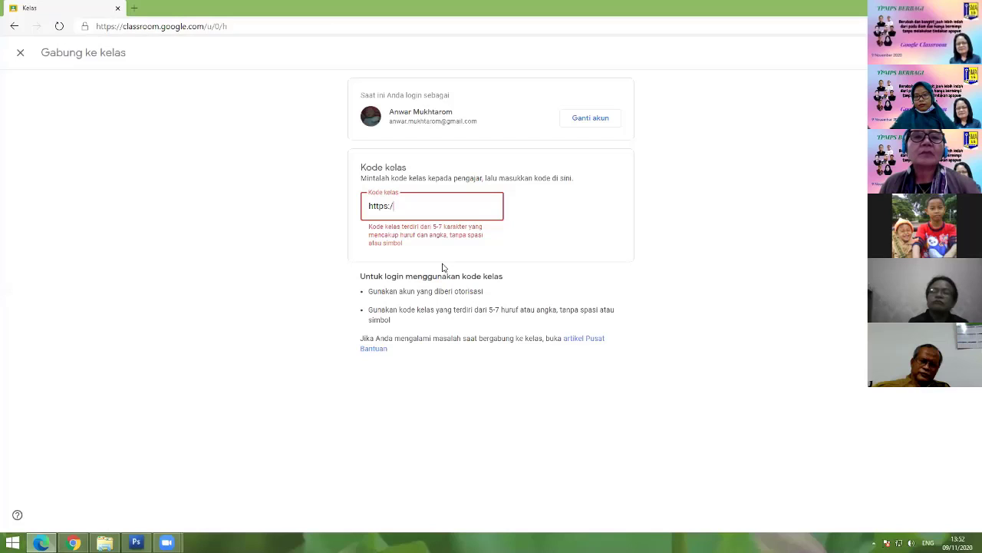
key("ctrl+a")
key("BackSpace")
key("alt+Tab")
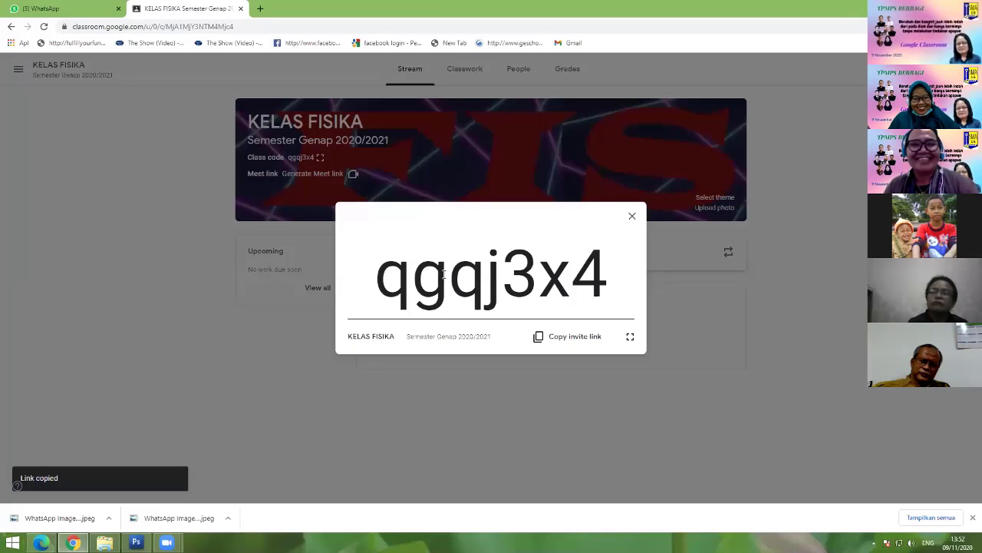
key("alt+Tab")
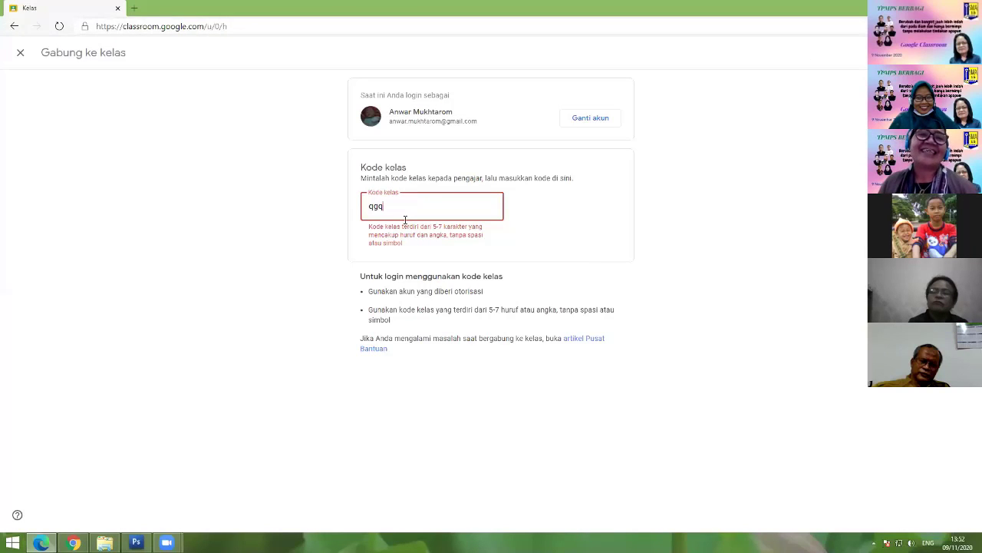
key("alt+Tab")
key("alt+Tab")
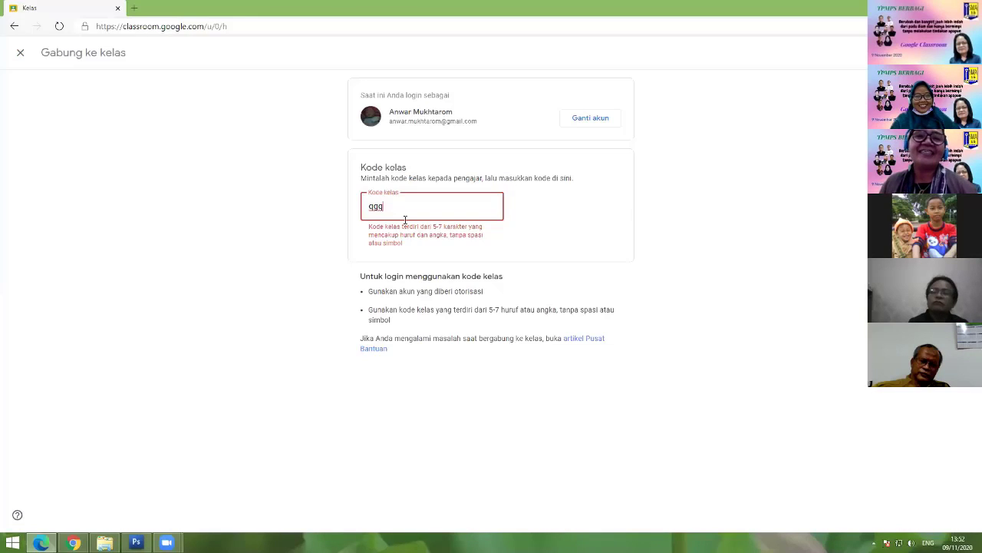
key("alt+Tab")
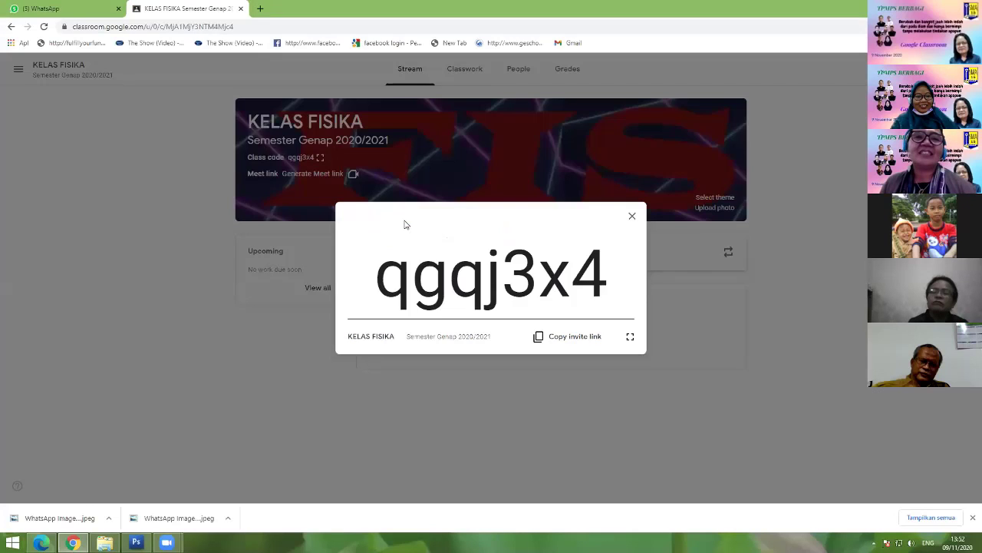
key("alt+Tab")
type("x4")
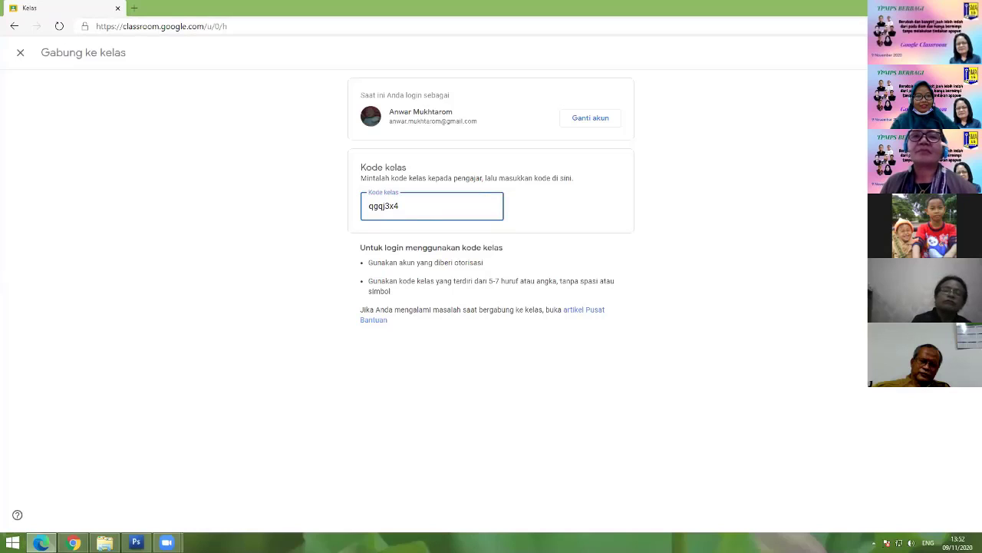
key("Return")
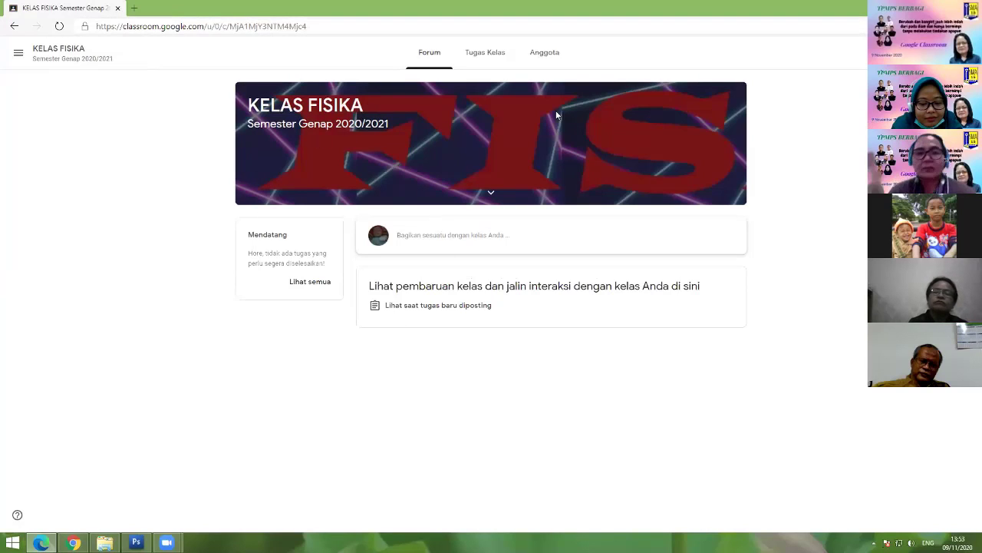
Step: As the student, view the Anggota and Tugas Kelas pages, return to Forum, then switch windows
left_click(479, 55)
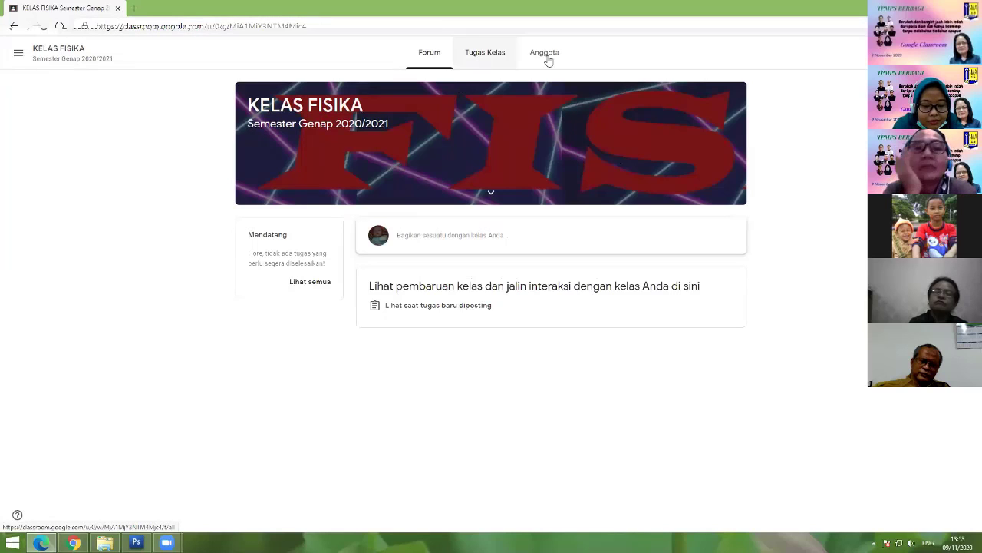
left_click(547, 59)
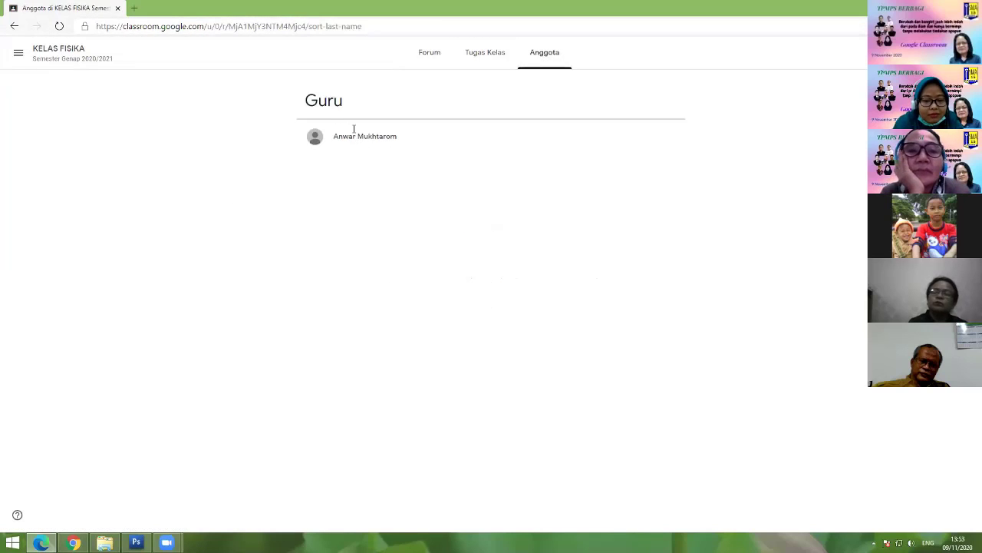
left_click(477, 52)
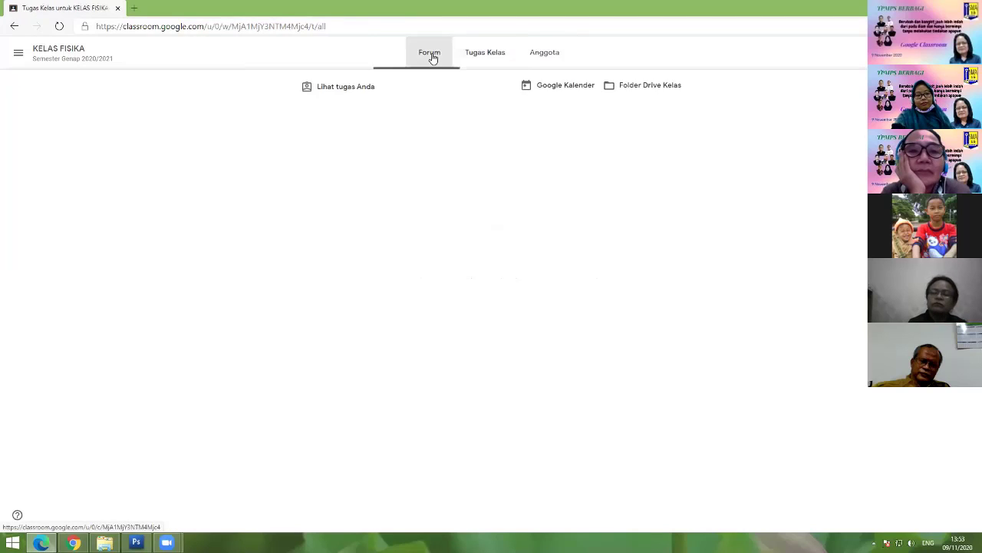
left_click(431, 55)
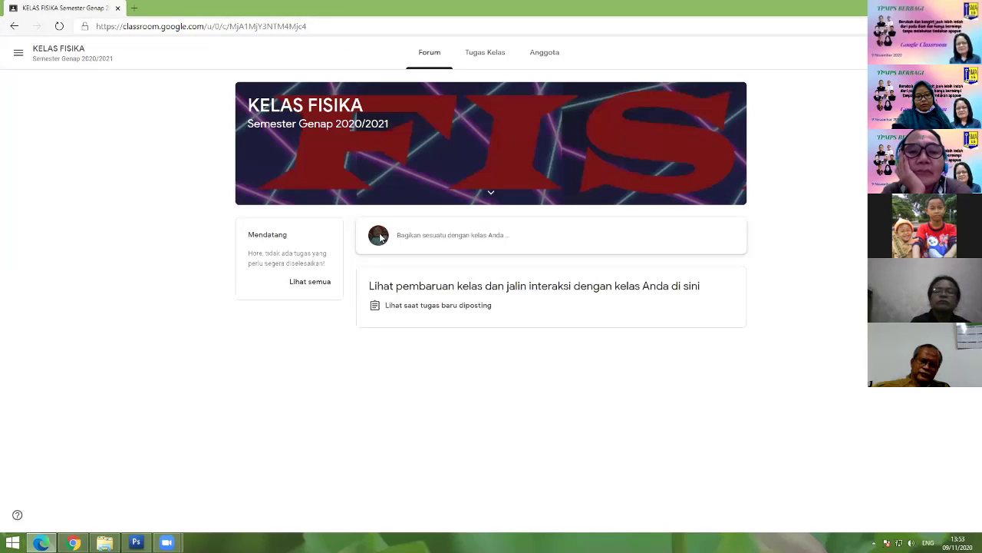
key("alt+Tab")
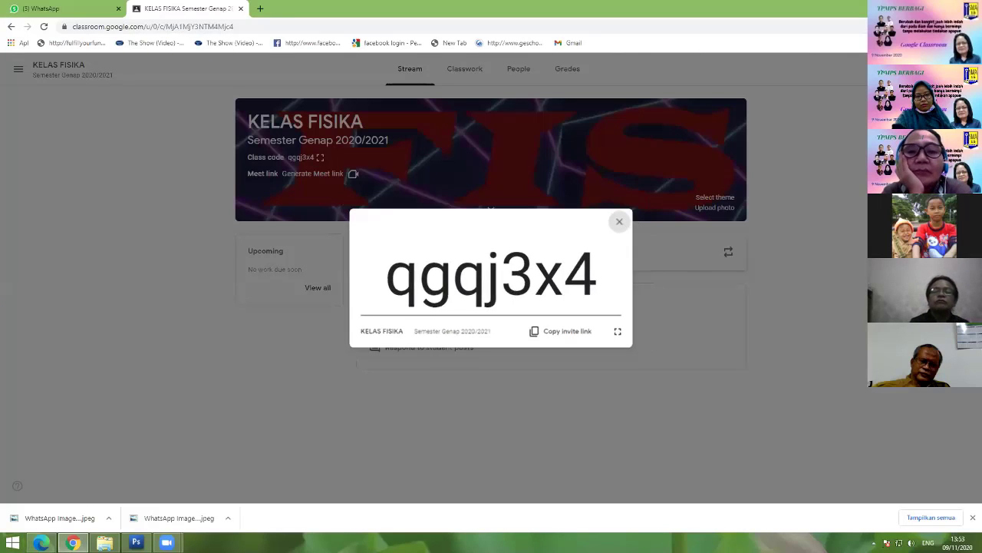
Step: Close the enlarged class code, open People, and view the enrolled student's work page
left_click(633, 219)
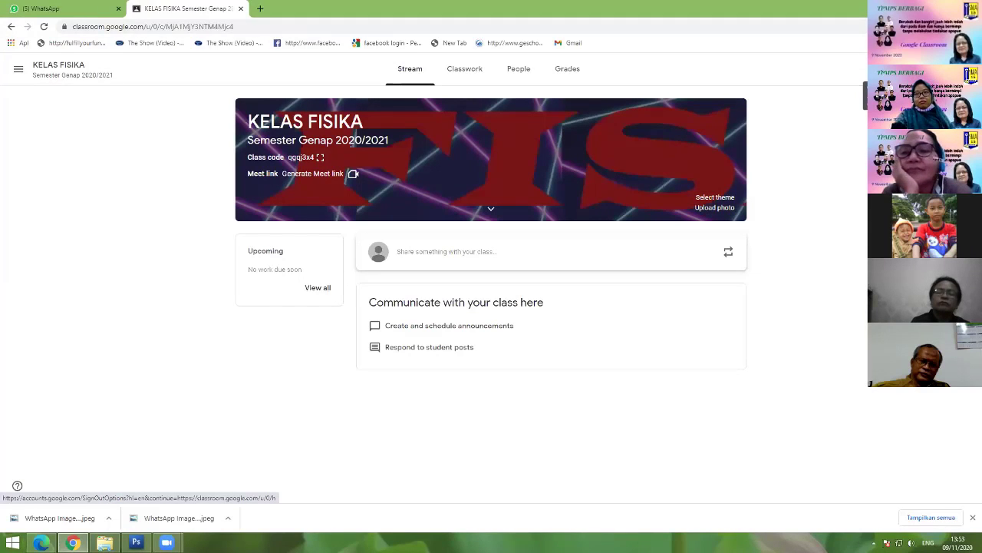
key("alt+Tab")
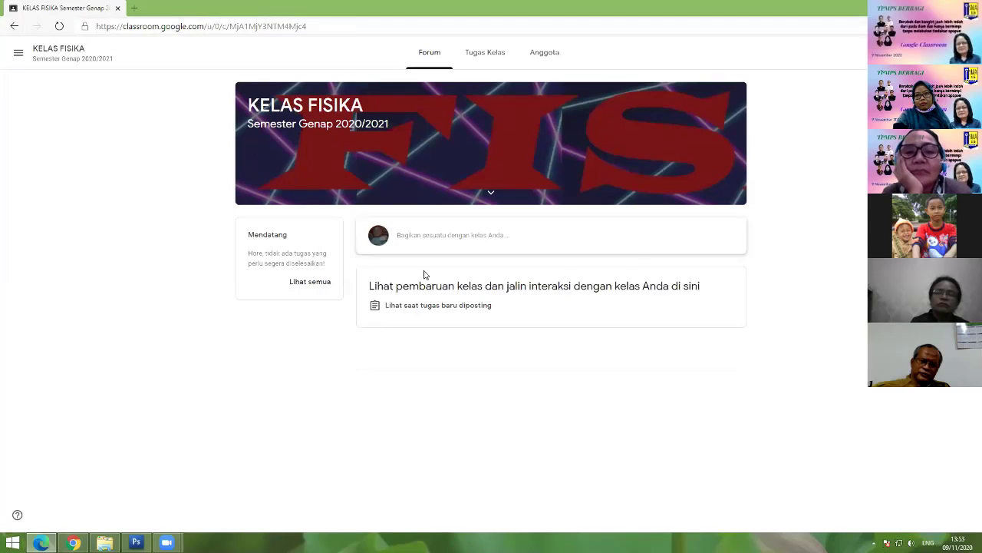
key("alt+Tab")
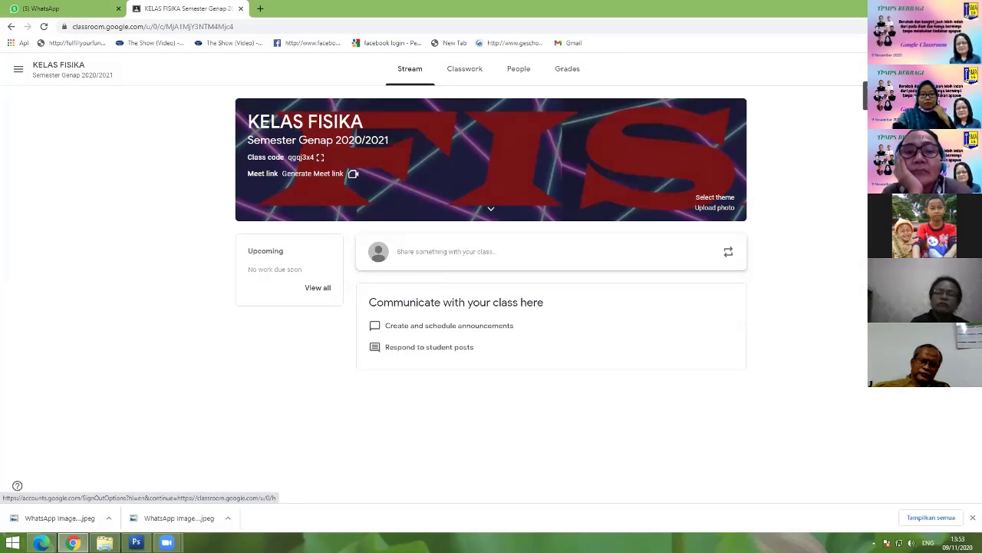
left_click(514, 72)
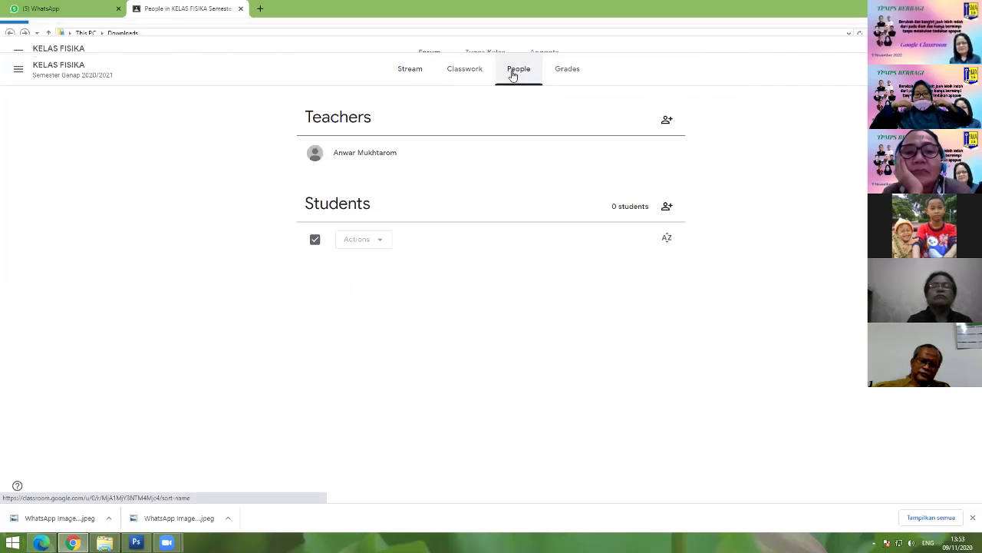
left_click(619, 278)
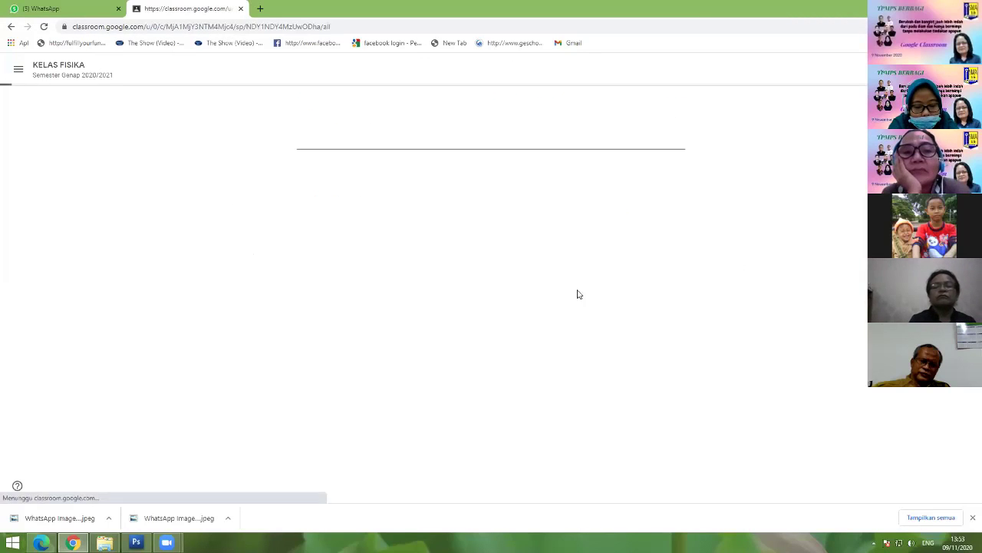
Step: Return via the main menu's Classes list to KELAS FISIKA and reopen People
left_click(17, 75)
left_click(39, 78)
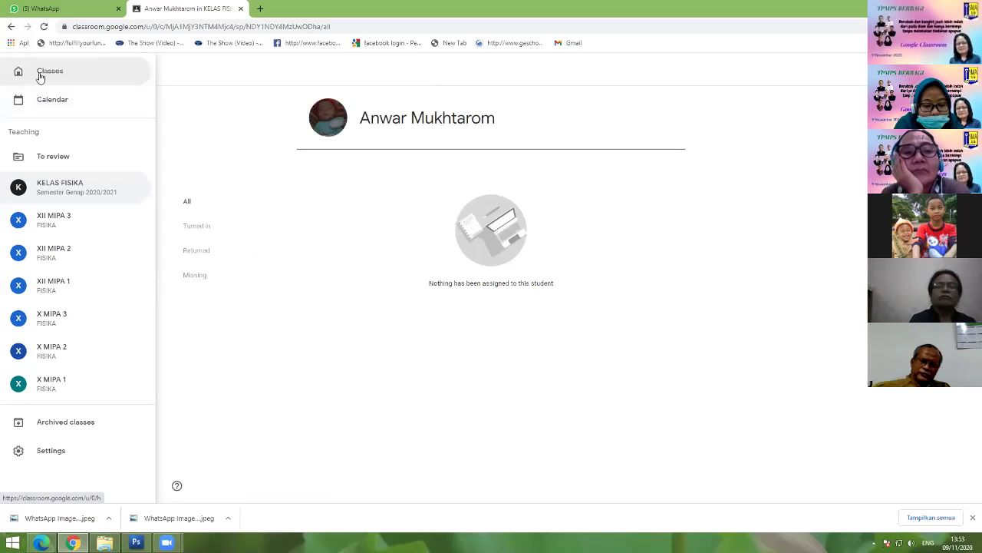
left_click(90, 156)
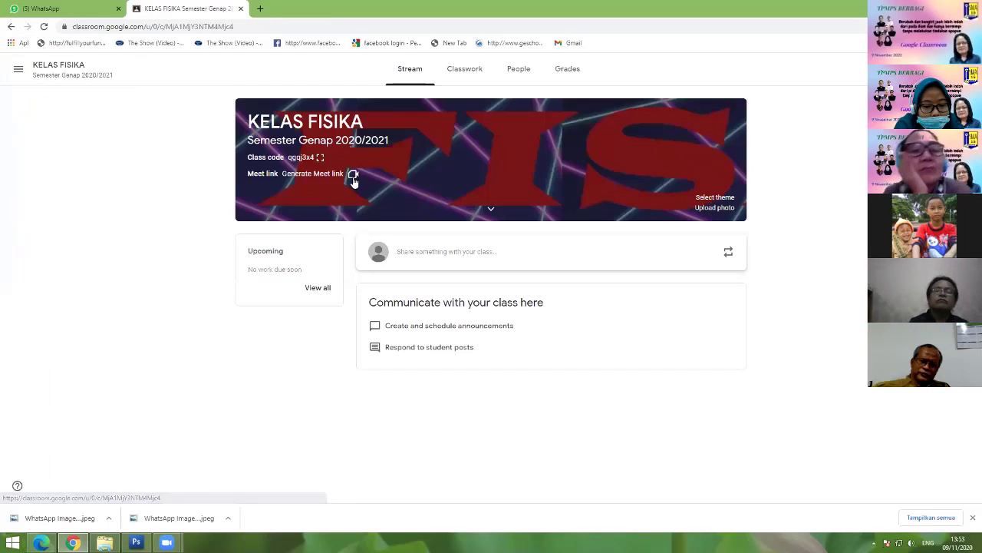
left_click(519, 70)
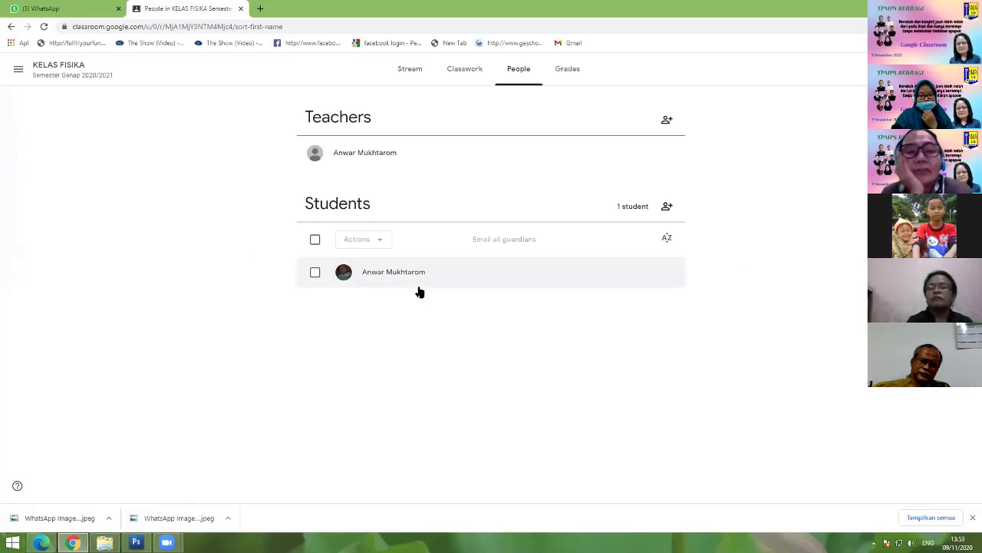
Step: Remove the sole student via Actions > Remove, confirm, and refresh the People page
left_click(317, 274)
left_click(368, 241)
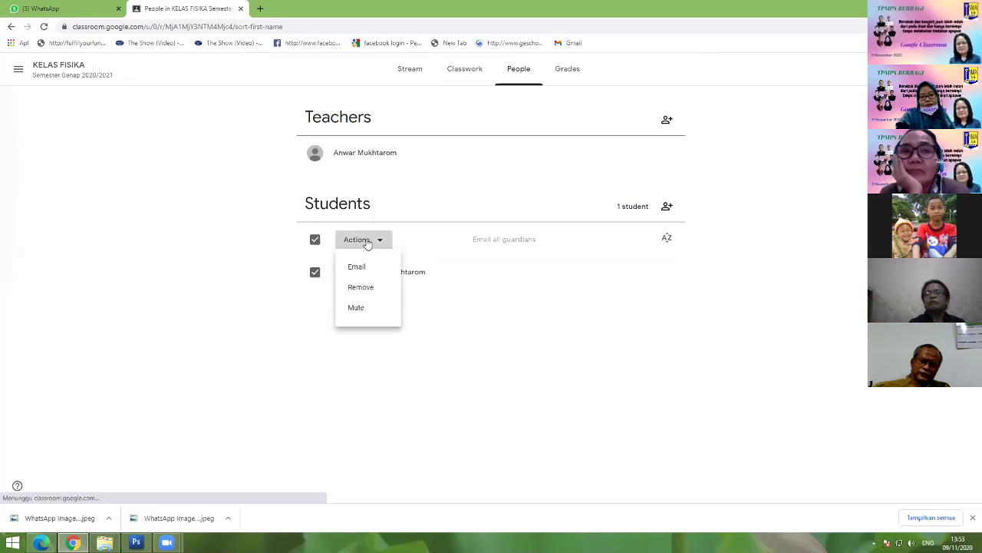
left_click(360, 287)
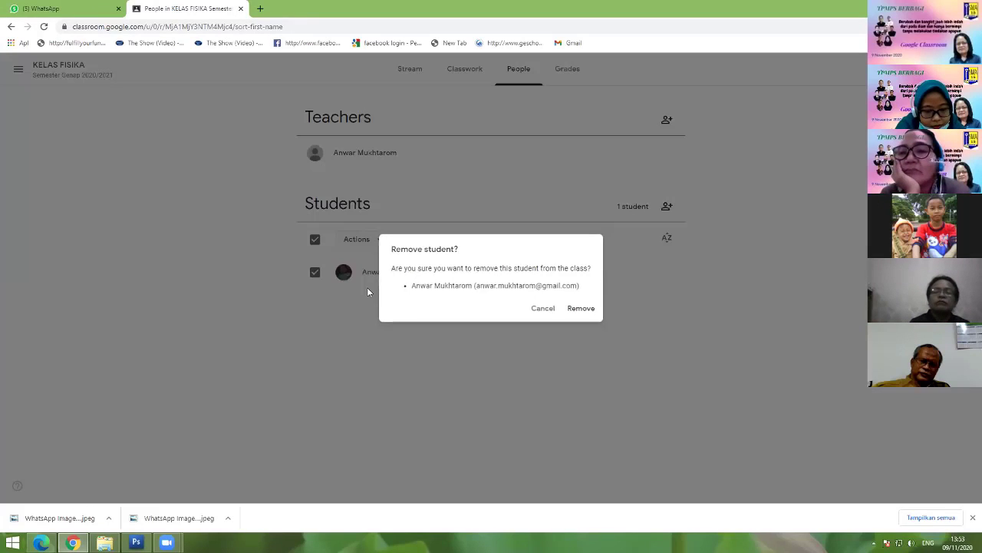
left_click(577, 309)
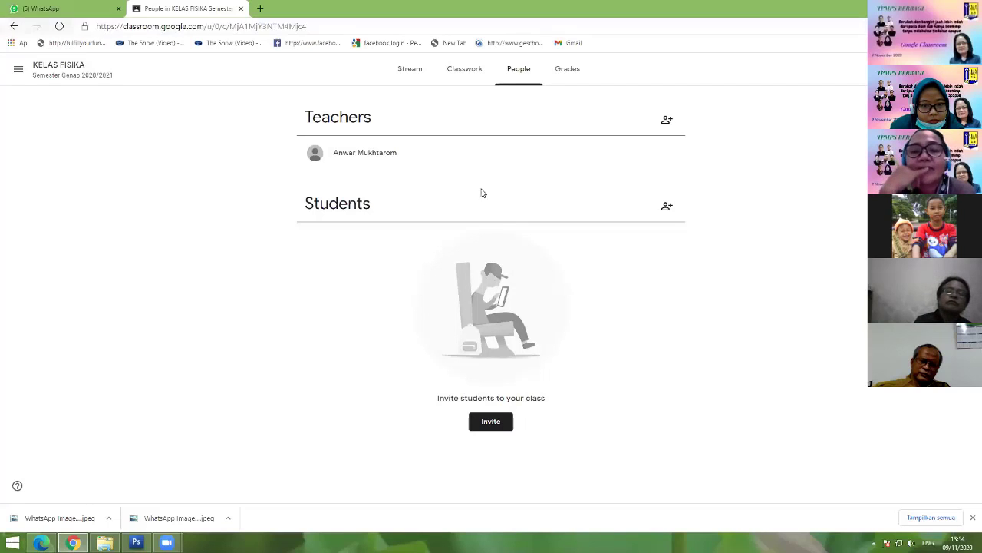
left_click(520, 72)
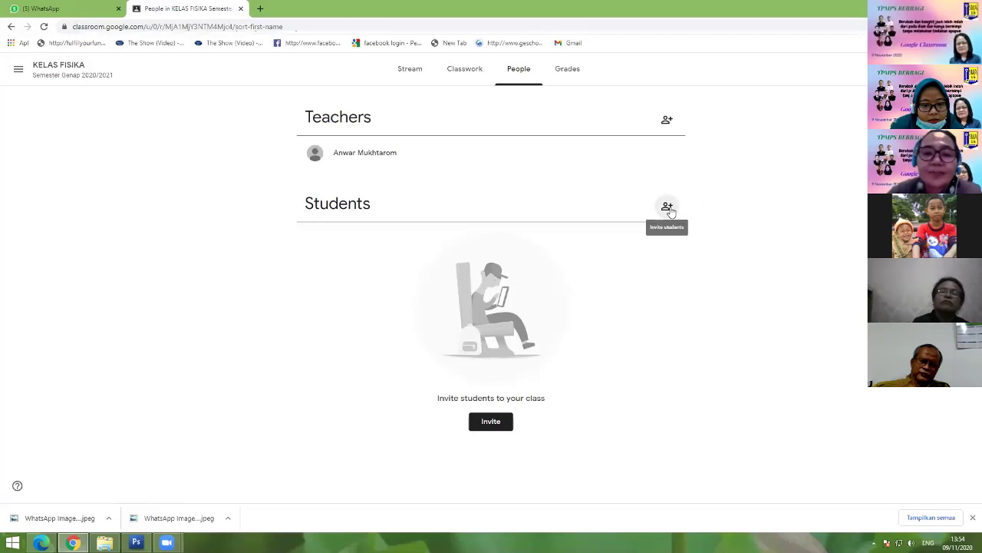
Step: In Invite students, search the first student's account name and add them
left_click(668, 208)
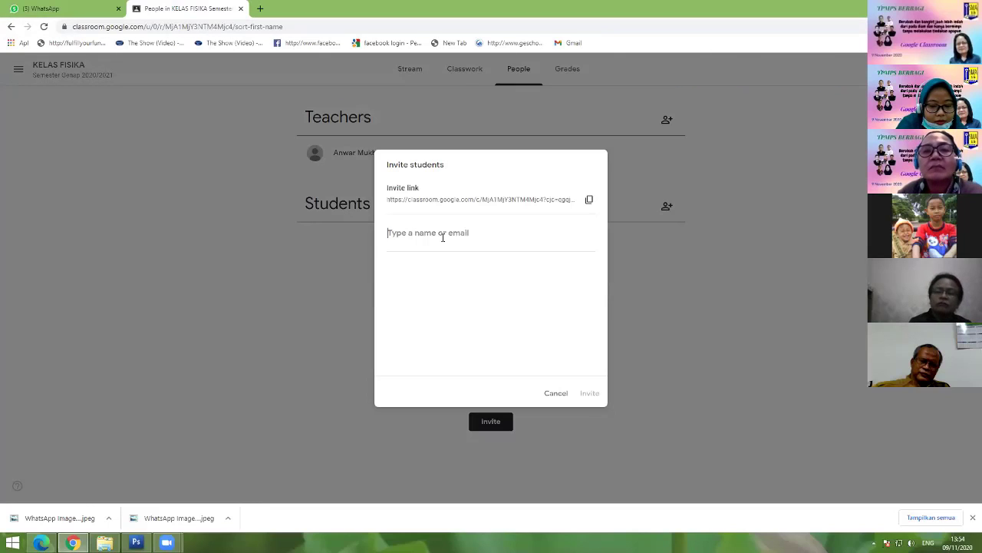
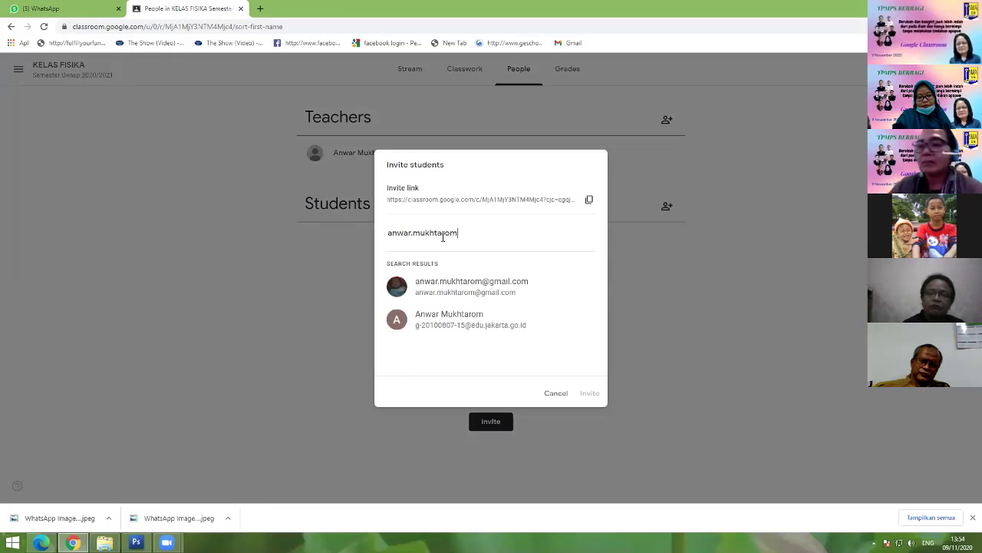
left_click(472, 284)
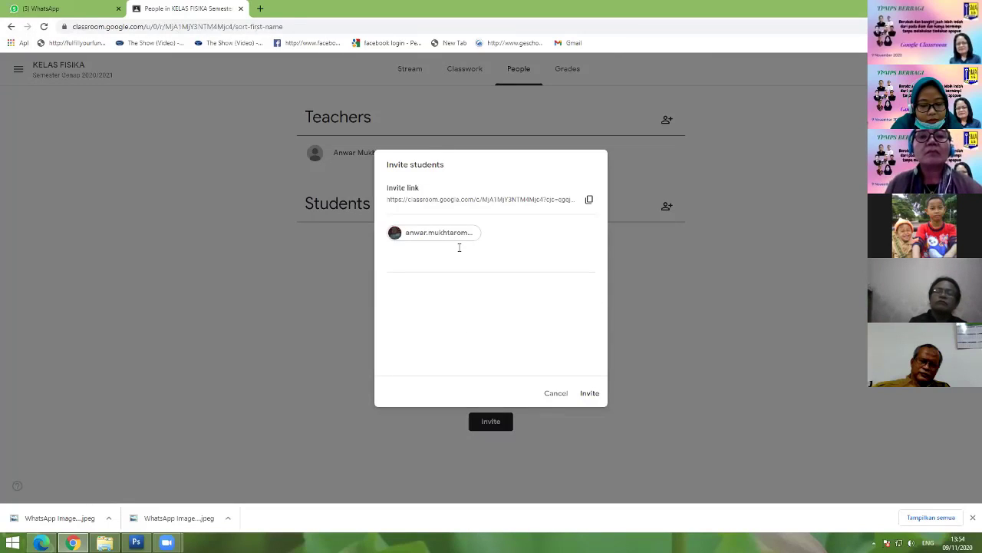
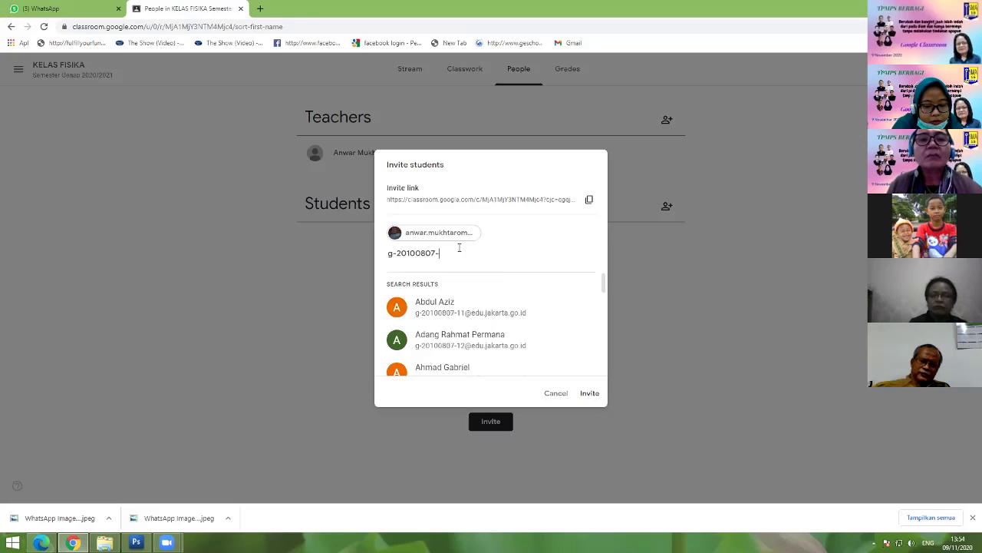
Step: Search by student ID prefix, add two more matching students, and send the invitations
scroll(484, 307, "down", 1)
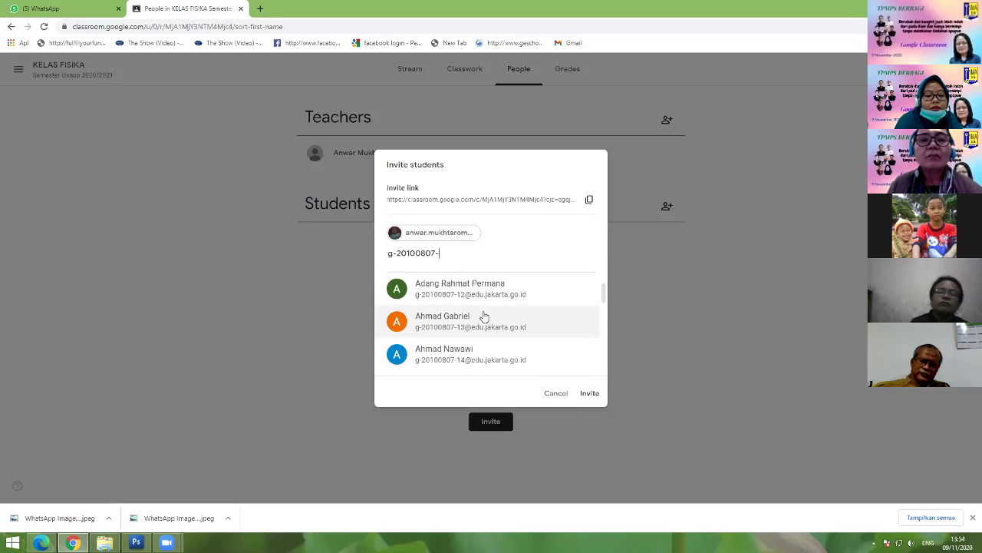
scroll(483, 320, "down", 2)
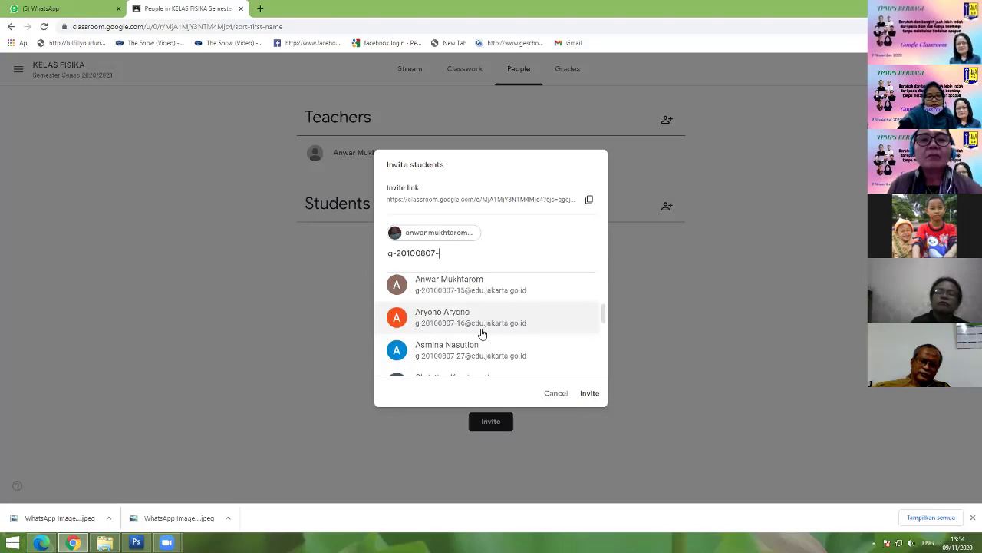
scroll(482, 334, "up", 3)
scroll(481, 337, "down", 1)
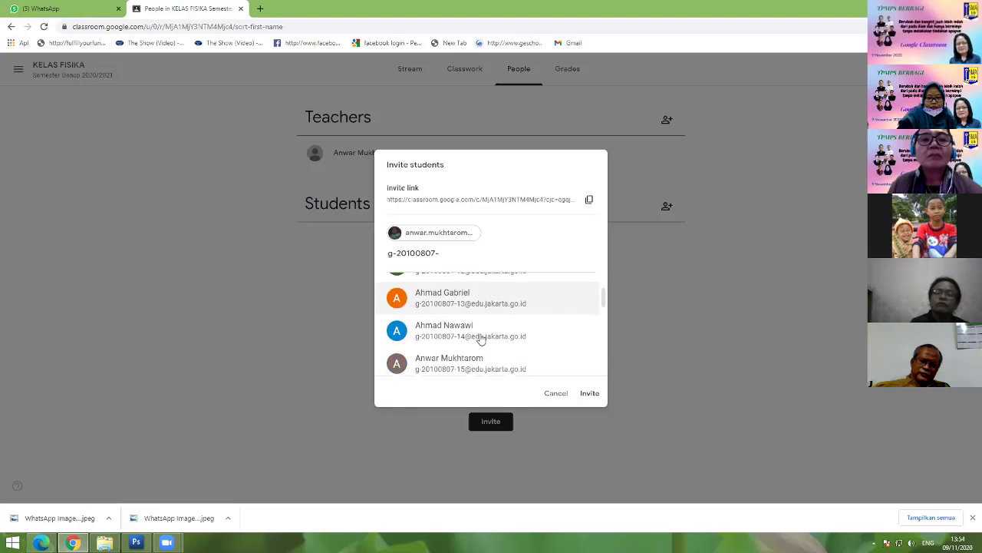
scroll(481, 338, "down", 4)
scroll(475, 336, "up", 3)
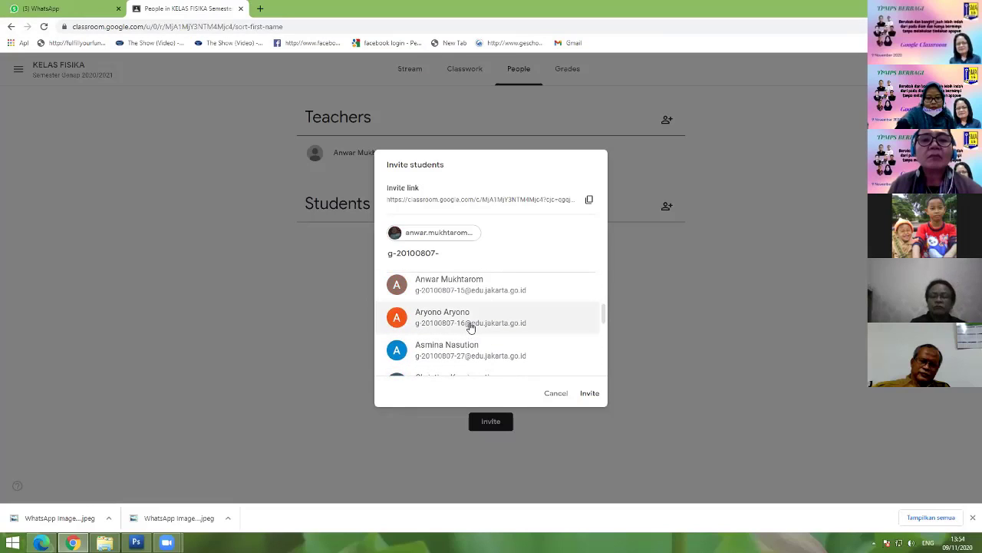
left_click(476, 322)
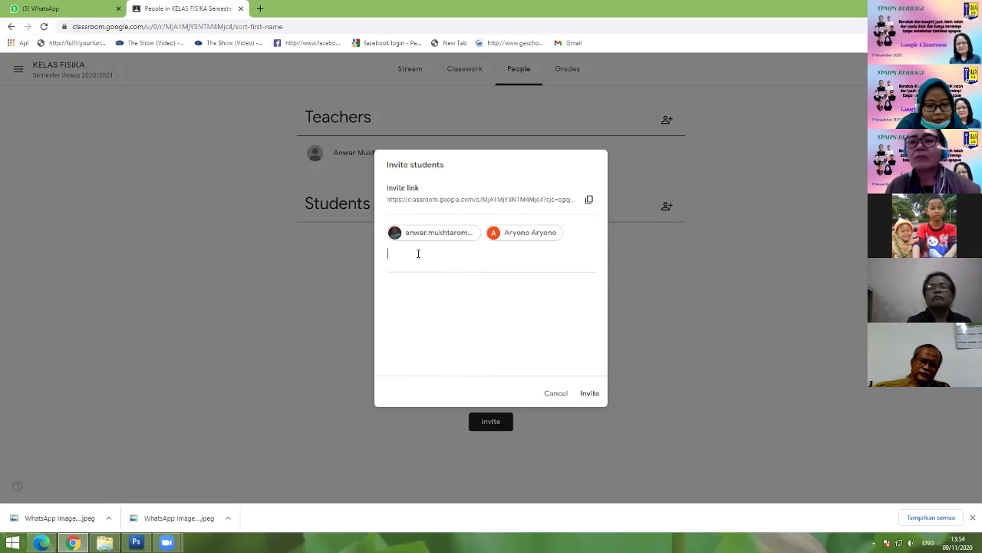
type("g")
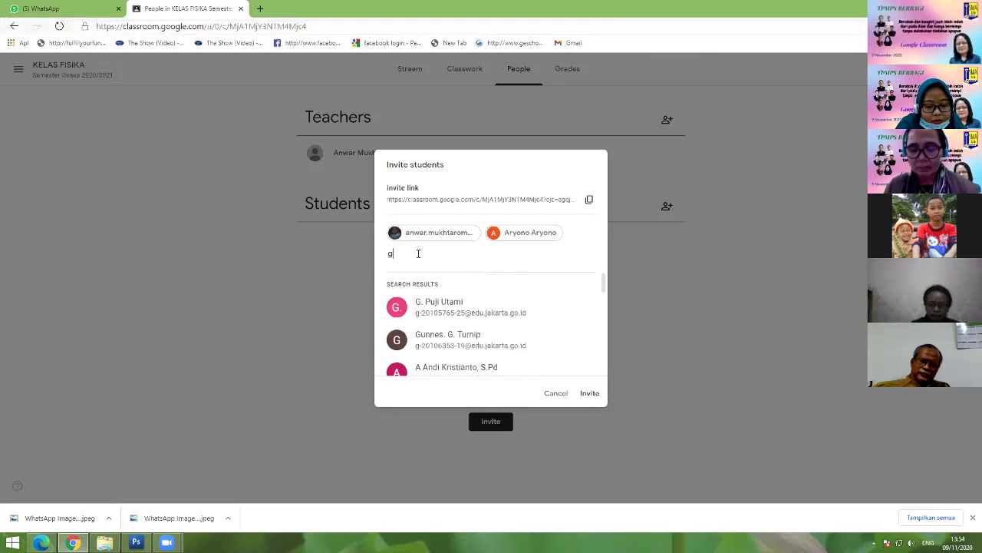
type("-20")
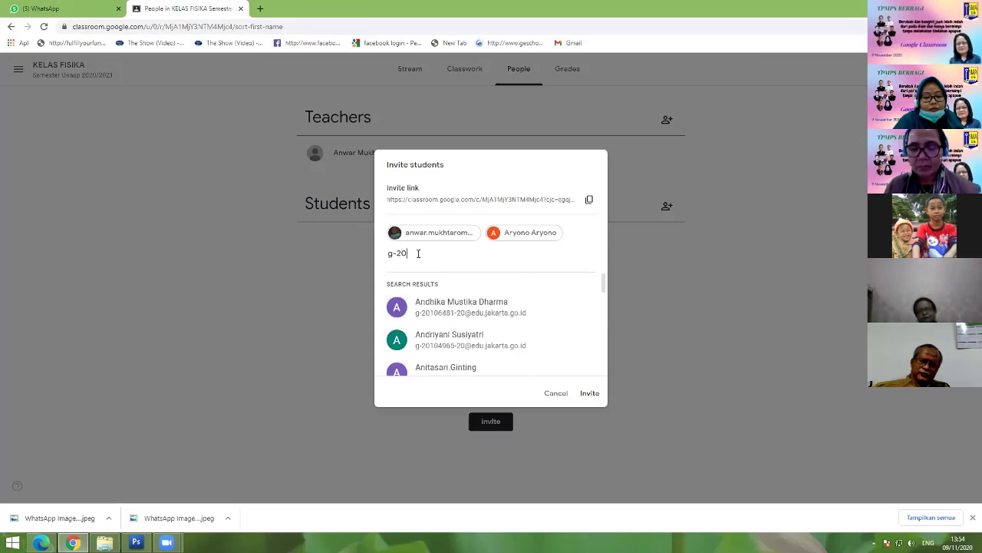
type("100807")
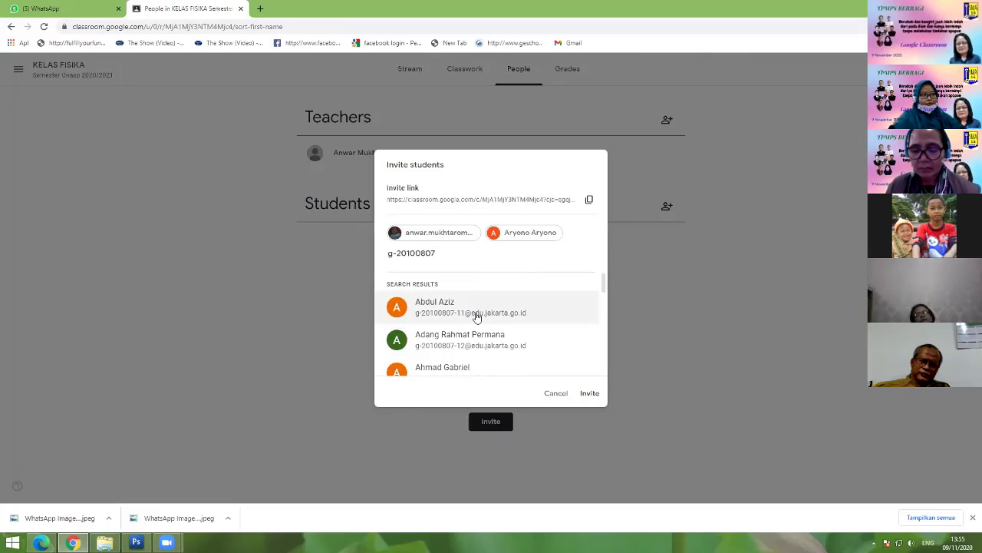
left_click(479, 310)
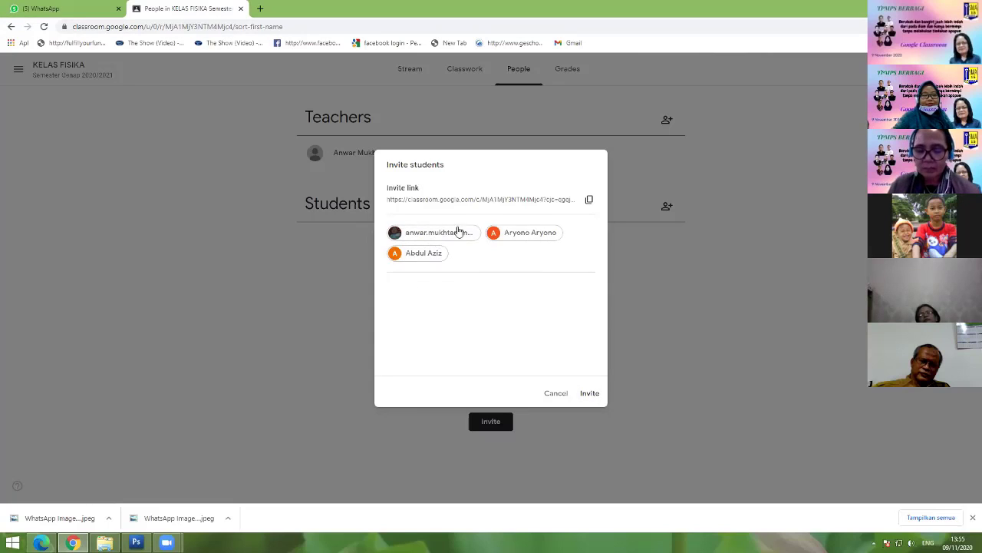
left_click(590, 393)
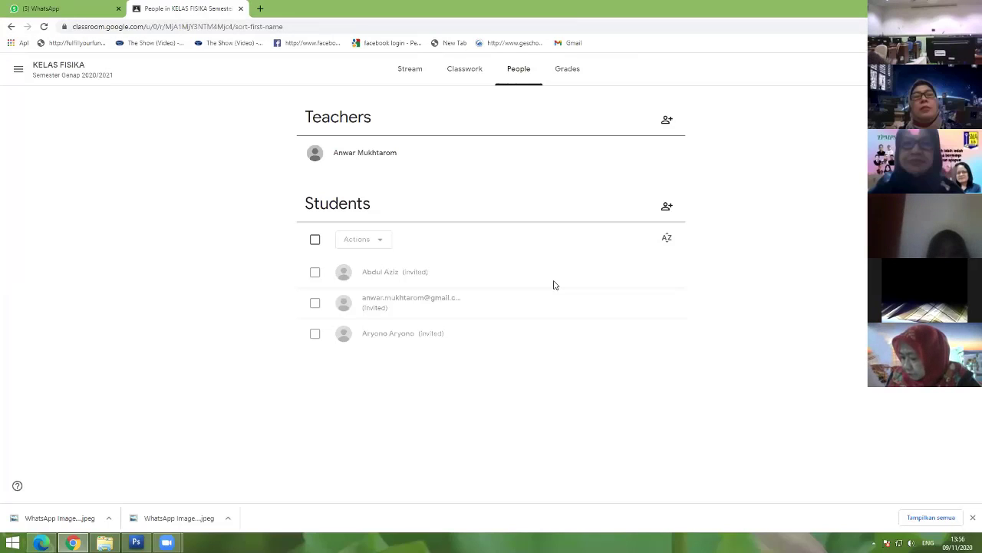
Step: View the KELAS FISIKA stream, then return to the People list showing three invited students
left_click(410, 74)
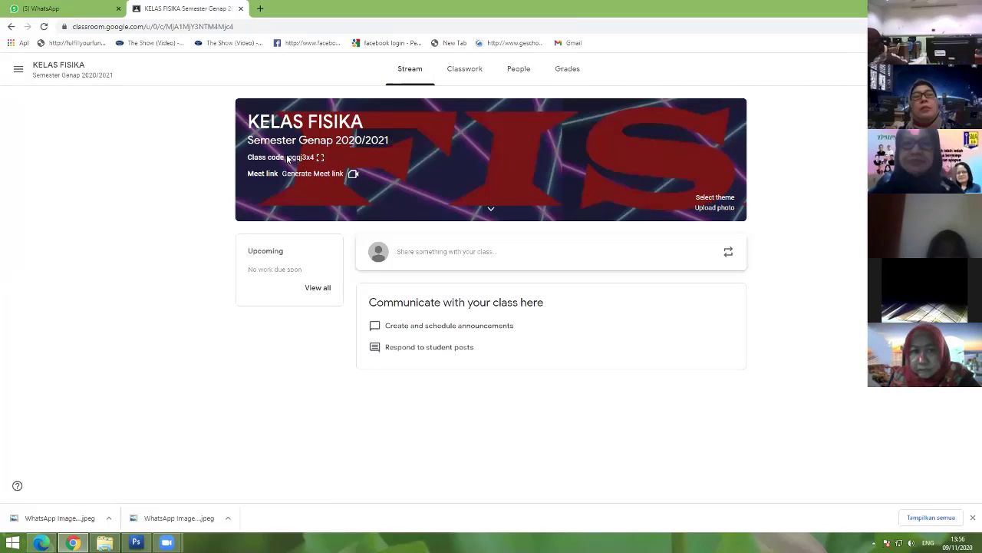
left_click(517, 73)
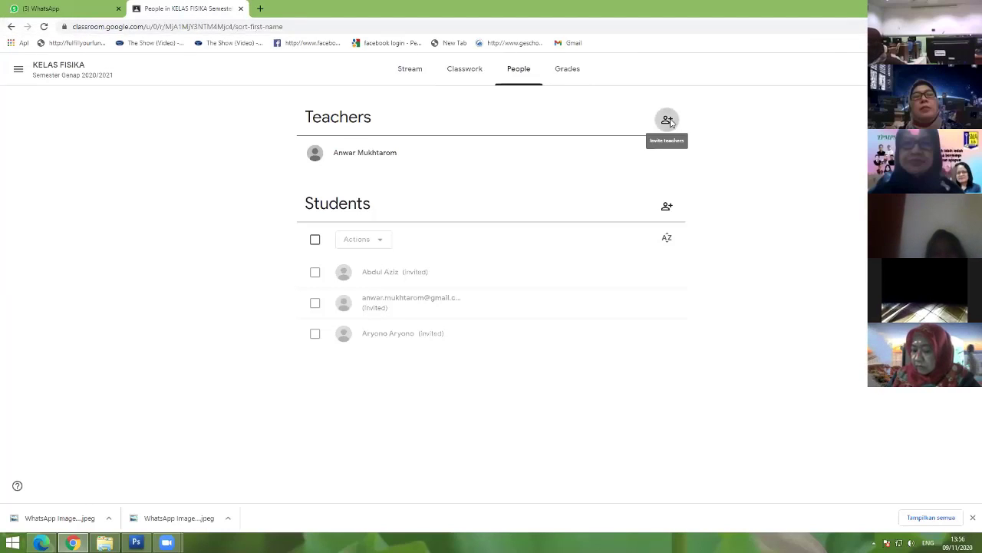
Step: Cancel the co-teacher invitation without sending it and go to the empty Classwork page
left_click(668, 120)
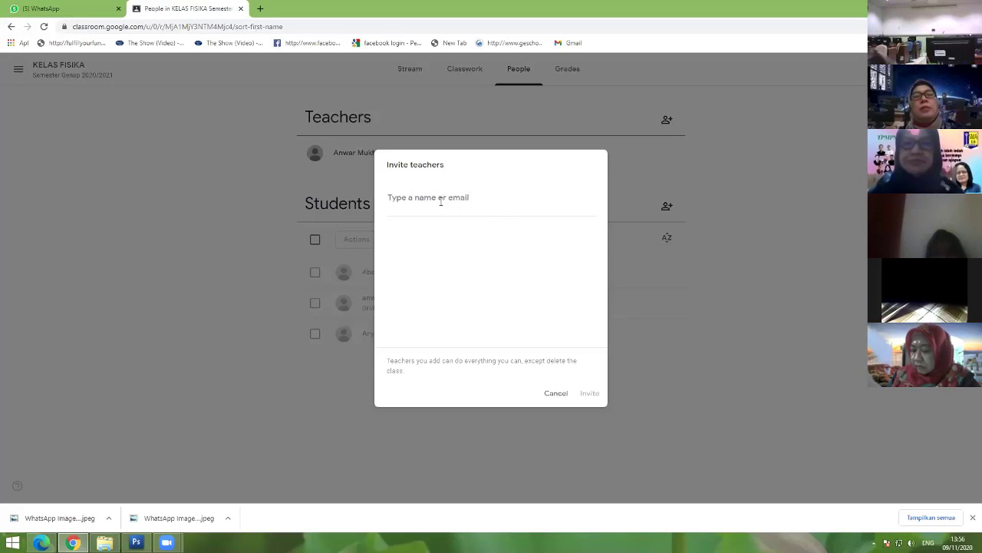
left_click(654, 145)
left_click(666, 119)
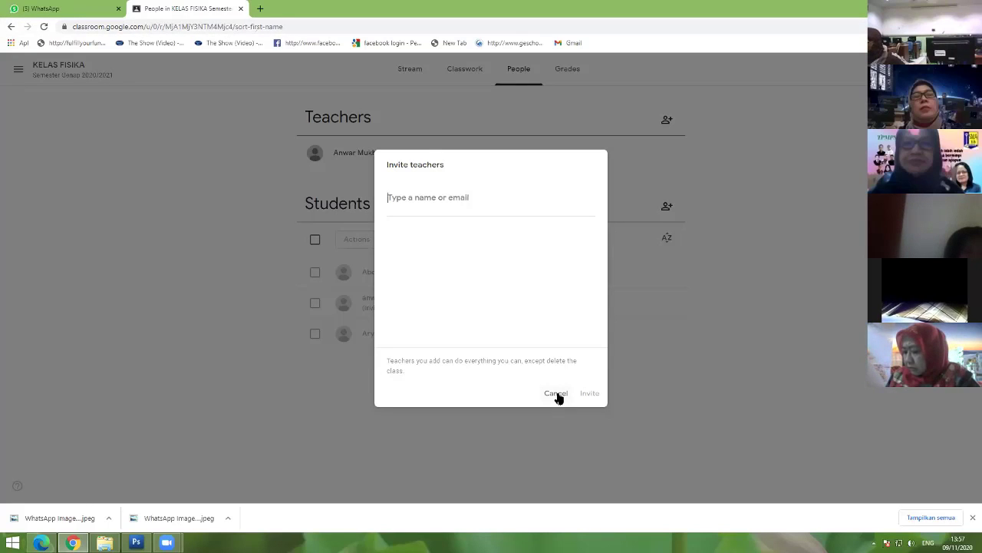
left_click(557, 394)
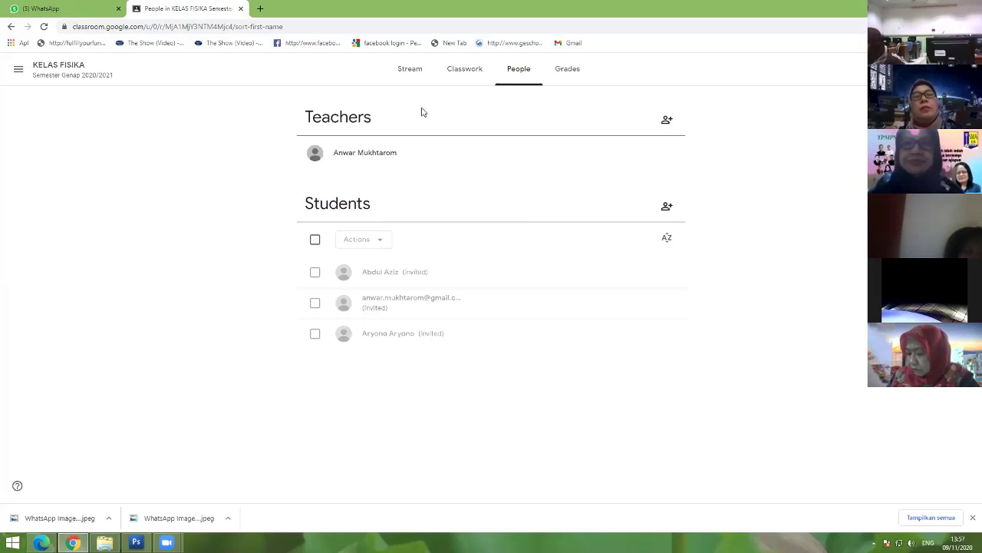
left_click(466, 71)
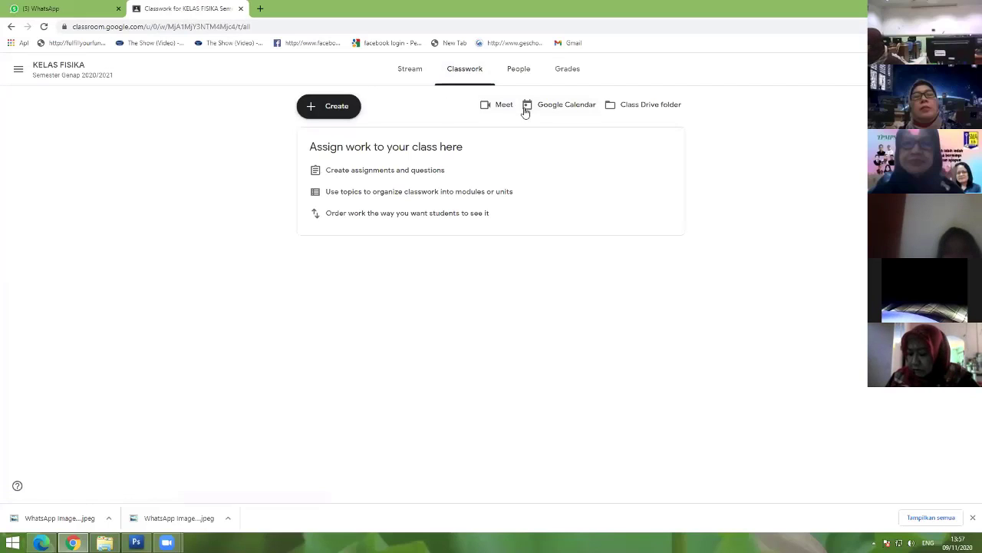
Step: Create a classwork topic named 'Hk Newton'
left_click(340, 109)
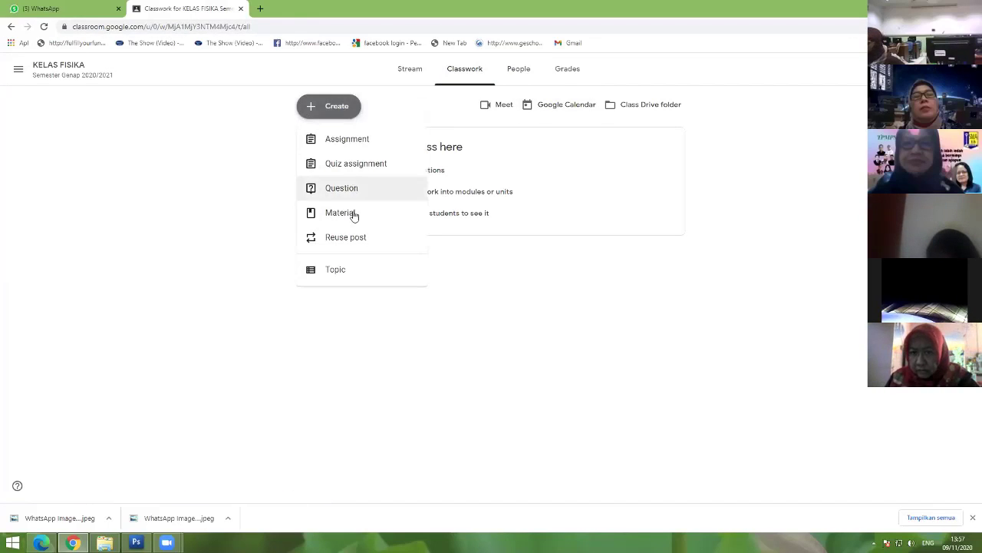
left_click(347, 269)
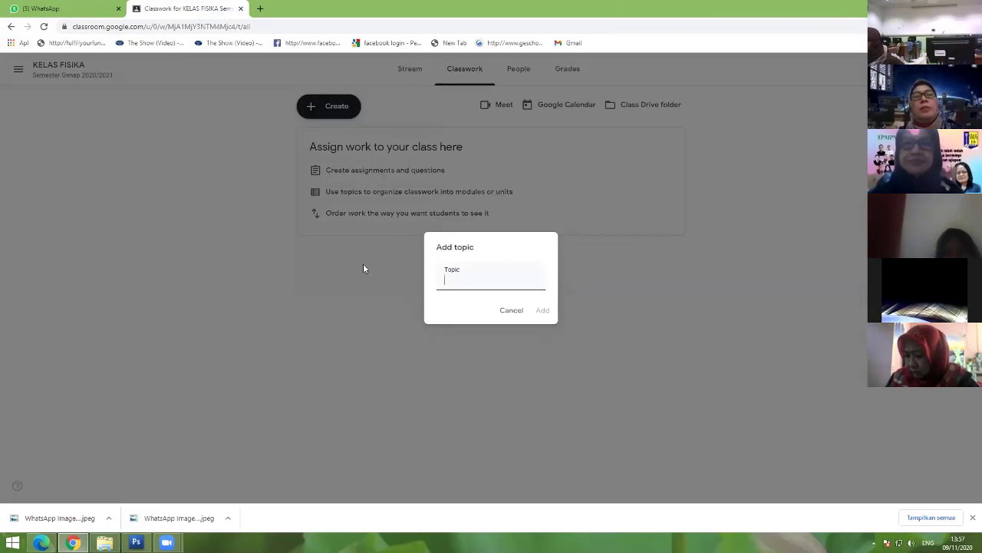
type("Hk")
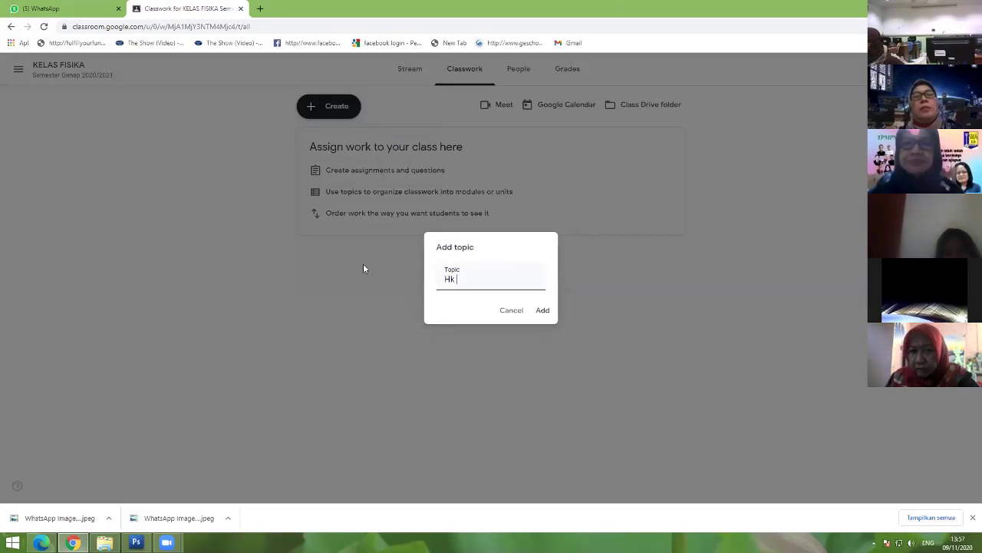
type(" Newton")
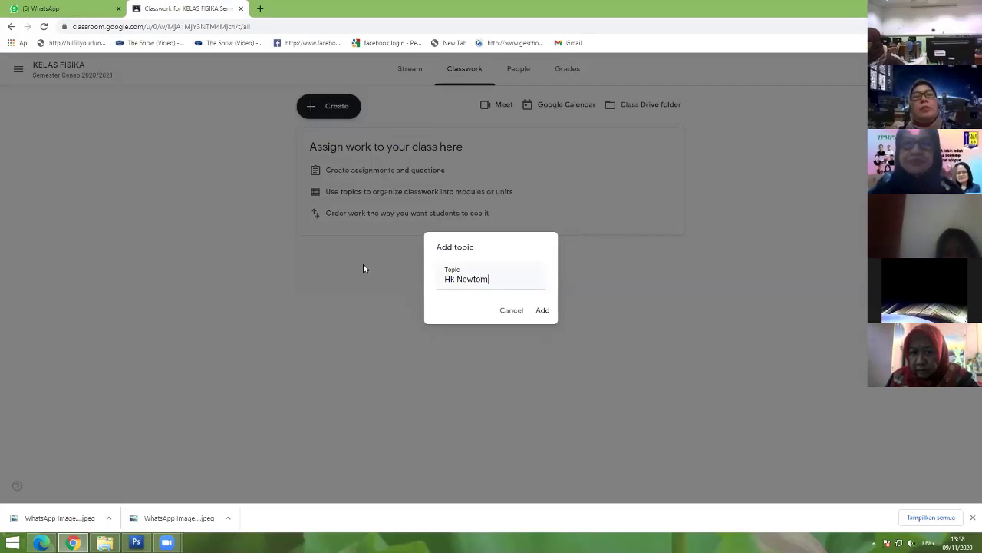
key("BackSpace")
type("n")
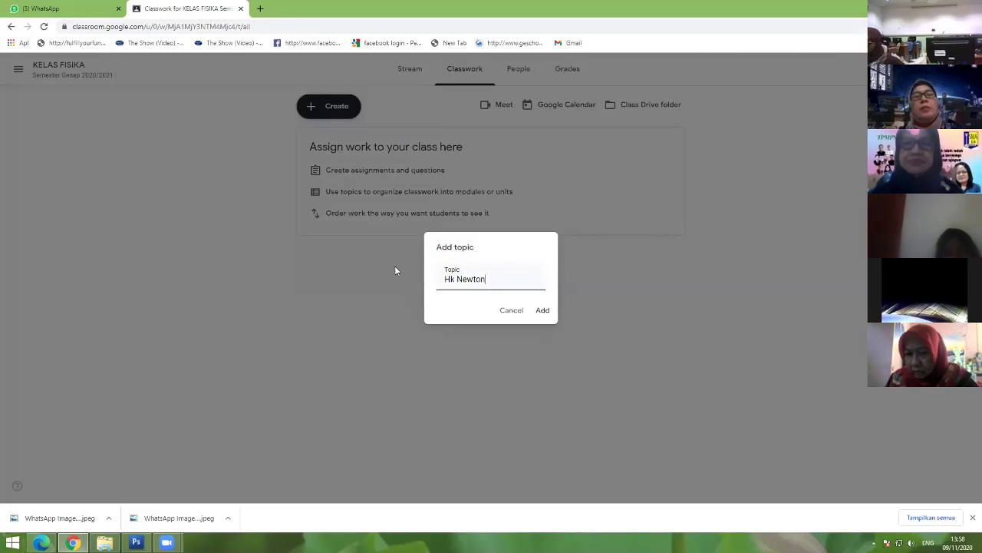
left_click(542, 310)
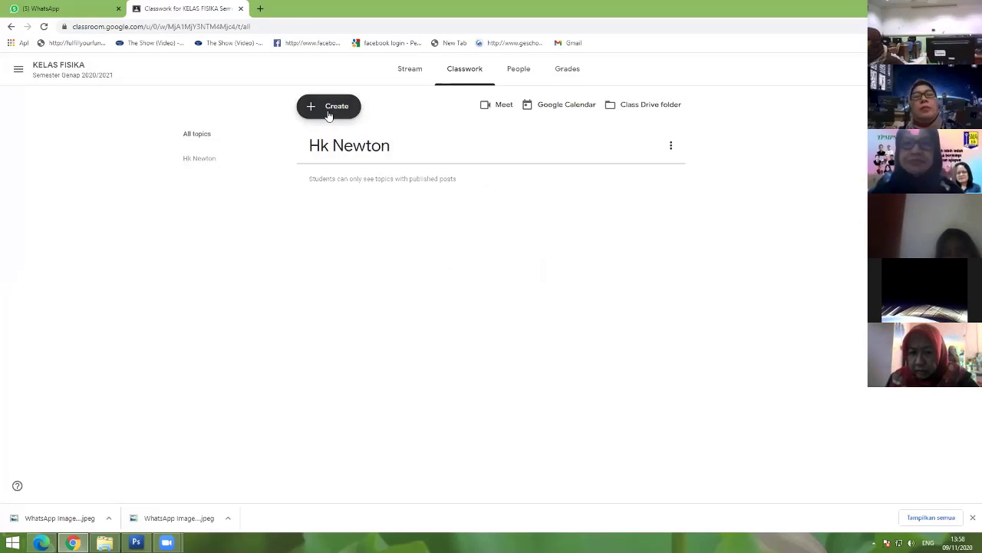
left_click(329, 113)
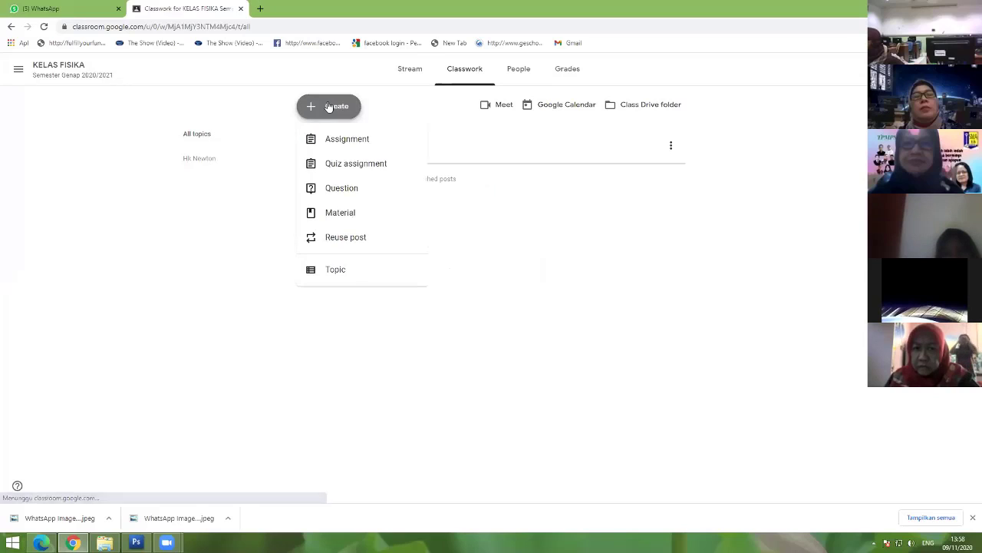
Step: Add a second classwork topic named 'Impuls dan Momentum'
left_click(346, 271)
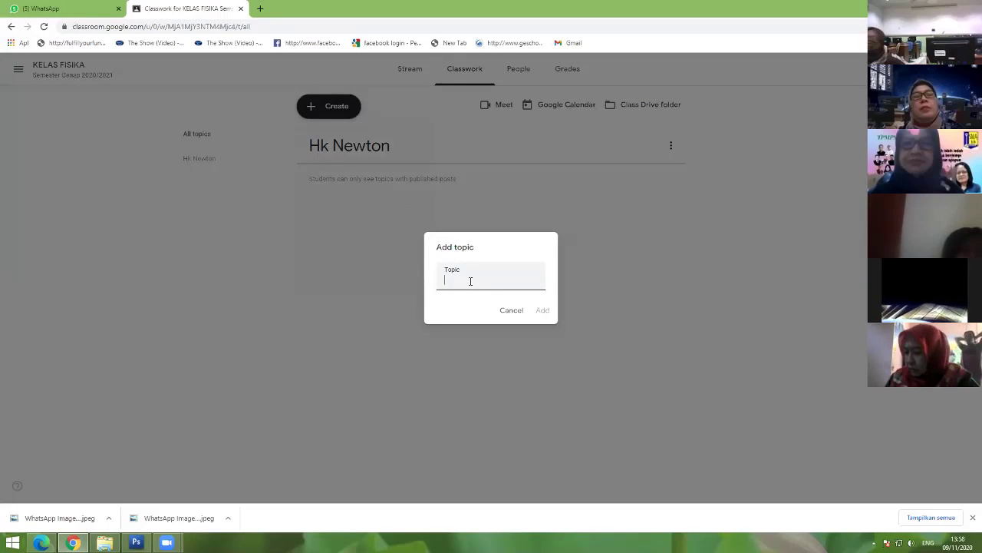
type("Hk1")
key("BackSpace")
key("BackSpace")
key("BackSpace")
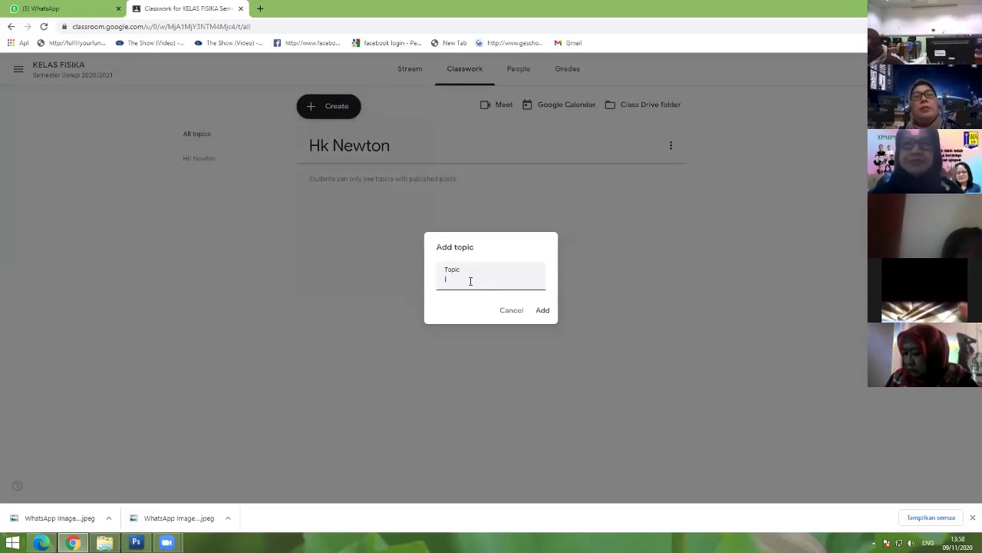
type("Impul")
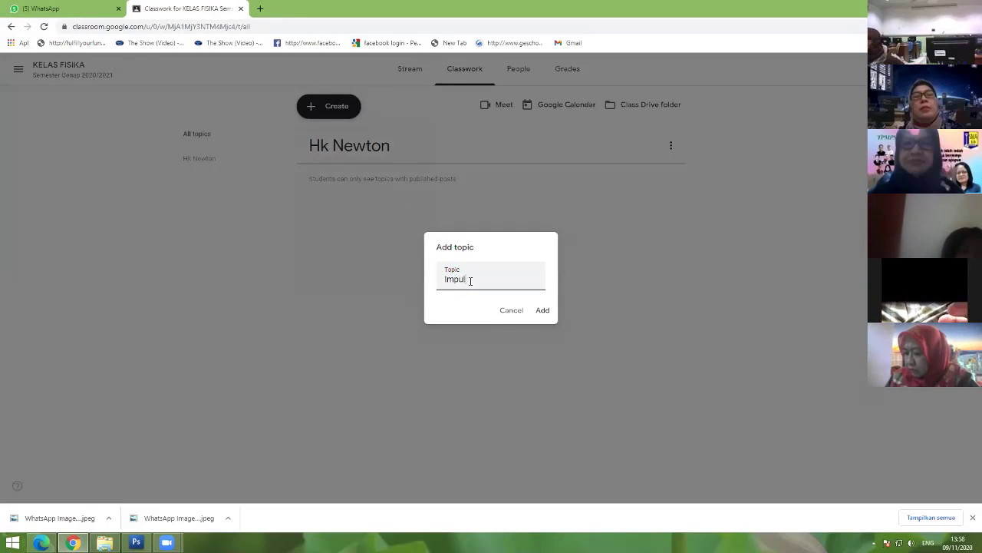
type("s dan Mo")
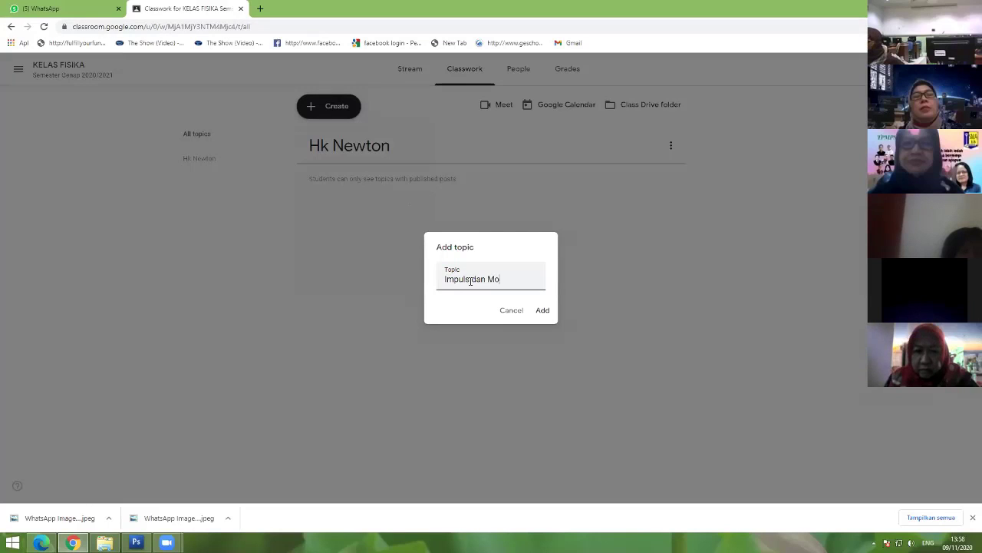
type("mentum")
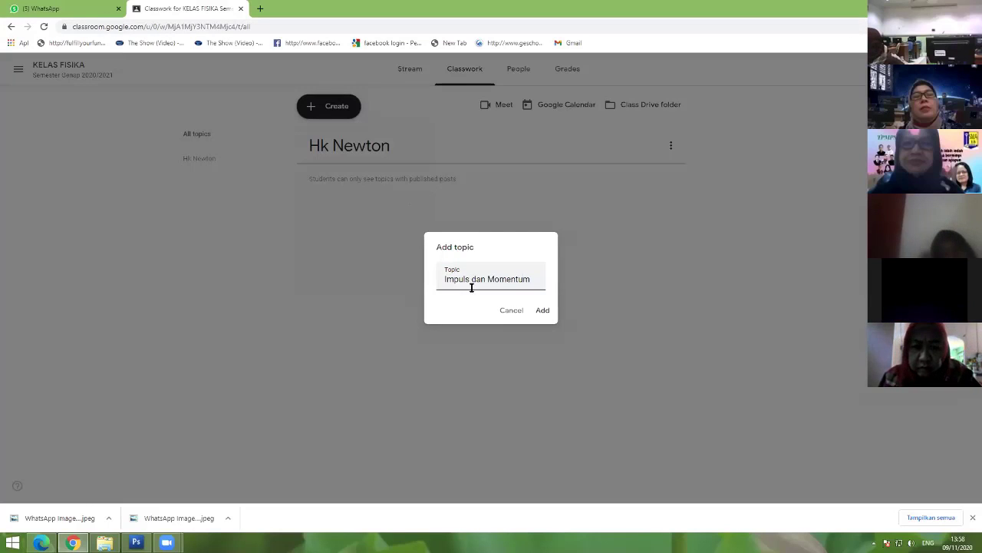
left_click(541, 310)
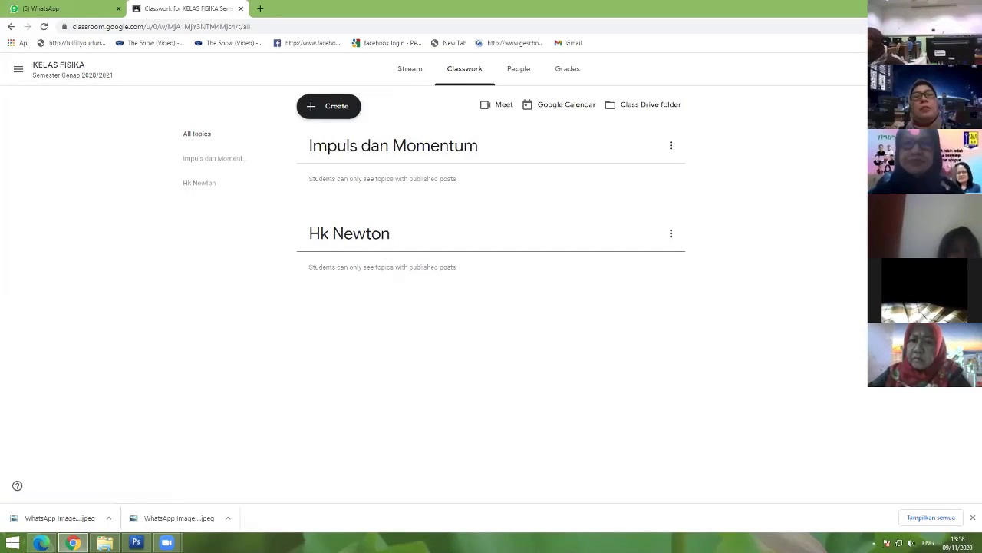
left_click(883, 68)
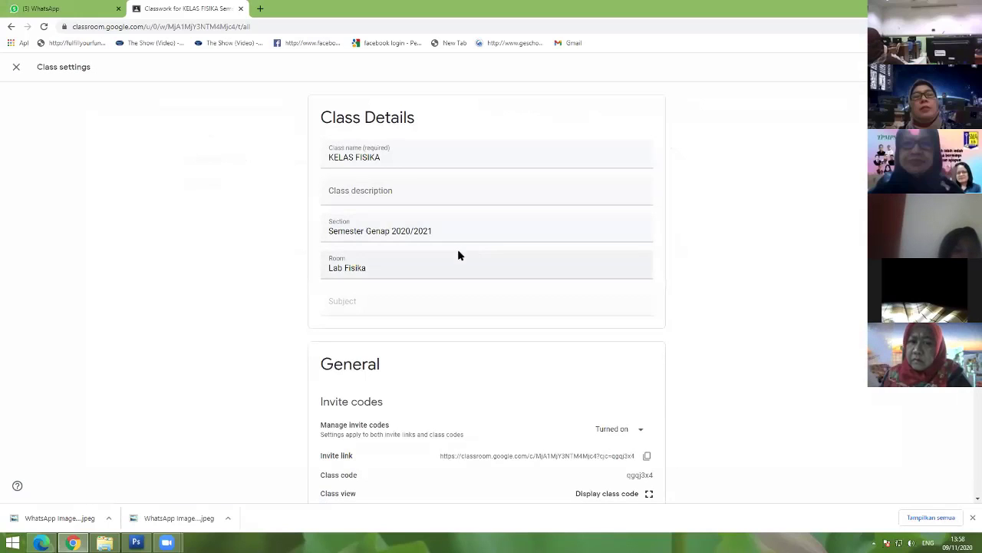
Step: Change the Section field from 'Semester Genap' to 'Semester Ganjil 2020/2021'
left_click_drag(391, 233, 376, 233)
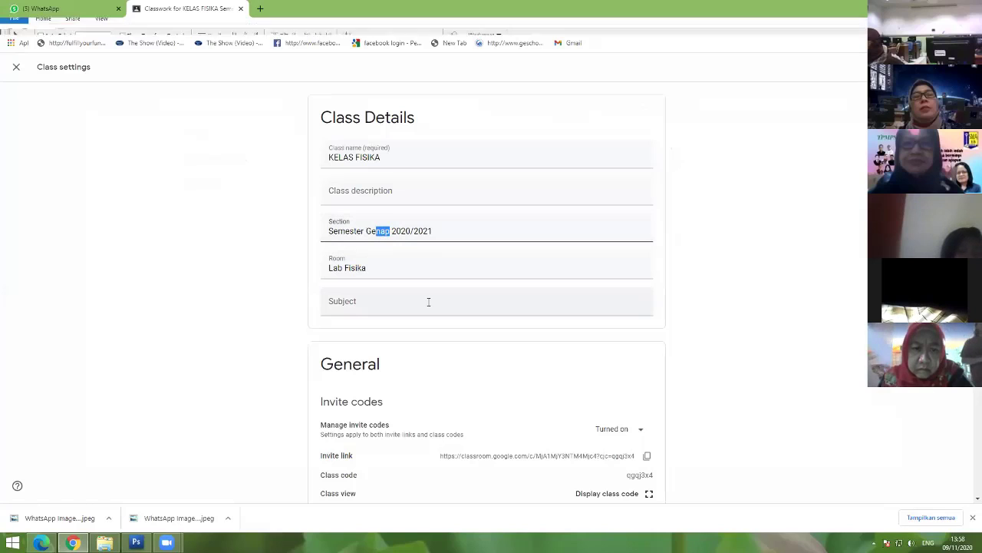
key("BackSpace")
key("BackSpace")
type("anjil")
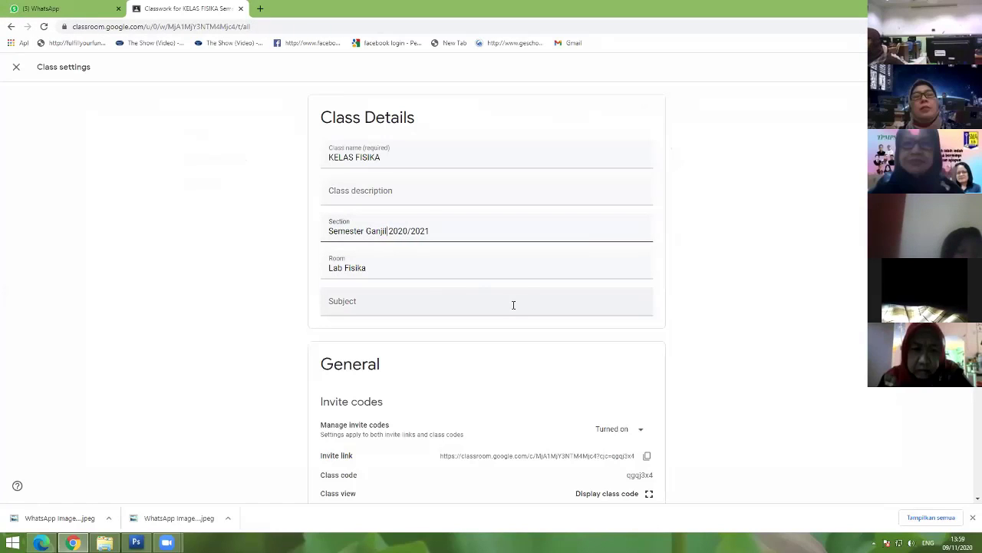
scroll(514, 305, "down", 1)
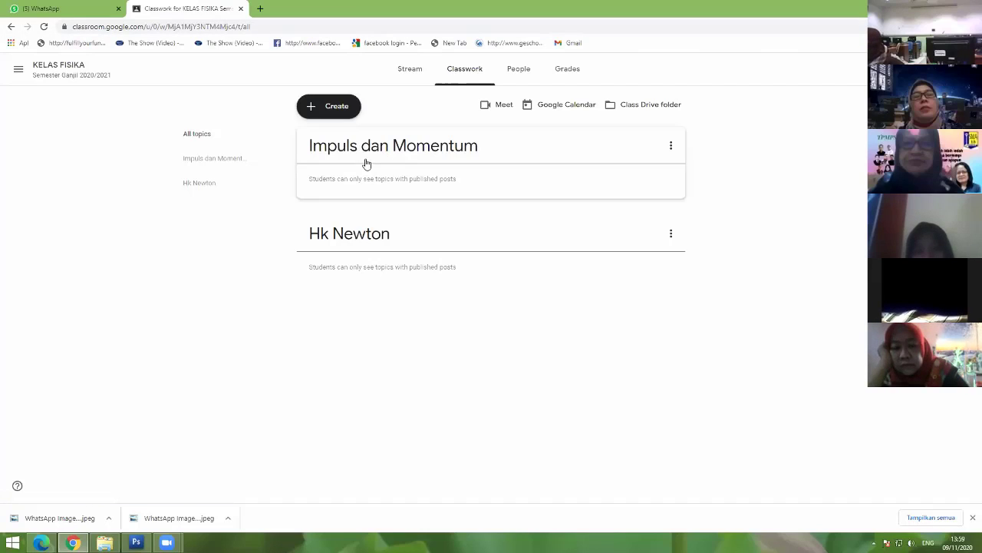
Step: Draft material 'Buku Ajar' described as 'Buku ini adalah sumber untuk belajar tentang Hk. Newton'
left_click(325, 105)
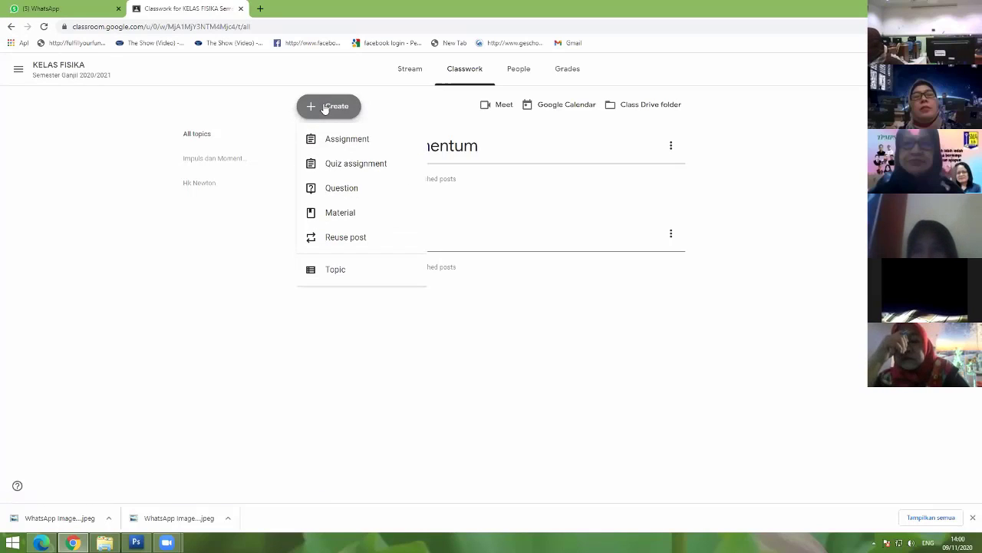
left_click(350, 212)
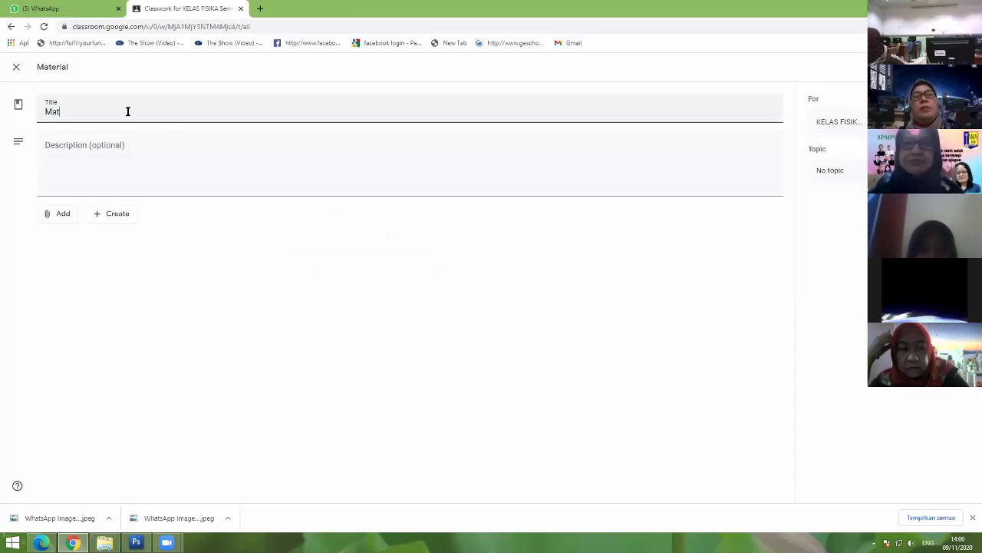
type("Materi")
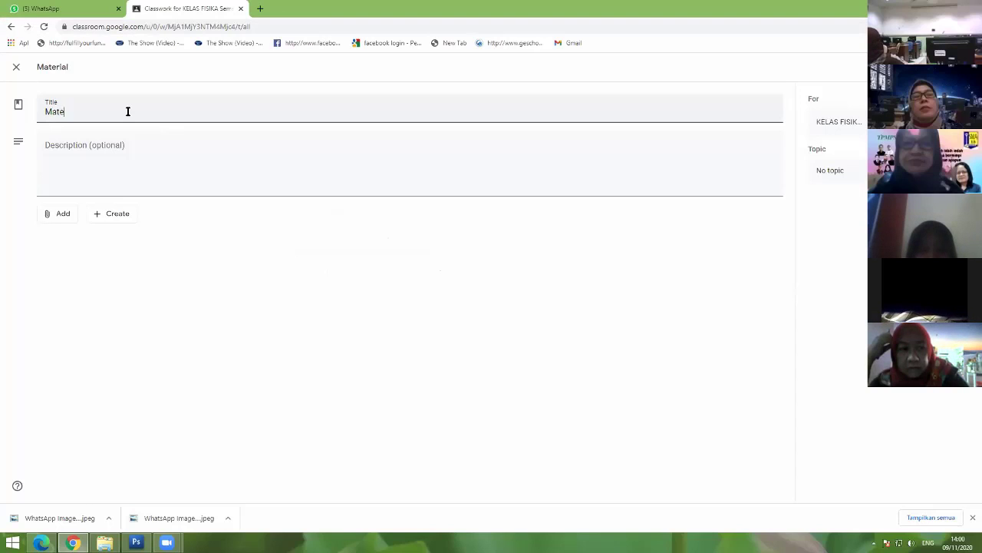
key("BackSpace")
key("BackSpace")
key("BackSpace")
key("BackSpace")
type("Bu")
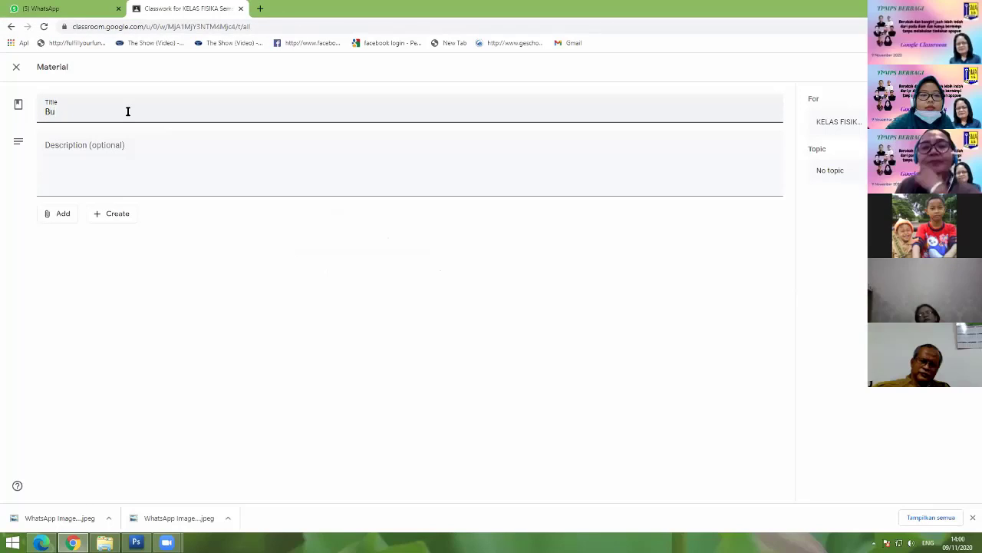
type("ku AJar")
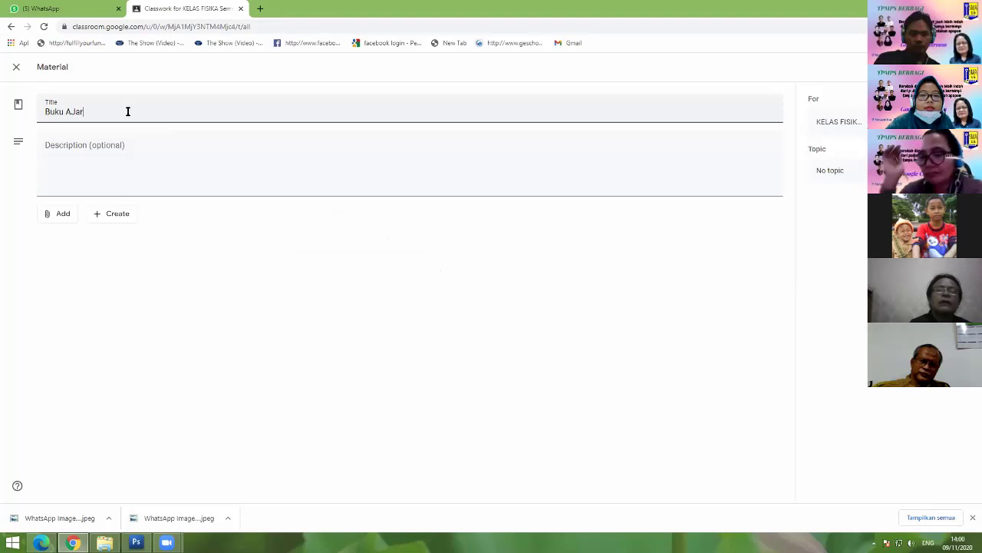
key("BackSpace")
key("BackSpace")
key("BackSpace")
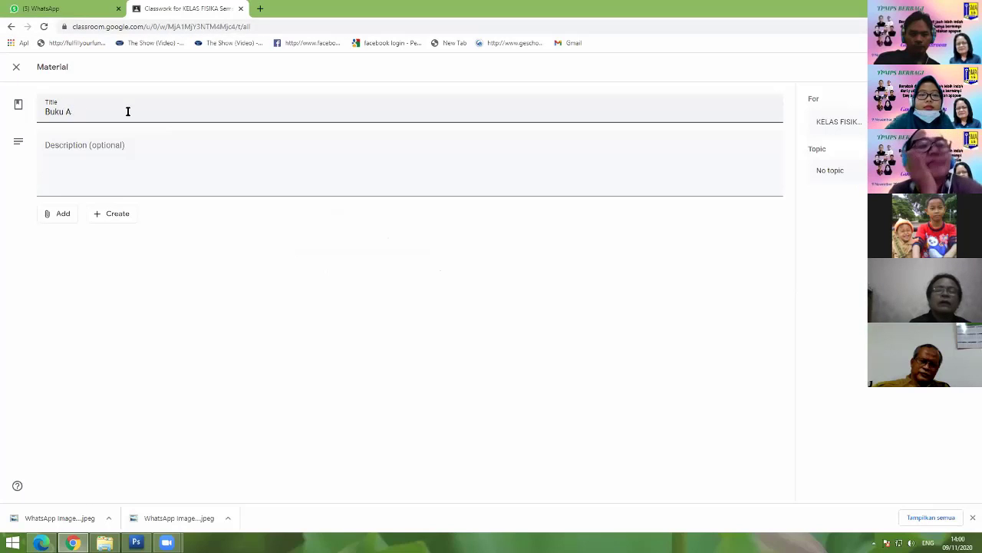
type("jar")
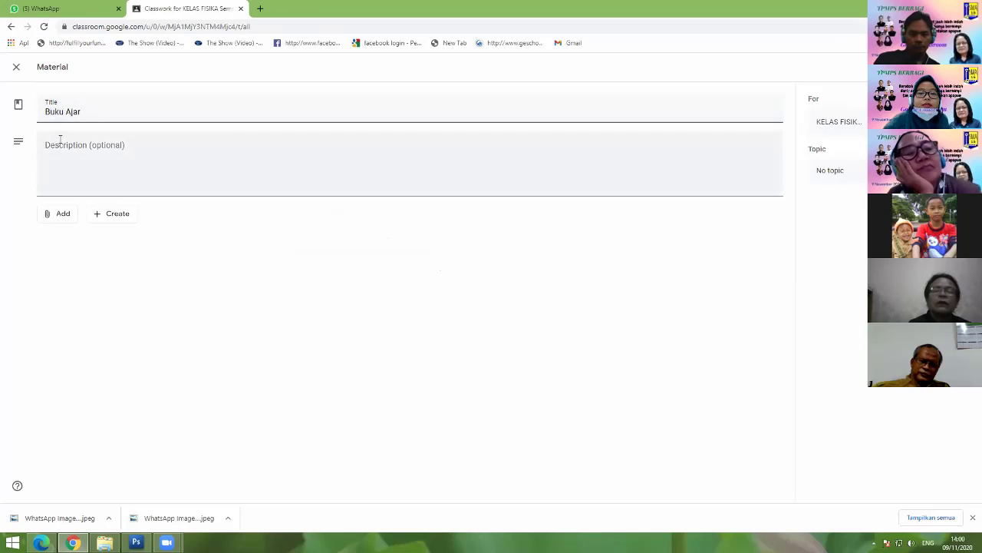
left_click(61, 146)
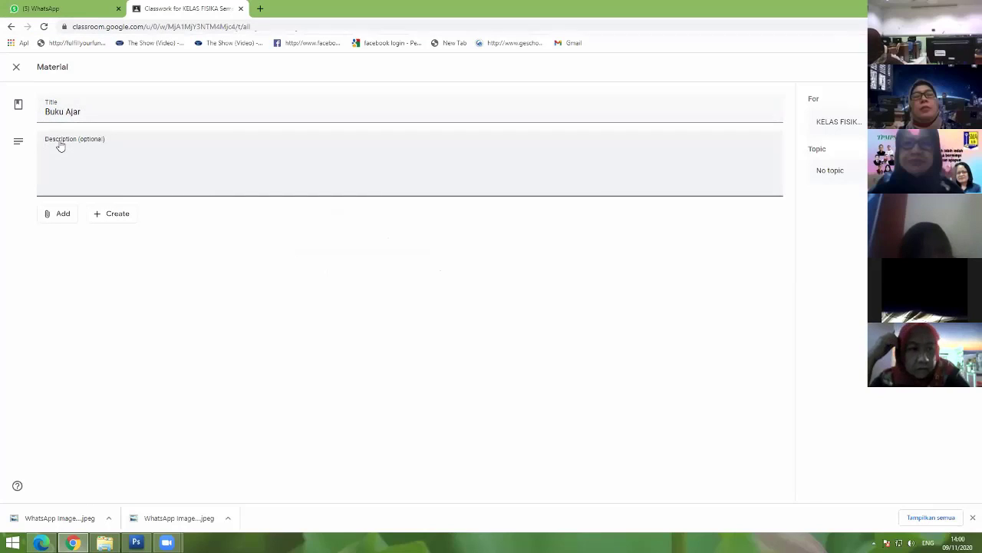
type("Buku ini")
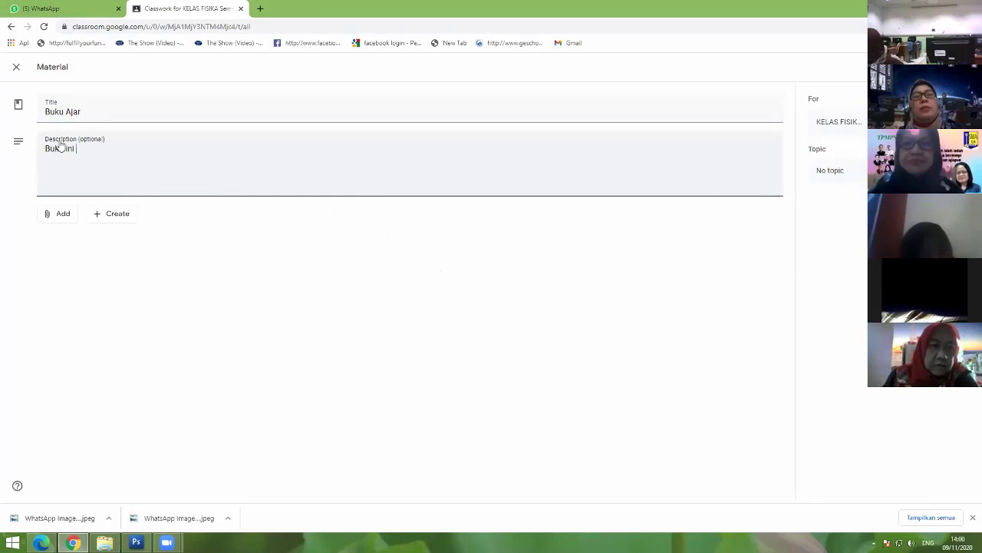
type(" adalah su")
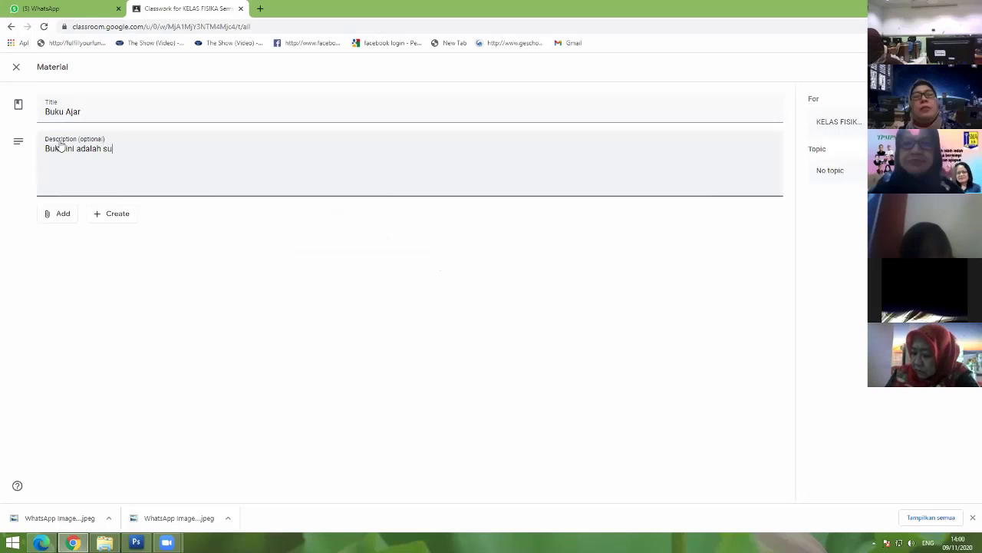
type("mber untuk")
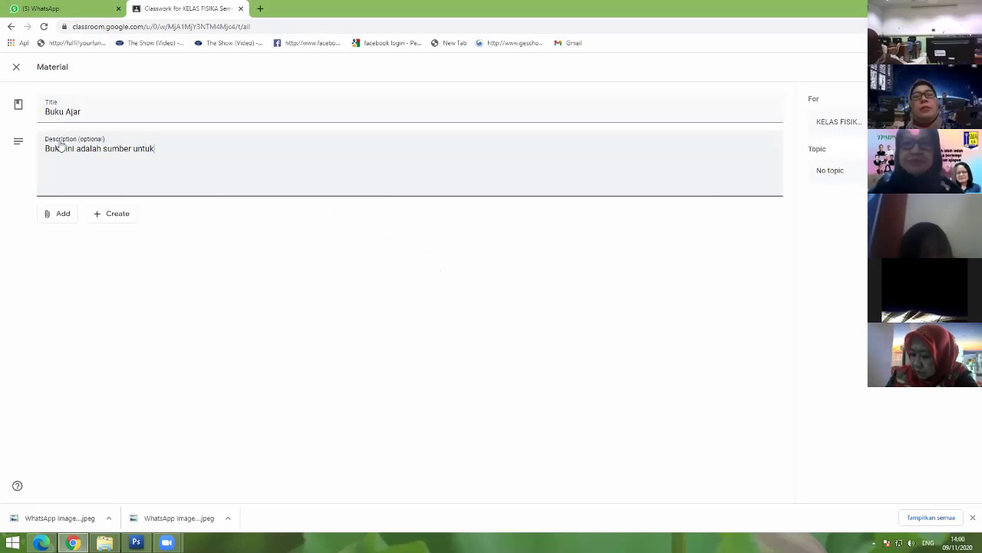
type(" belajar")
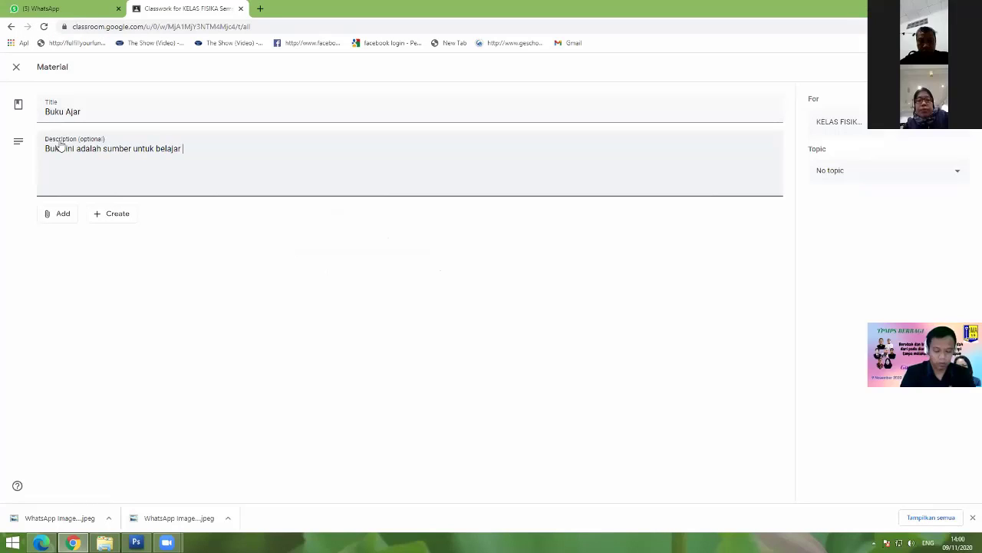
type(" ten")
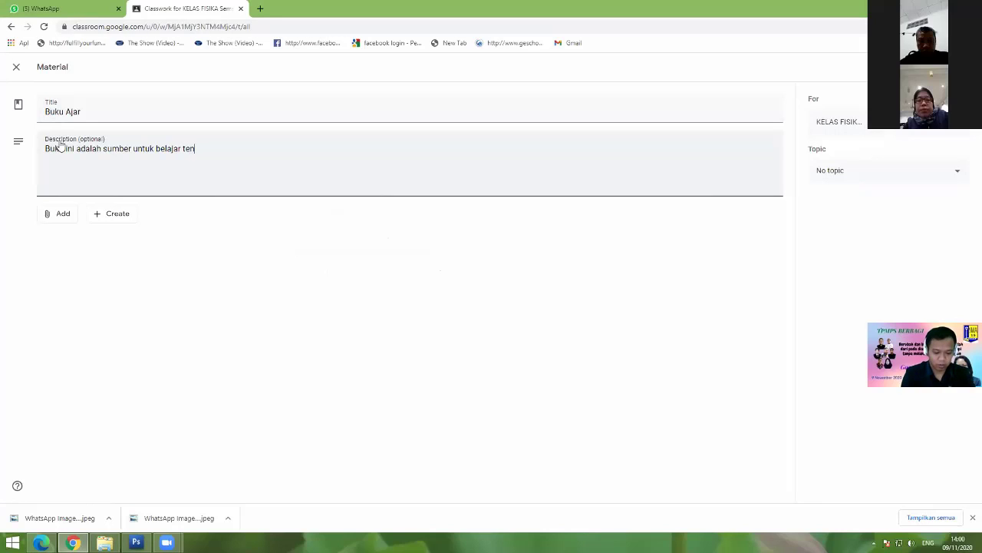
type("tang Hk.")
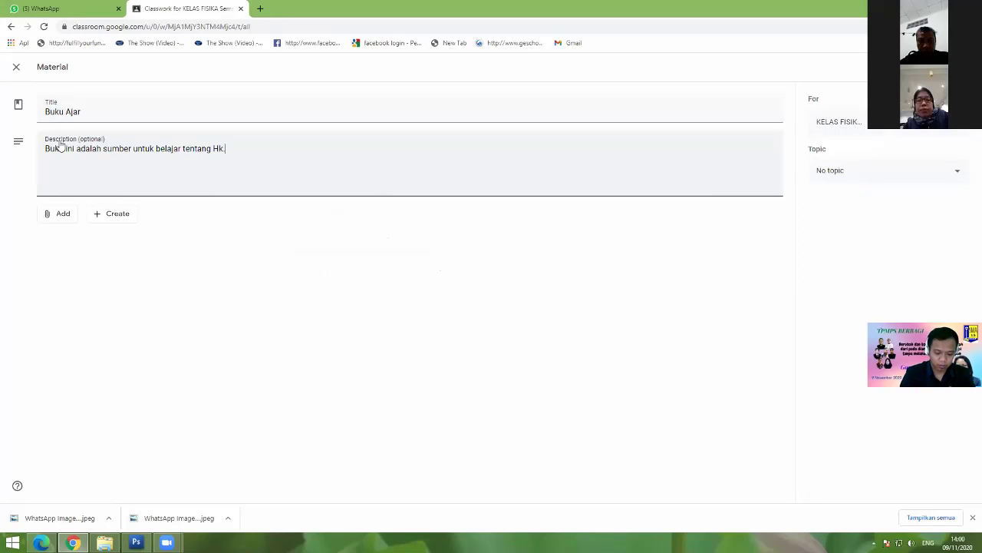
type(" Newton")
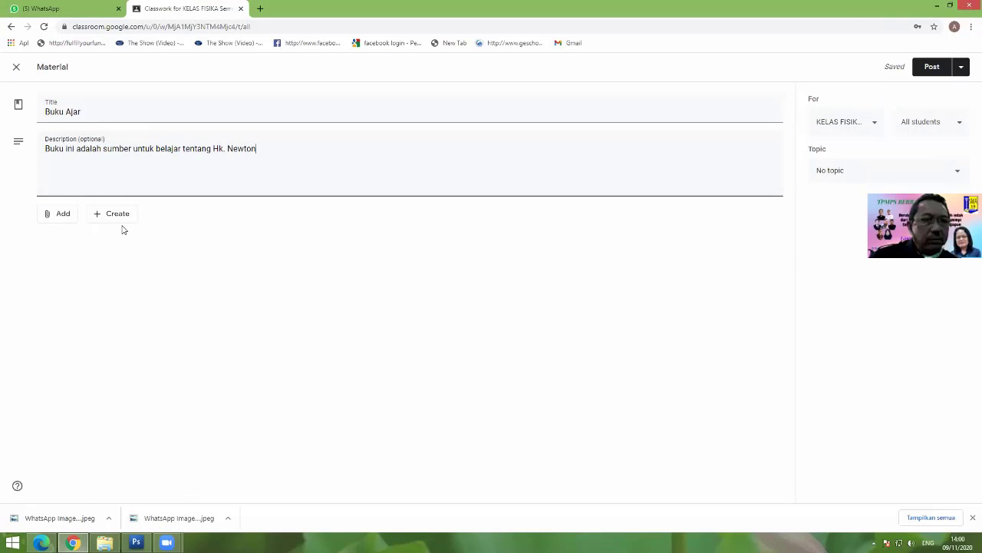
left_click(57, 218)
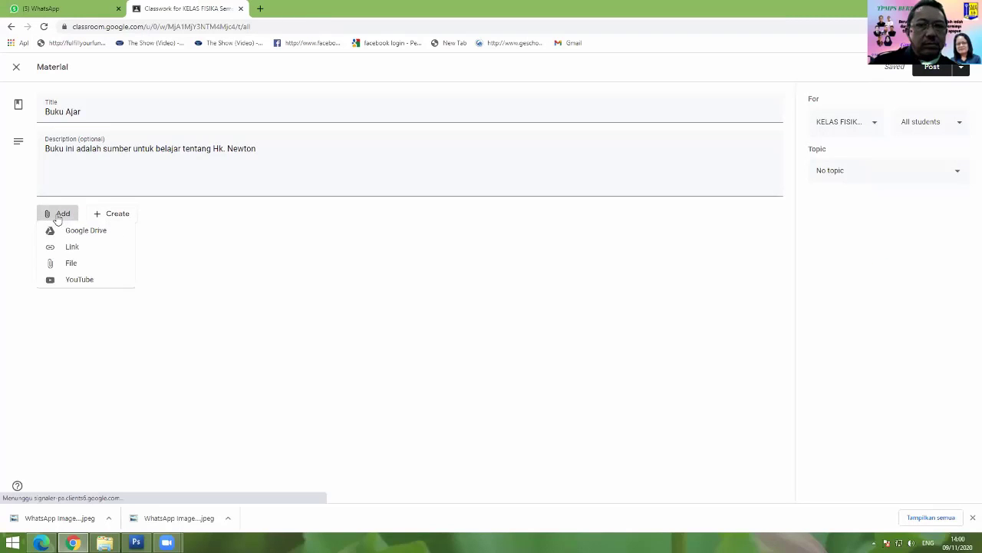
Step: Attach telaah rpp-15.docx from Downloads to Buku Ajar and post the material
left_click(72, 269)
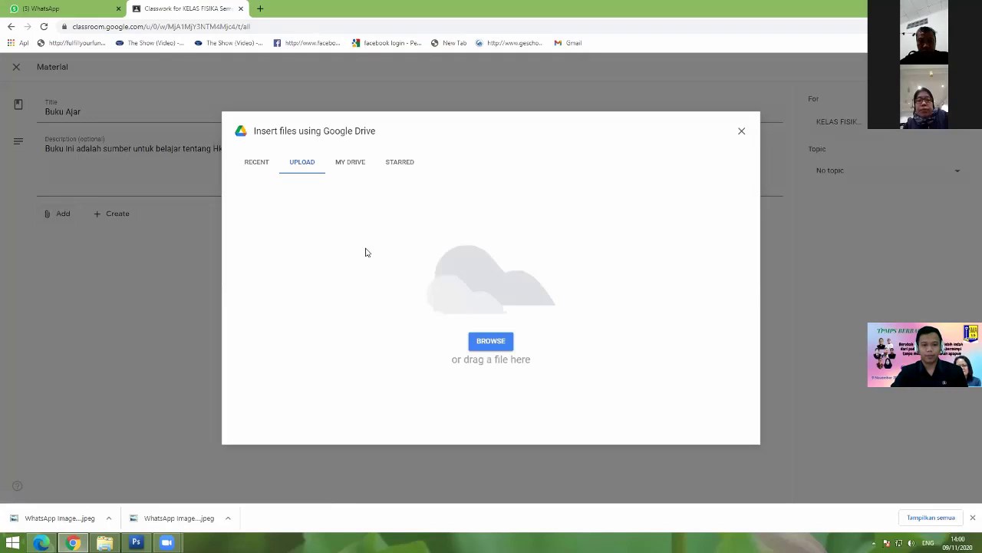
left_click(492, 341)
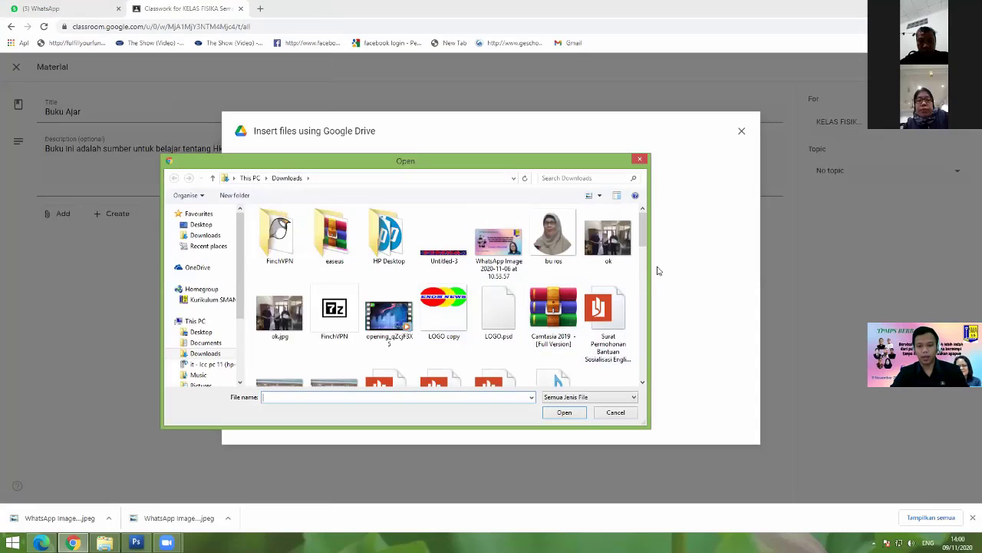
left_click_drag(646, 236, 643, 343)
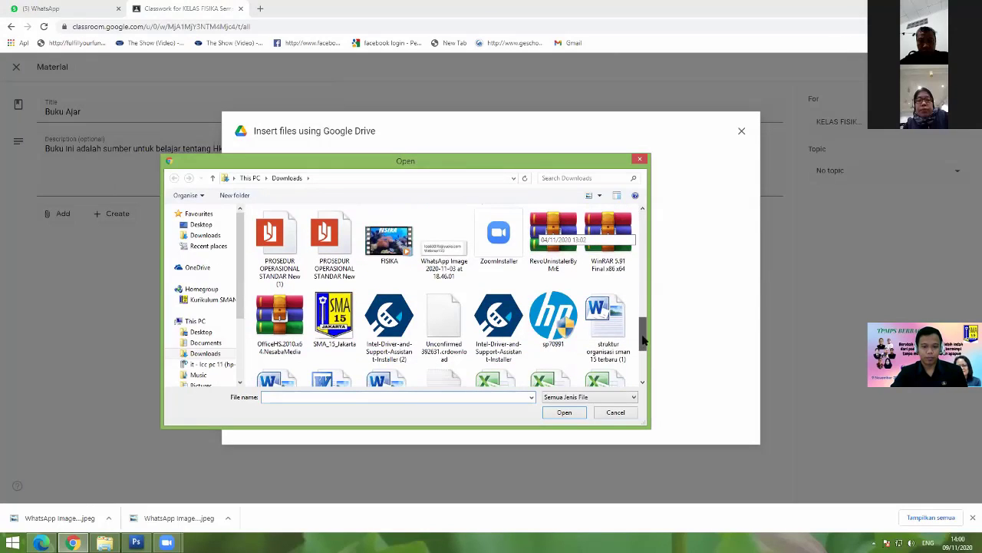
scroll(597, 306, "up", 1)
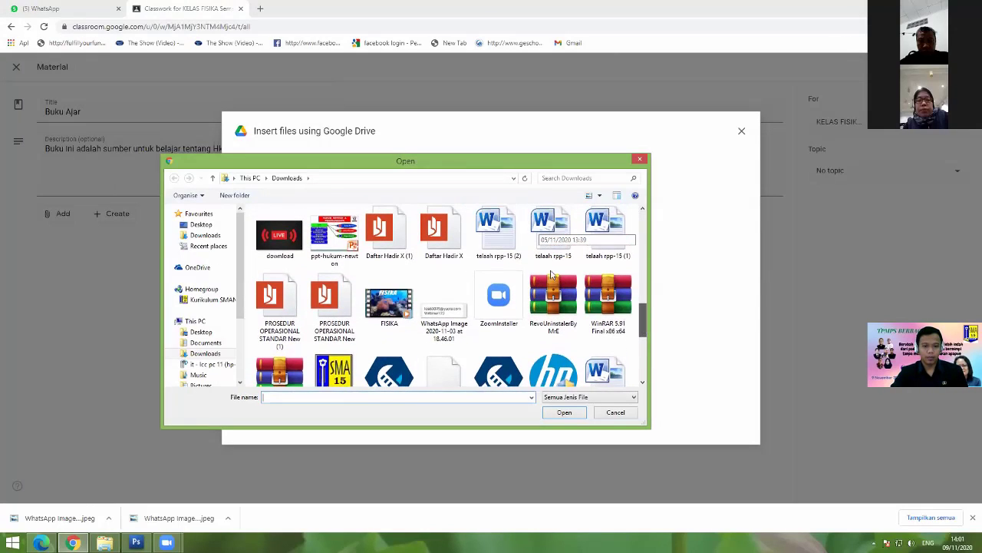
scroll(552, 275, "up", 1)
double_click(553, 270)
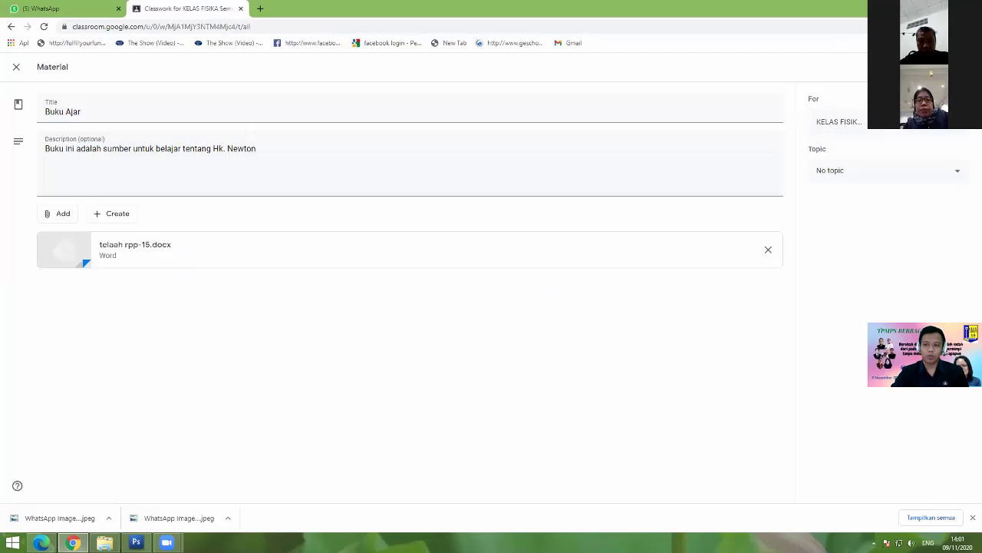
left_click(917, 67)
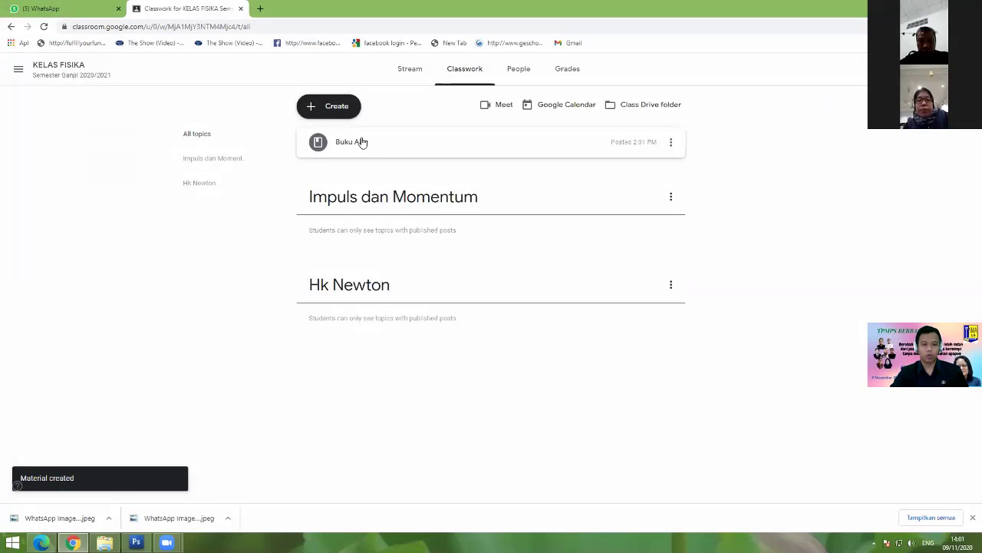
Step: Move the Buku Ajar material under the Hk Newton topic
left_click(363, 143)
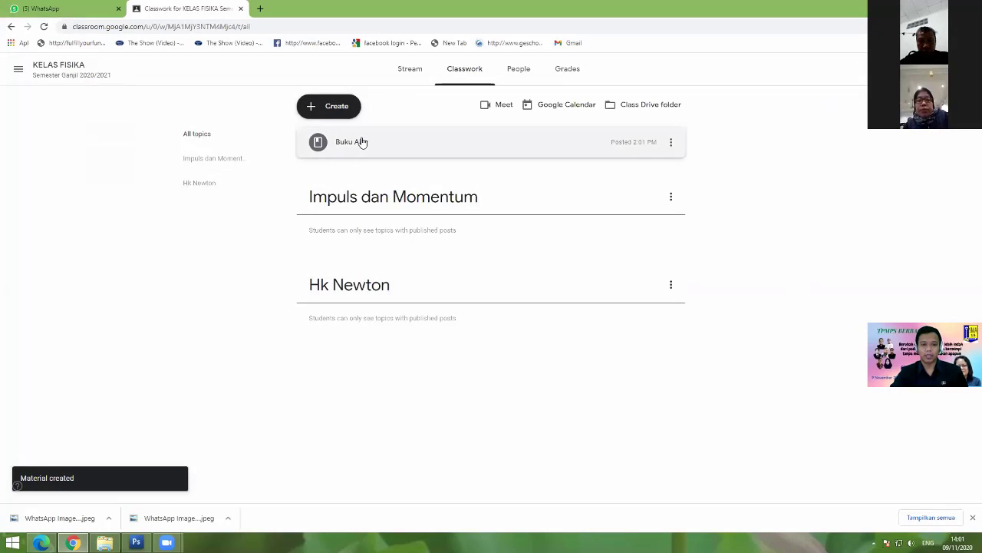
left_click_drag(363, 143, 366, 268)
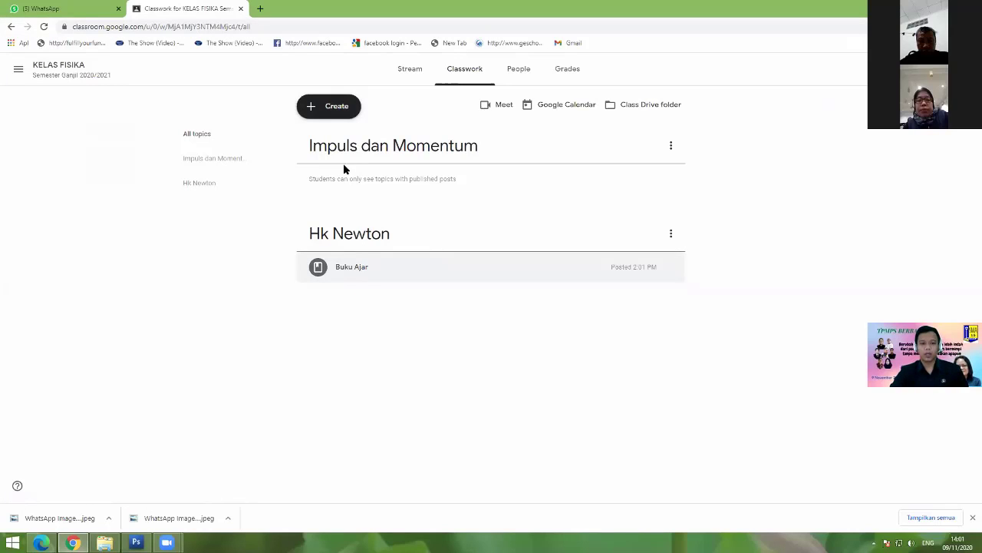
left_click(333, 112)
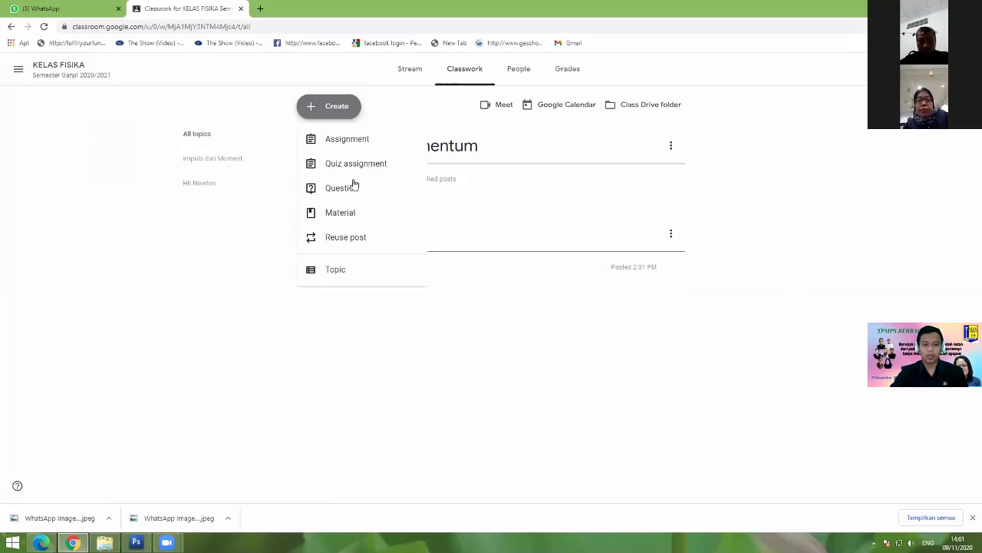
Step: Start a new material titled 'Presentasi Hk. Newton' with the description 'Bahan Ajar'
left_click(350, 212)
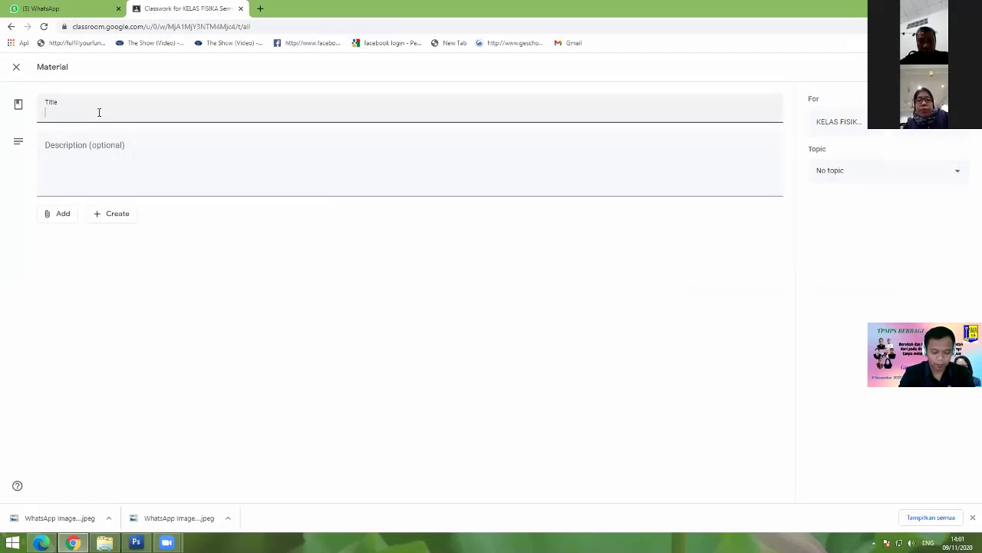
type("Presentasi Hk. Newton")
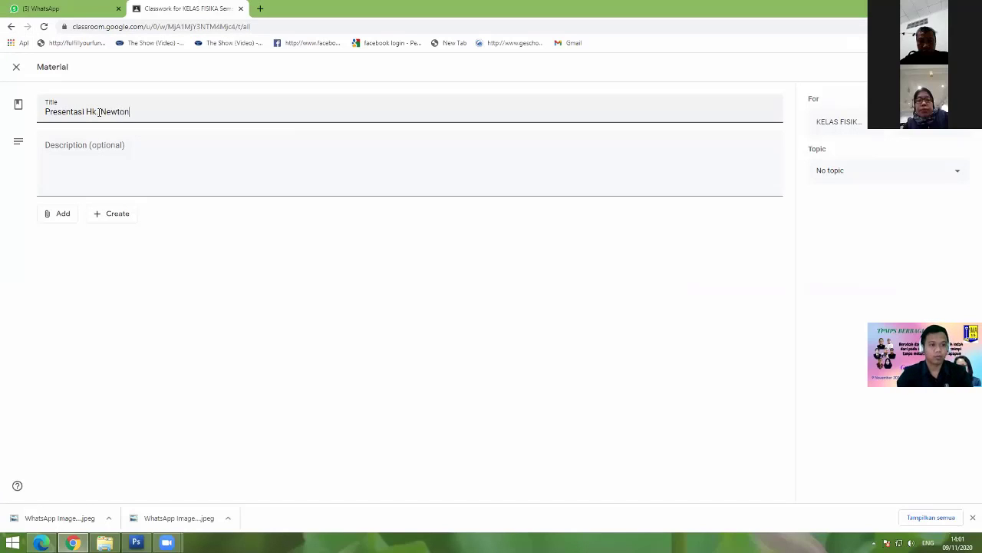
left_click(90, 161)
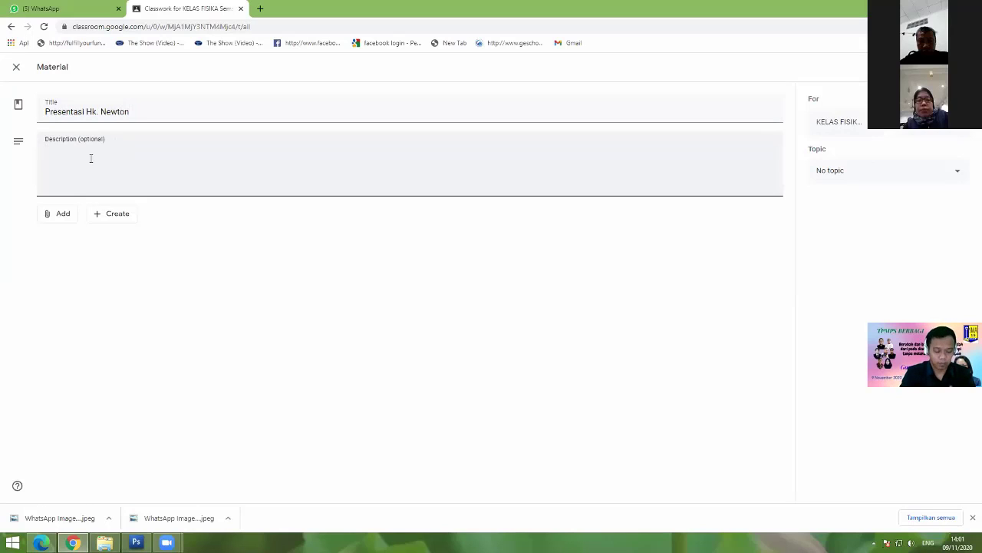
type("Bahan JA")
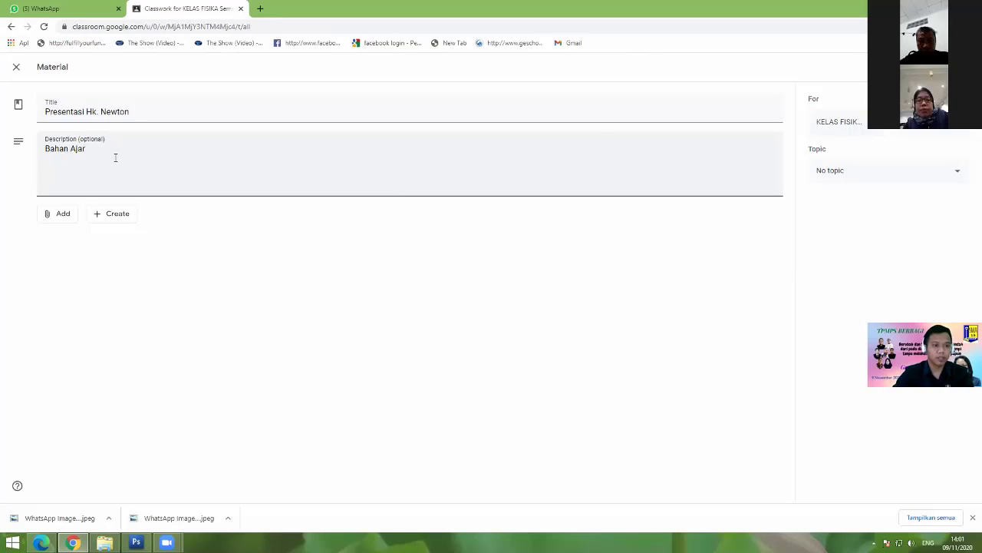
left_click(59, 215)
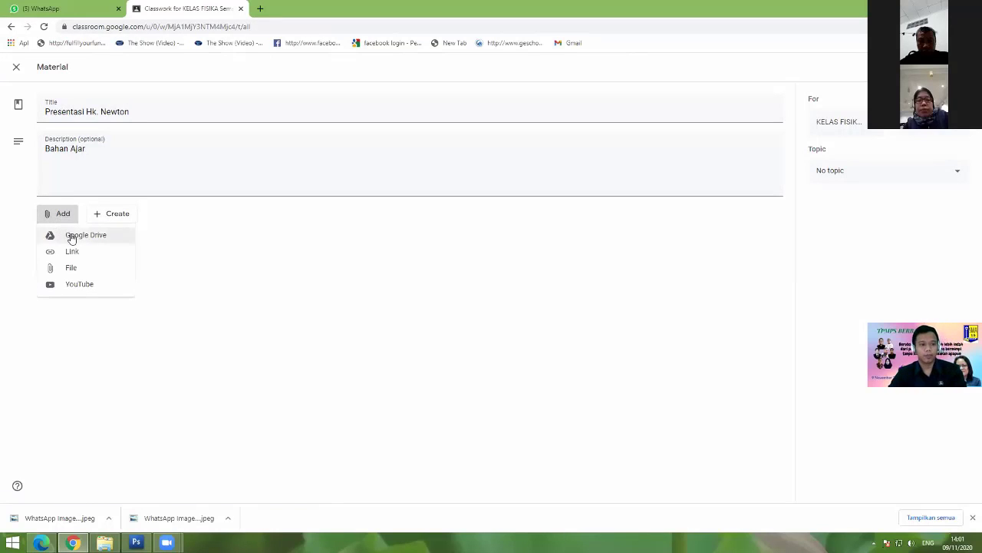
Step: Attach hukum_newton.ppt from Downloads, filtered to *.PPT files, to the material
left_click(83, 274)
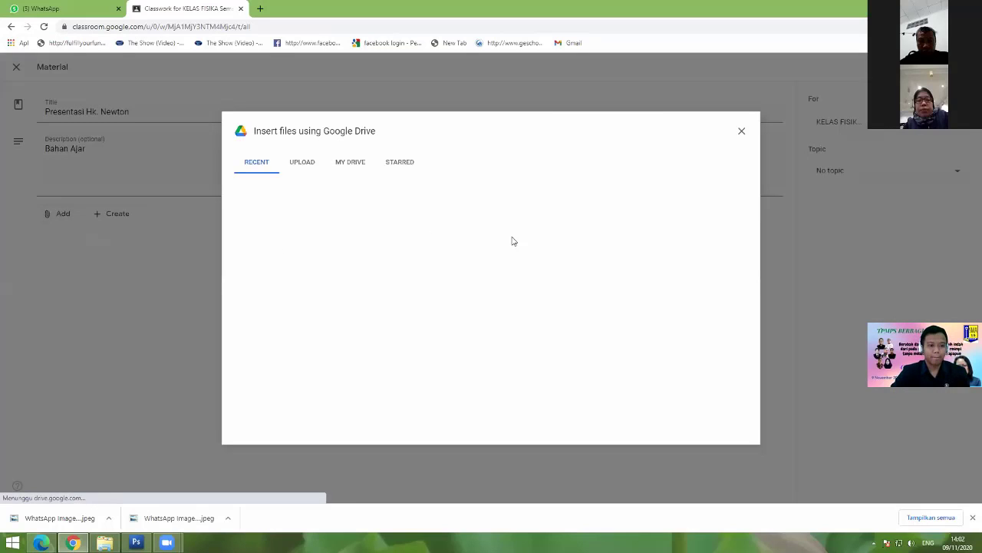
left_click(484, 341)
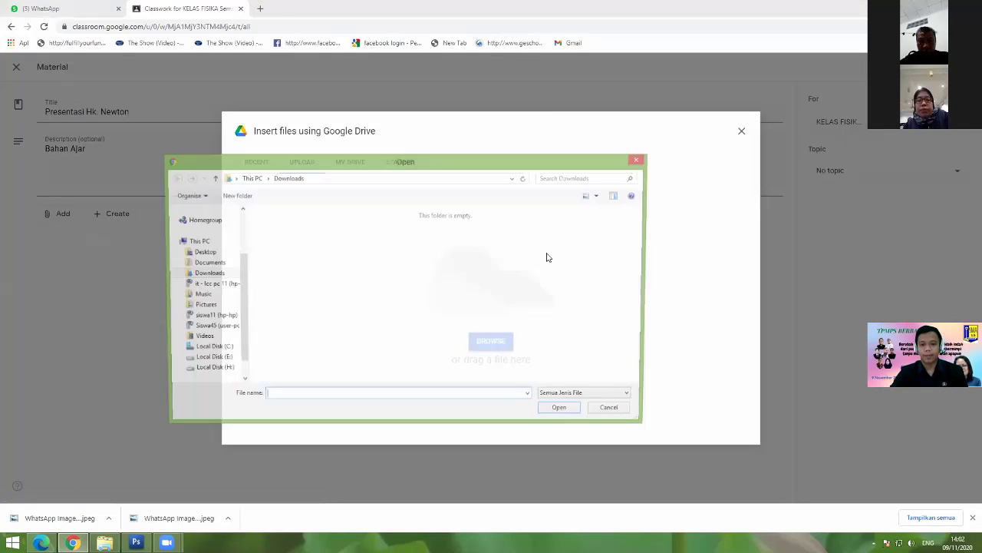
left_click(568, 177)
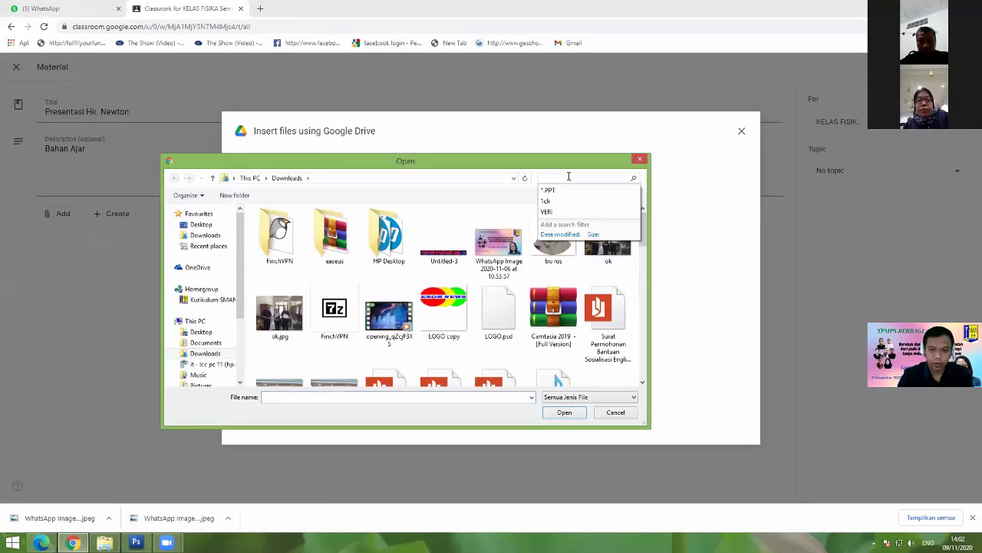
left_click(560, 190)
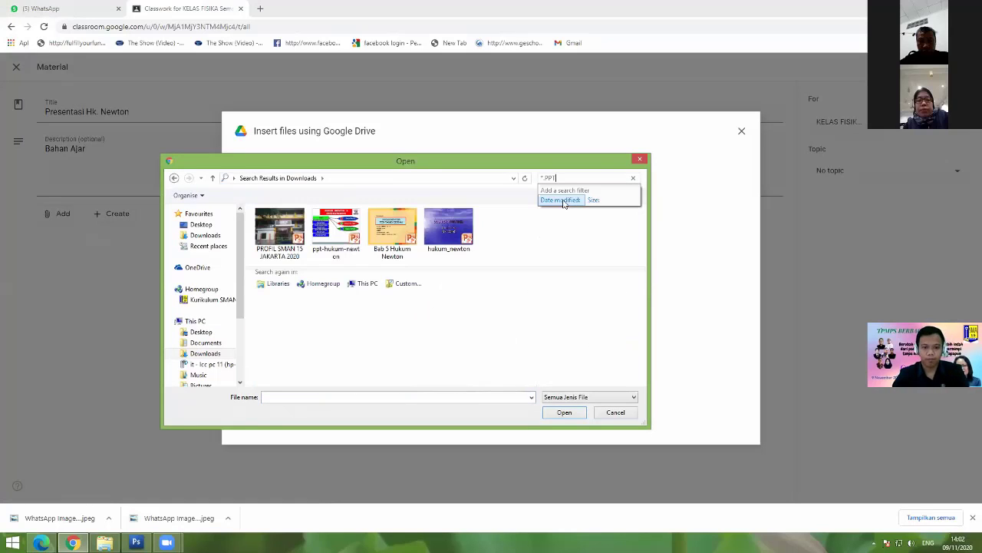
double_click(447, 240)
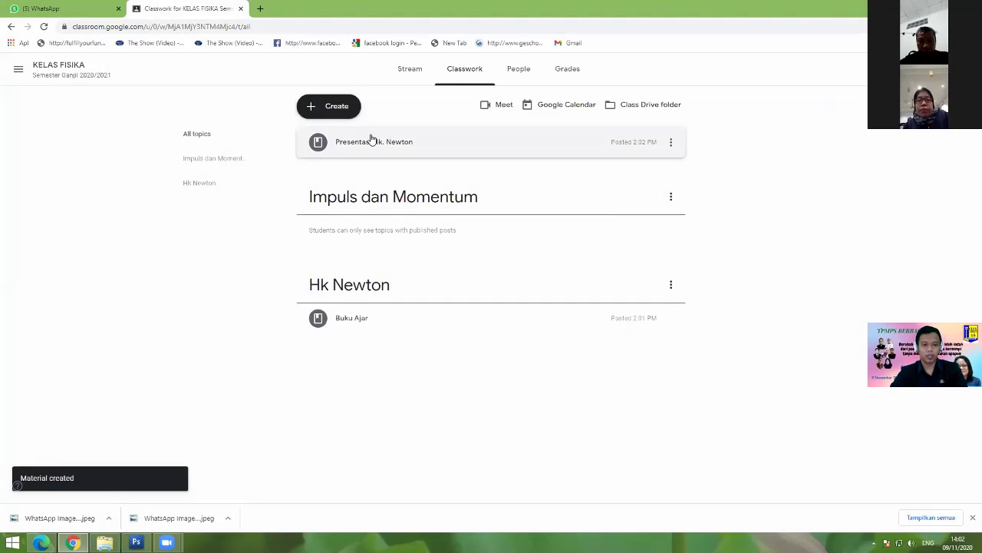
Step: Move the Presentasi Hk. Newton post under the Hk Newton topic heading
left_click_drag(371, 139, 373, 300)
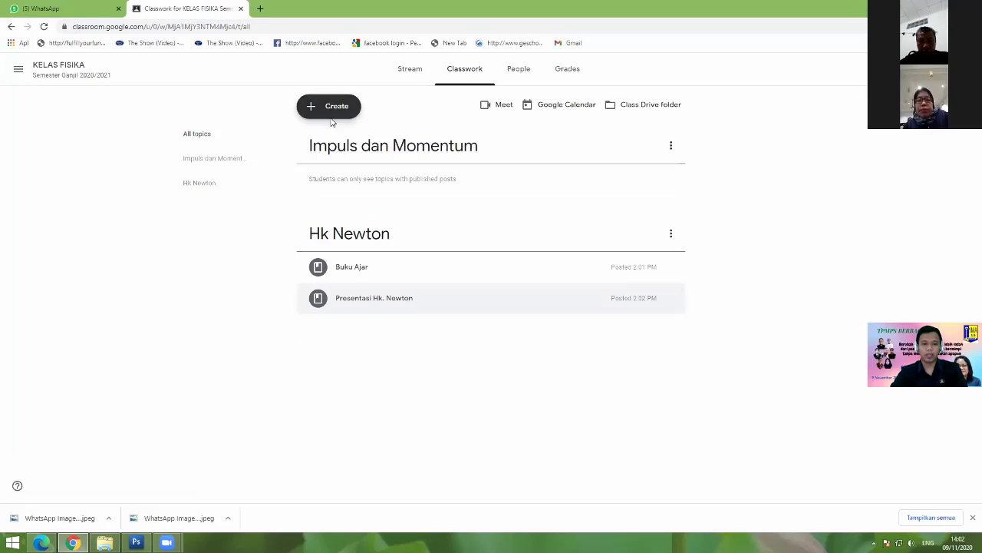
left_click(331, 108)
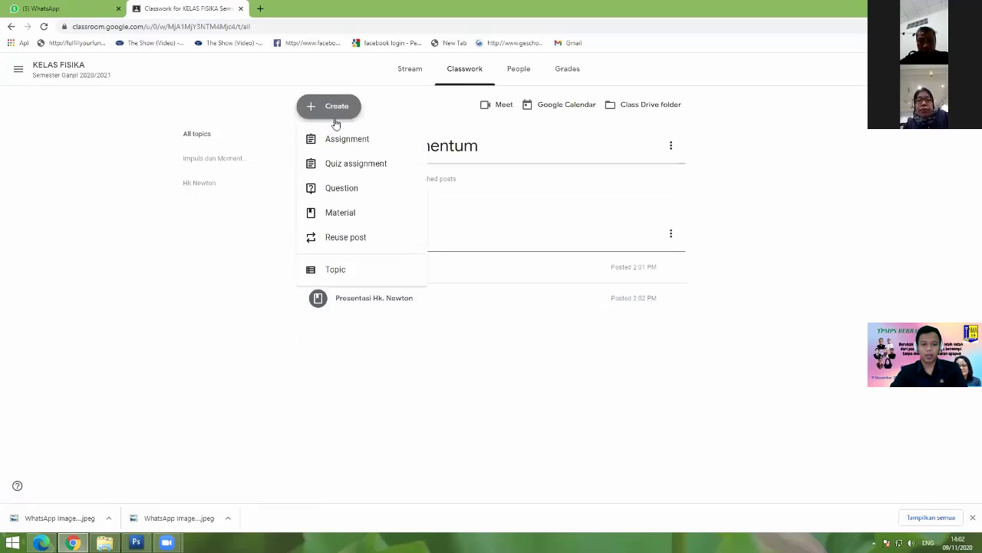
Step: Start a new material titled 'Video pembelajaran Hk. Newton' with the description 'Video'
left_click(347, 215)
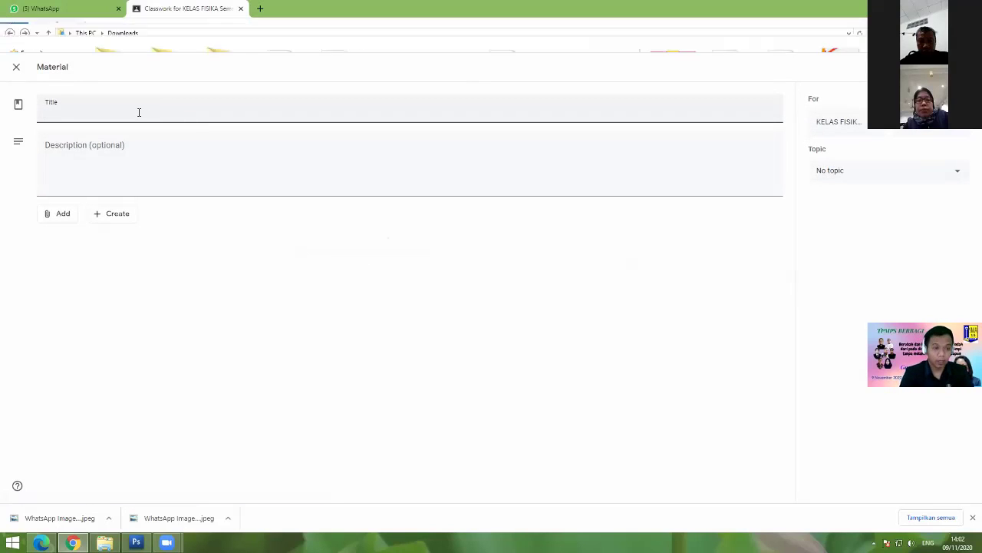
type("Video")
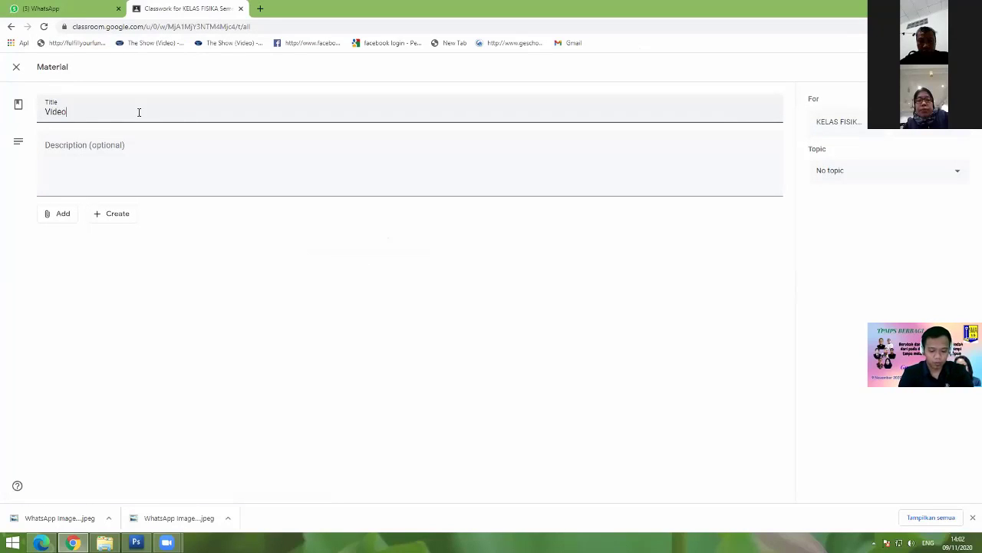
type(" pembelaja")
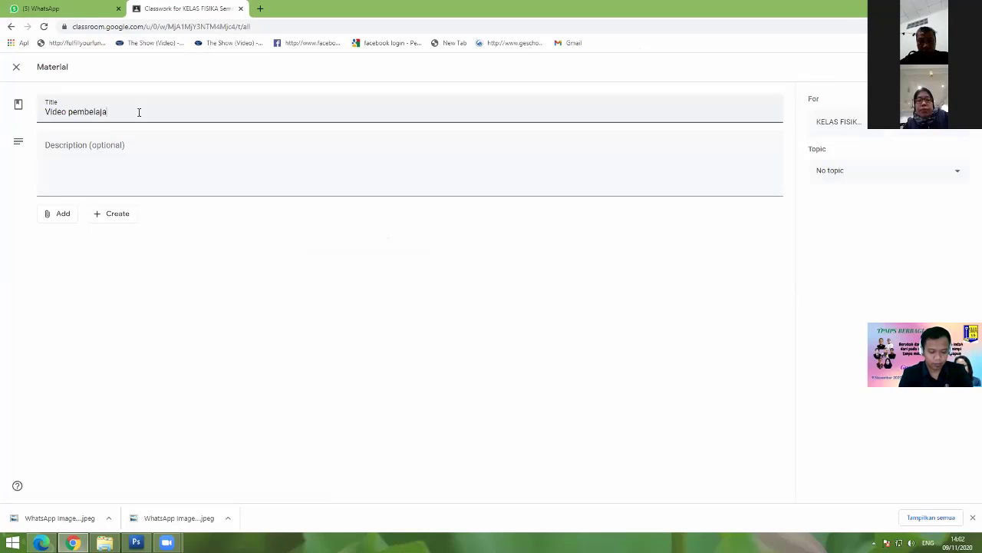
type("ran Hk.")
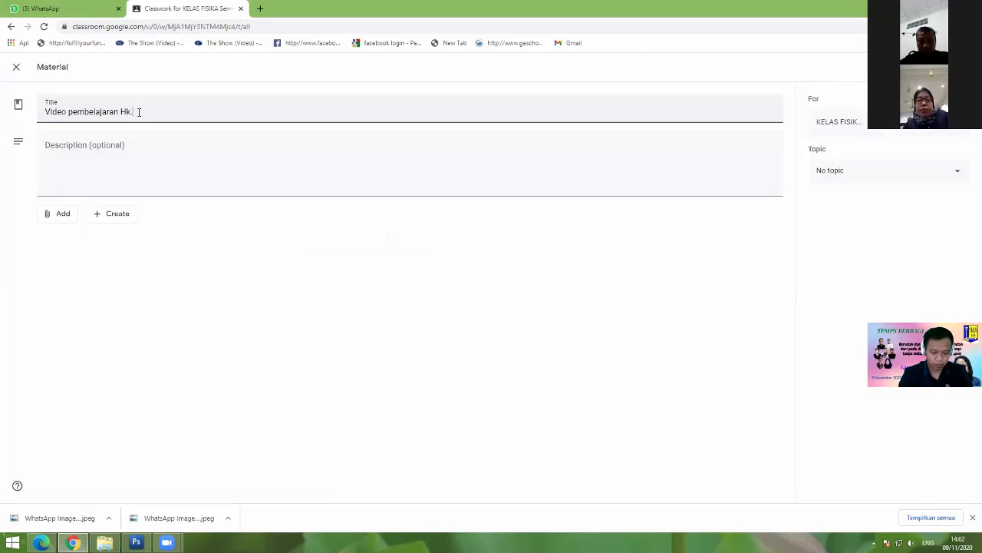
type(" Newton")
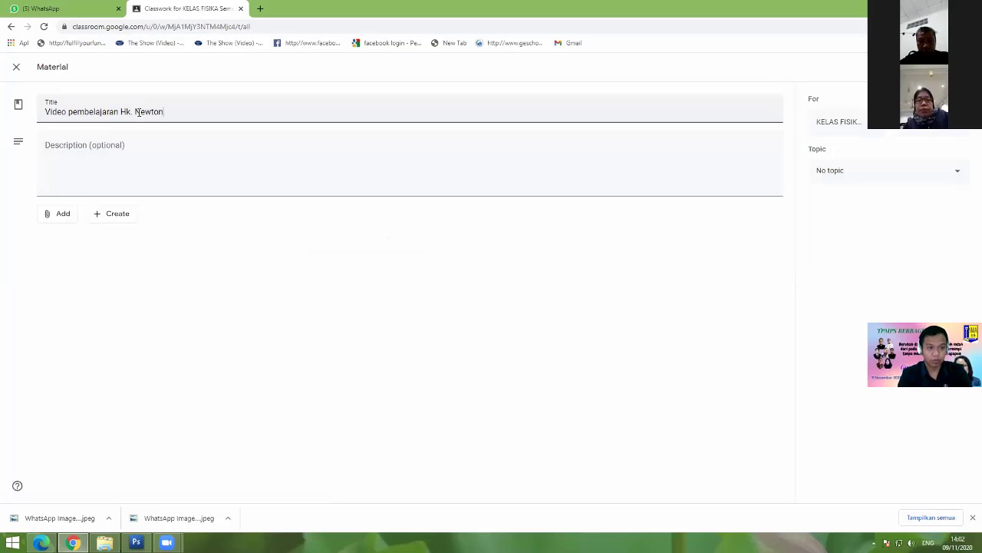
left_click(80, 150)
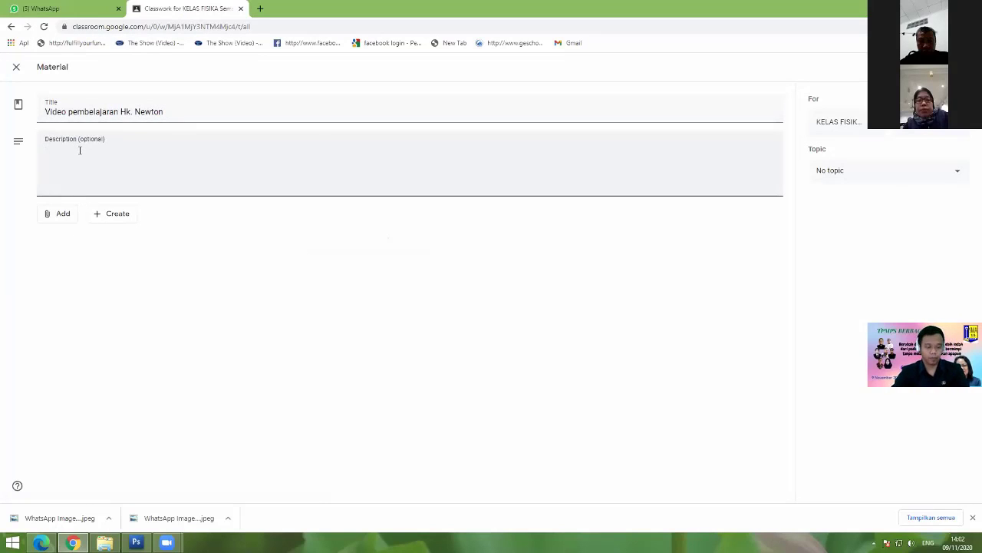
type("Video")
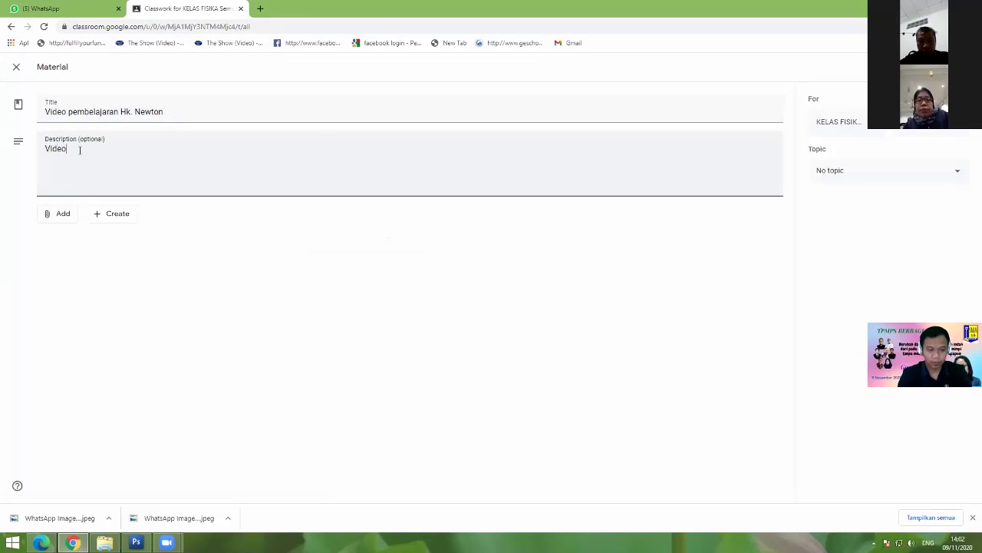
left_click(50, 216)
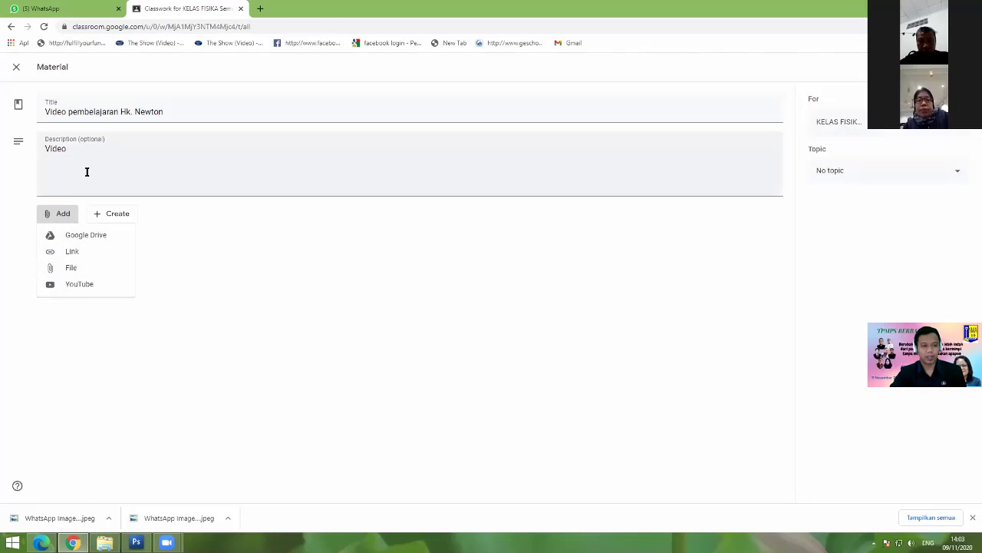
Step: Attach the first YouTube search result for 'hukum newton' to the material
left_click(202, 253)
left_click(55, 216)
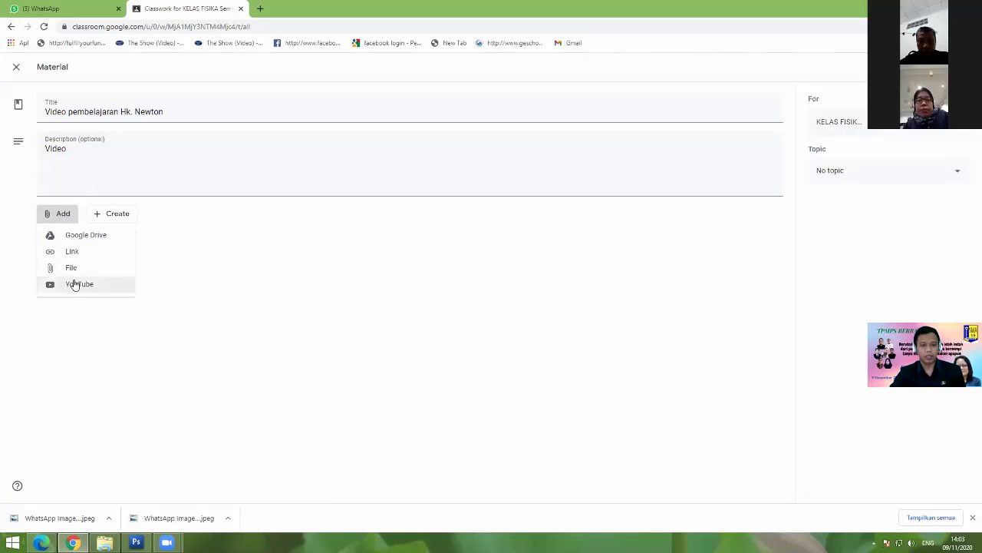
left_click(74, 283)
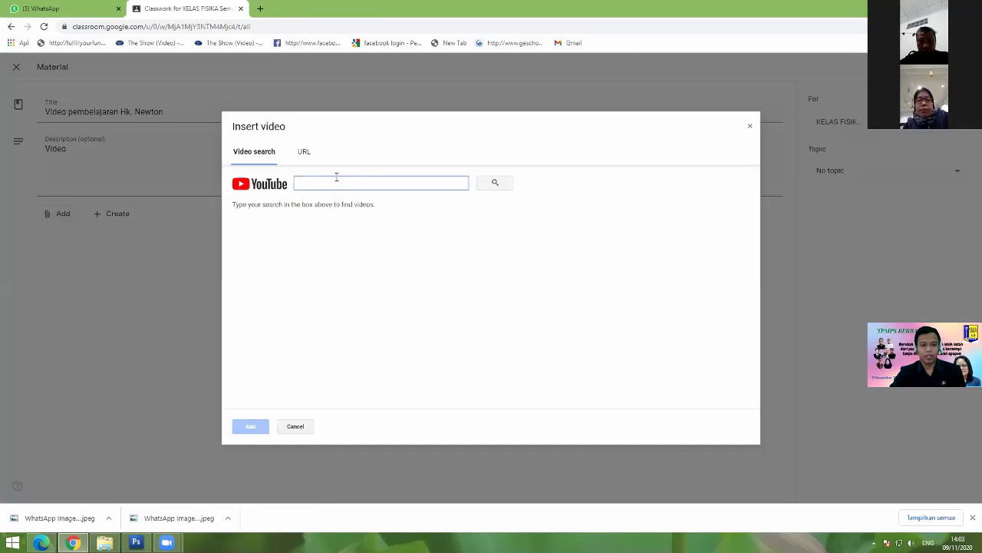
type("huk")
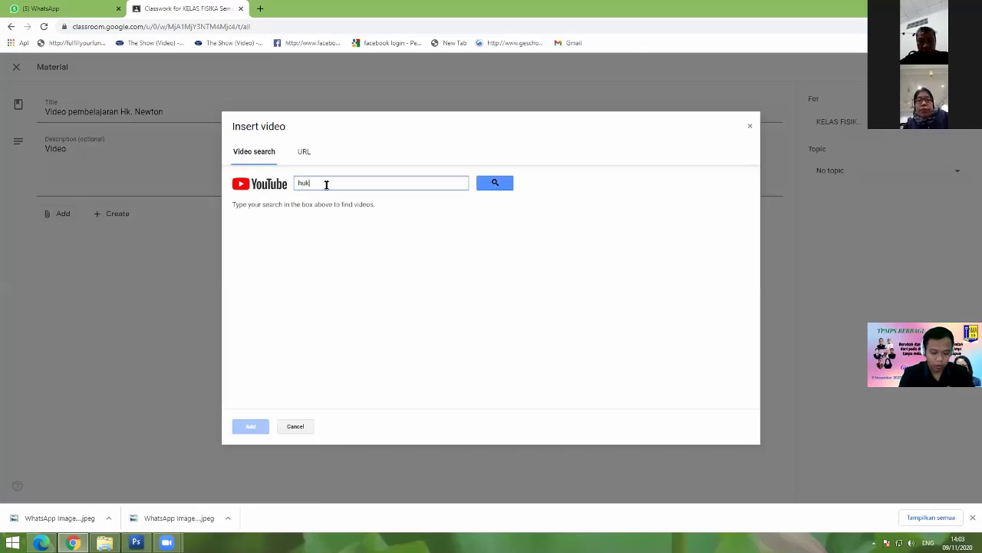
type("um n")
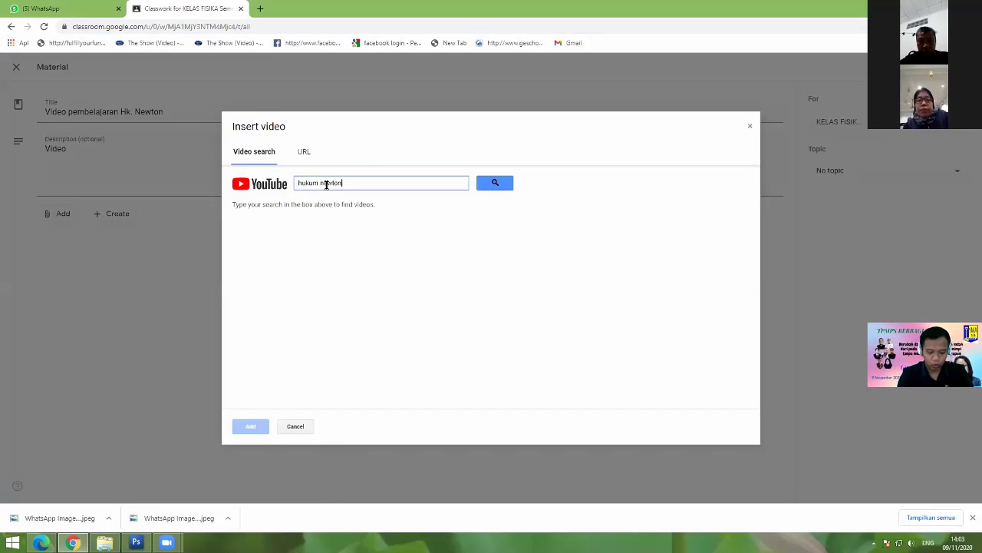
type("ewton")
key("Return")
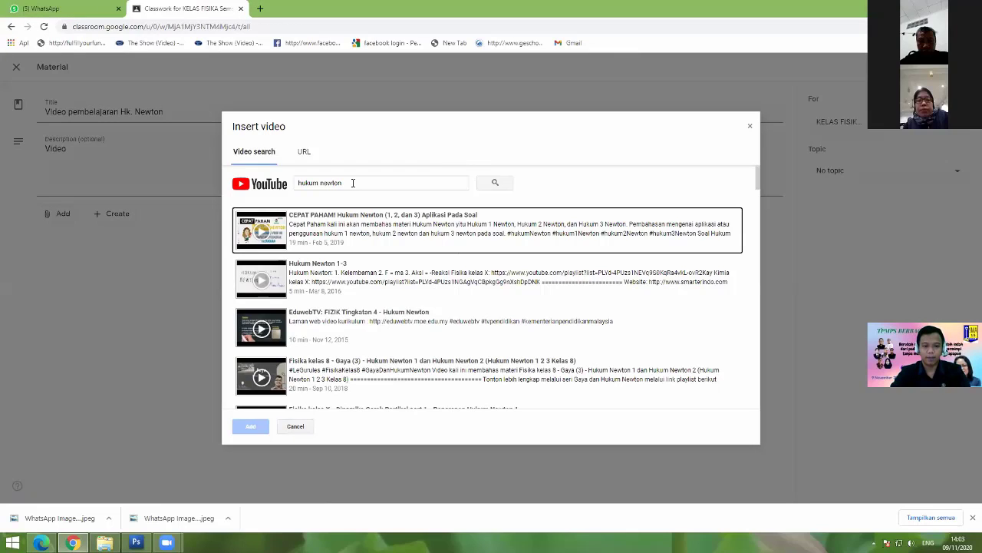
left_click(375, 225)
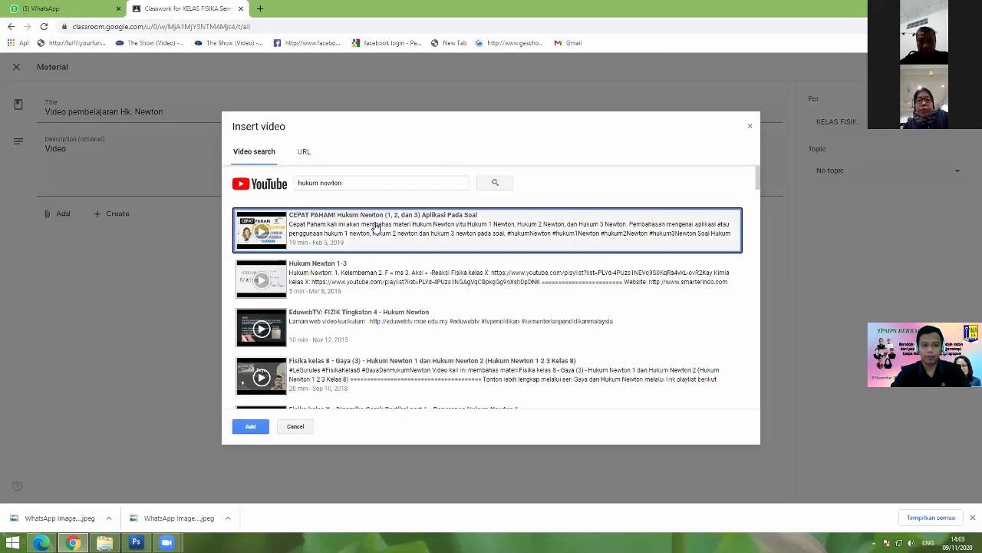
left_click(256, 428)
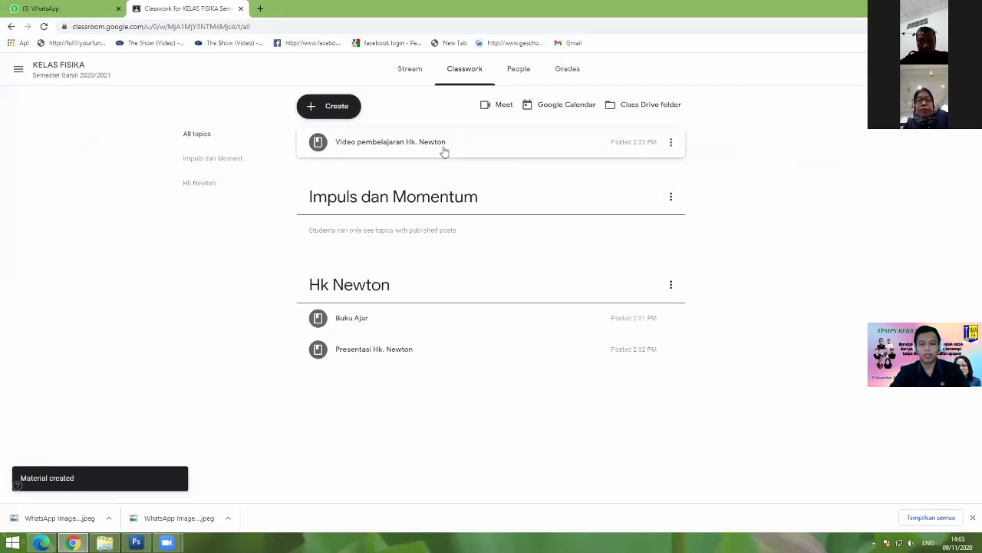
Step: Move Video pembelajaran Hk. Newton into the Hk Newton topic, then switch to the second account's browser
left_click_drag(444, 149, 439, 330)
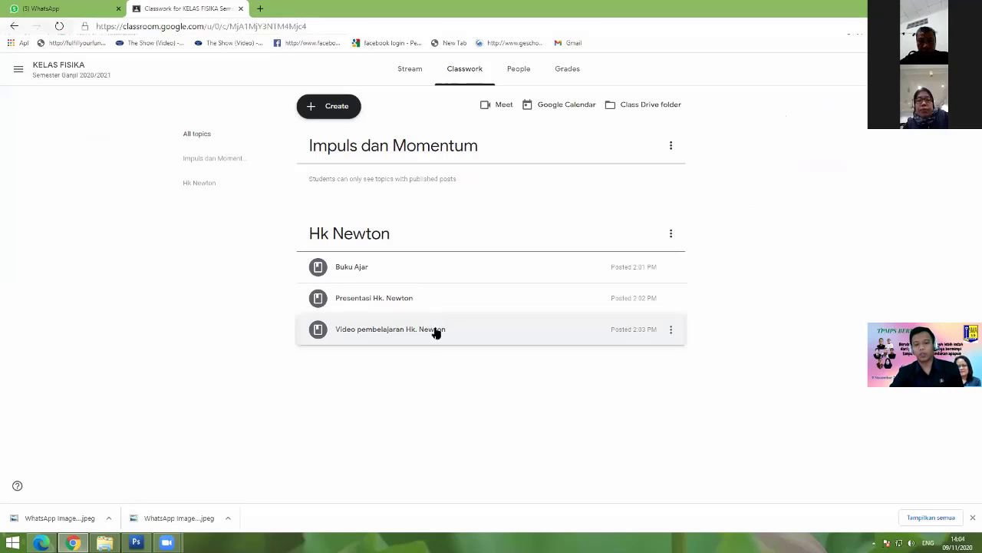
left_click(328, 108)
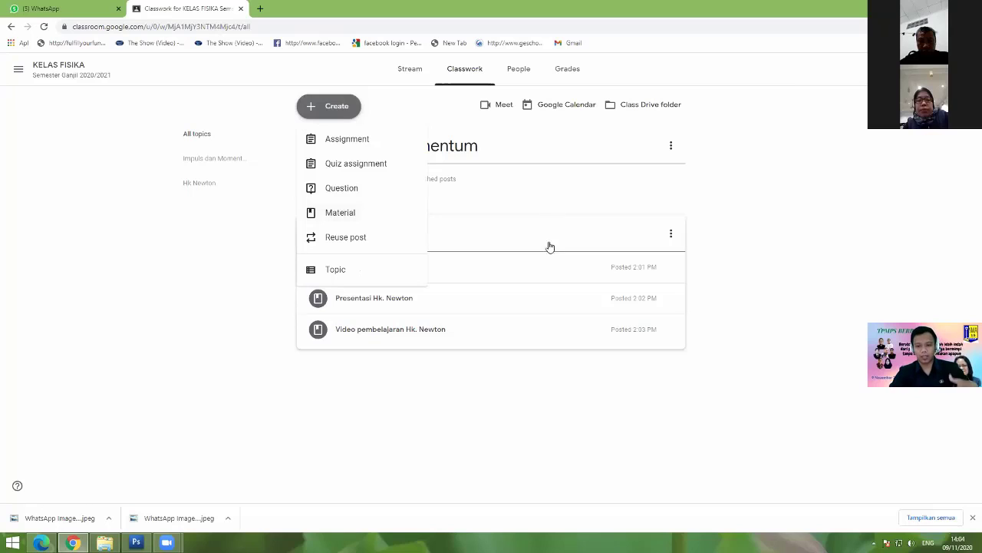
left_click(550, 363)
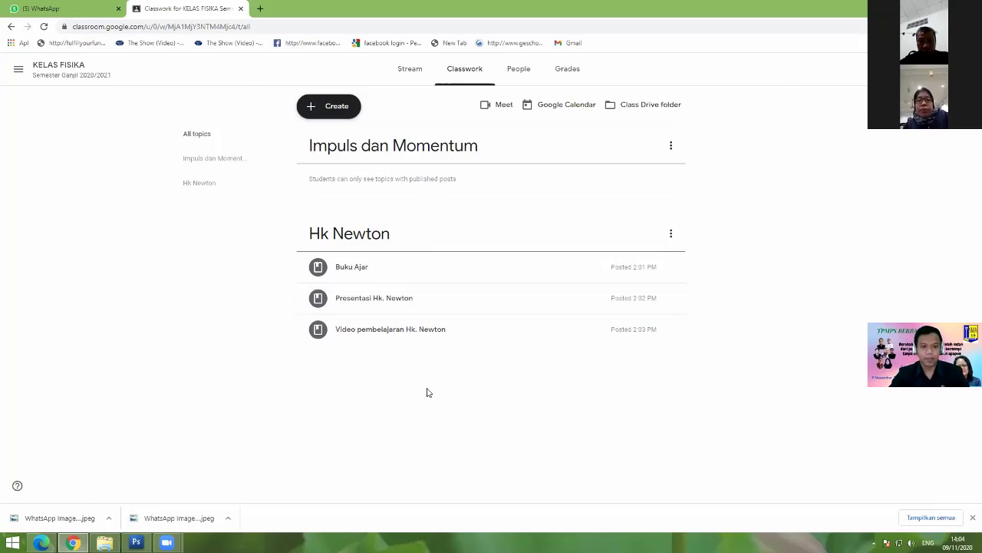
key("alt+Tab")
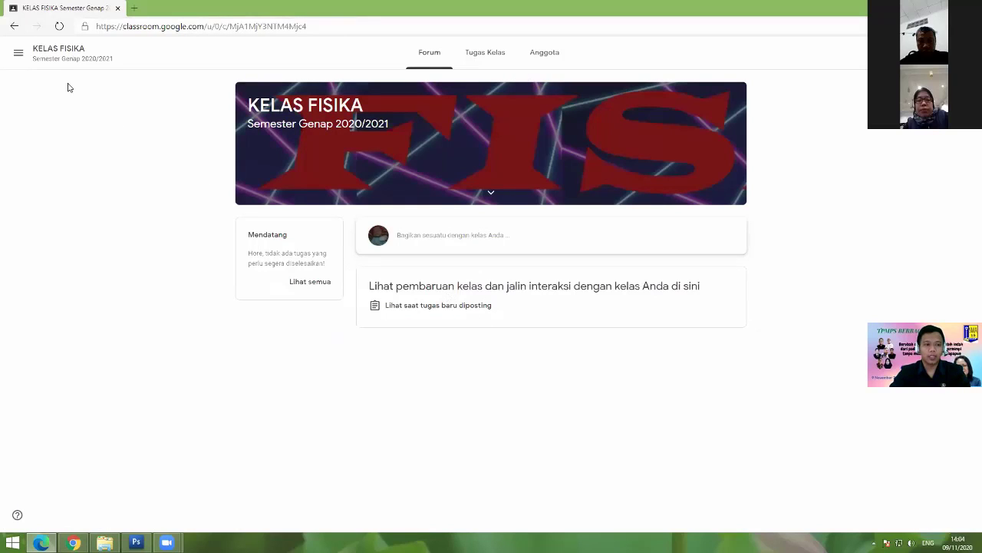
Step: Reload and return to the class list, then start joining a class by code
left_click(60, 26)
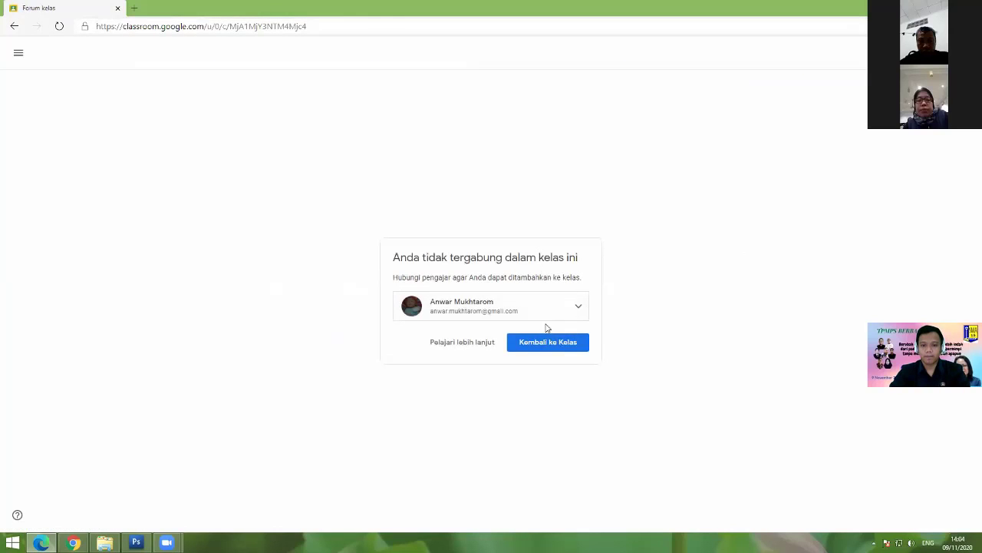
left_click(547, 343)
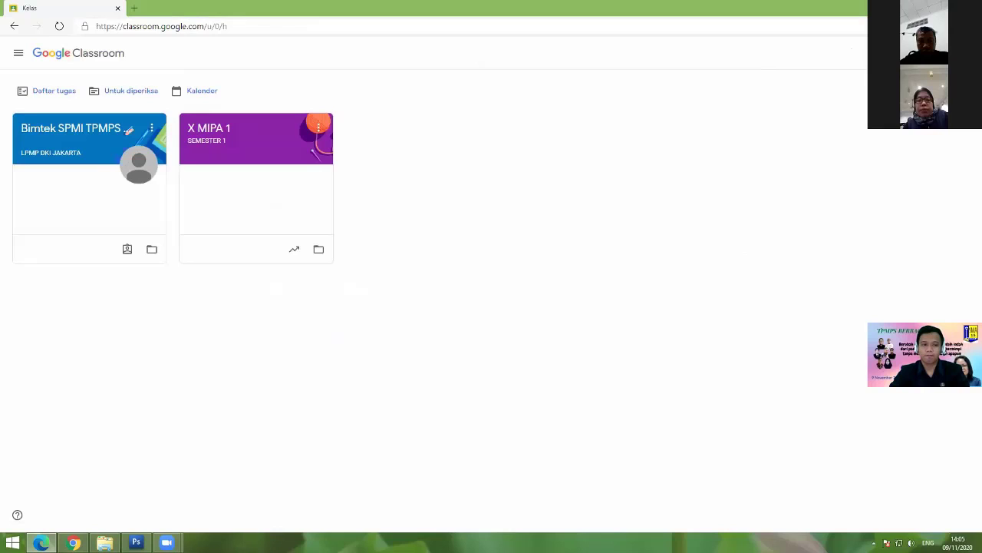
left_click(883, 53)
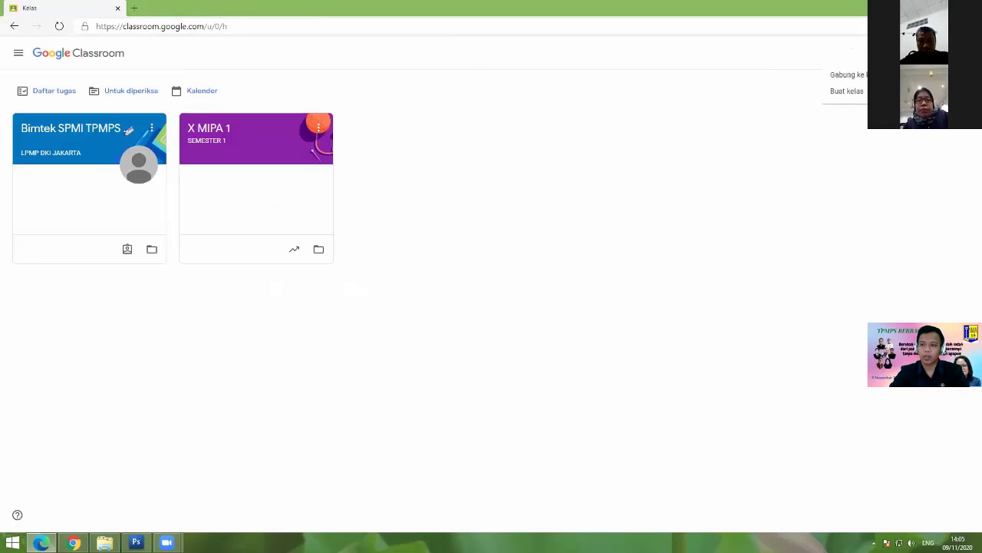
left_click(864, 74)
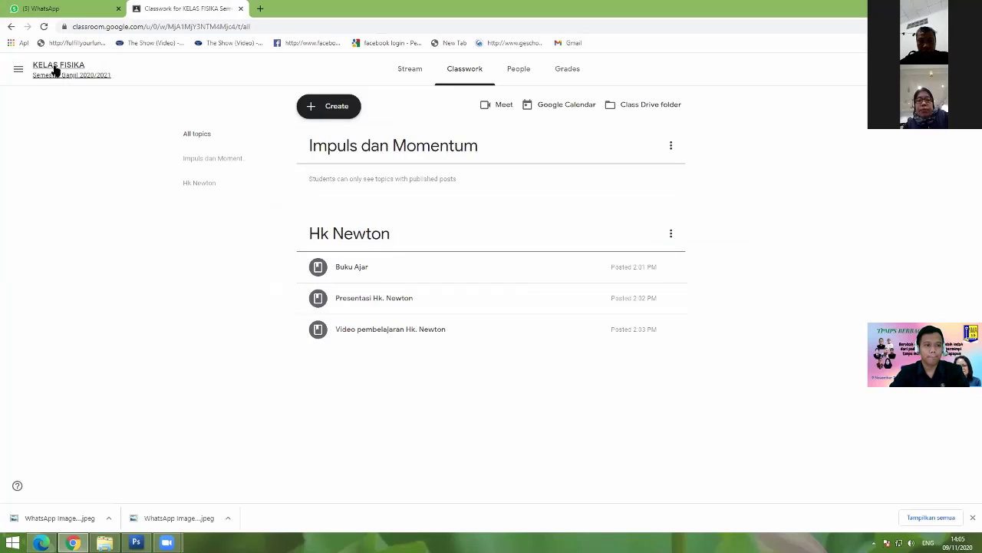
Step: Copy the KELAS FISIKA class code from the teacher's class stream
left_click(57, 69)
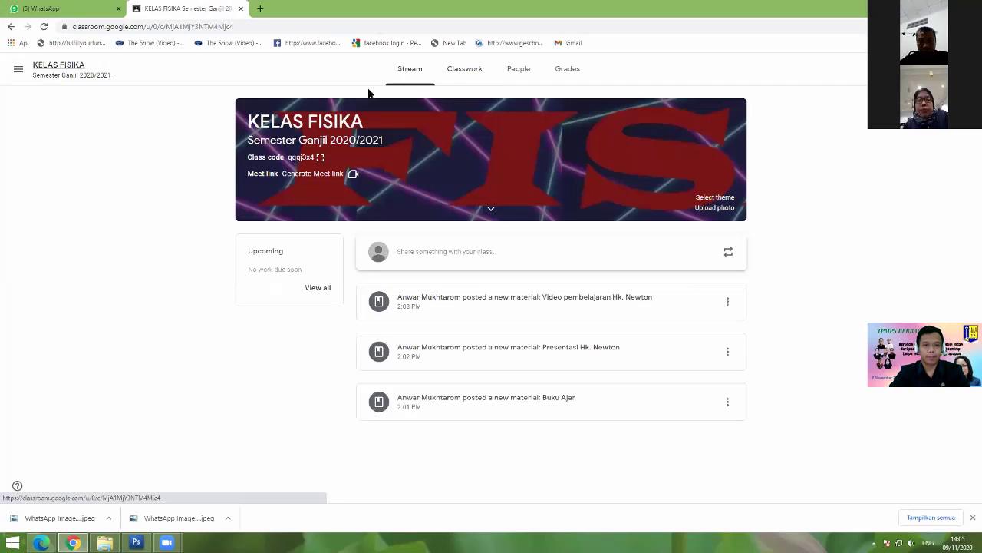
left_click(320, 156)
left_click_drag(607, 274, 384, 280)
right_click(393, 281)
left_click(406, 286)
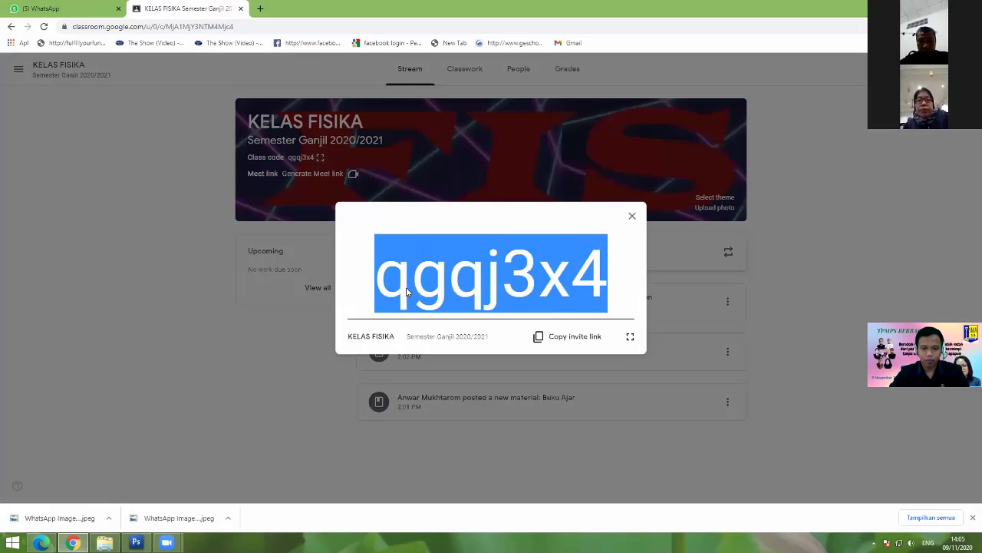
Step: Paste the class code into the join field and submit it
key("alt+Tab")
left_click(387, 213)
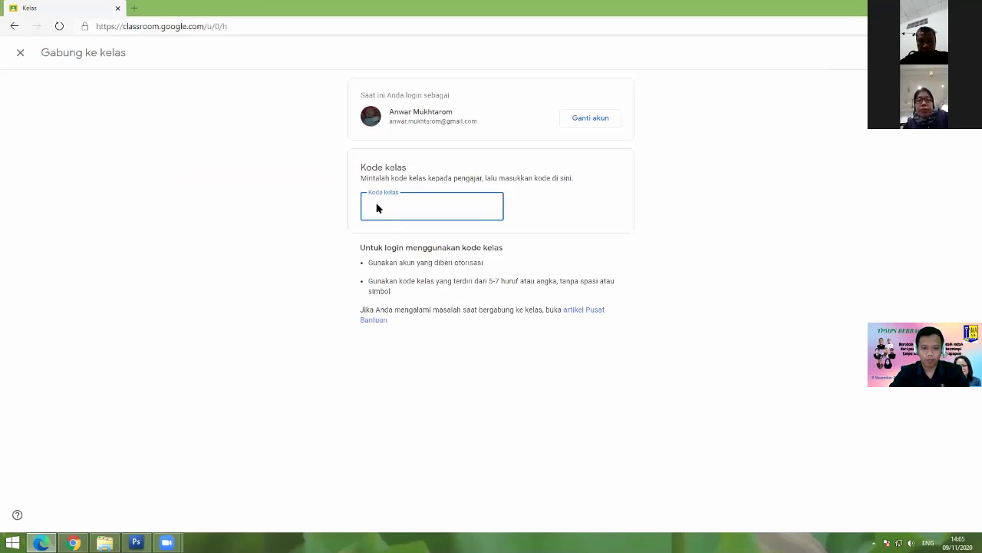
right_click(377, 208)
left_click(416, 285)
key("Return")
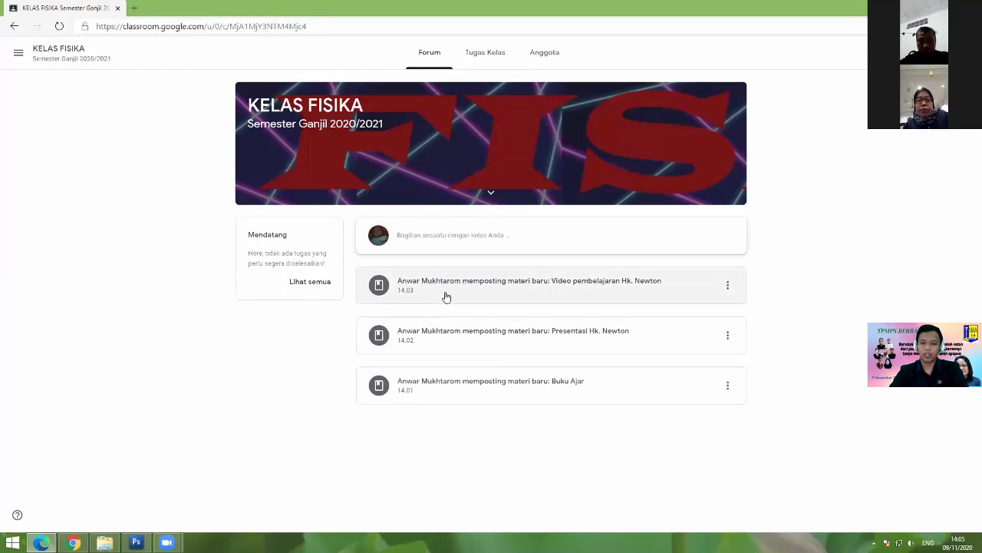
Step: Open Video pembelajaran Hk. Newton, play its YouTube video briefly, then pause and close the viewer
left_click(494, 289)
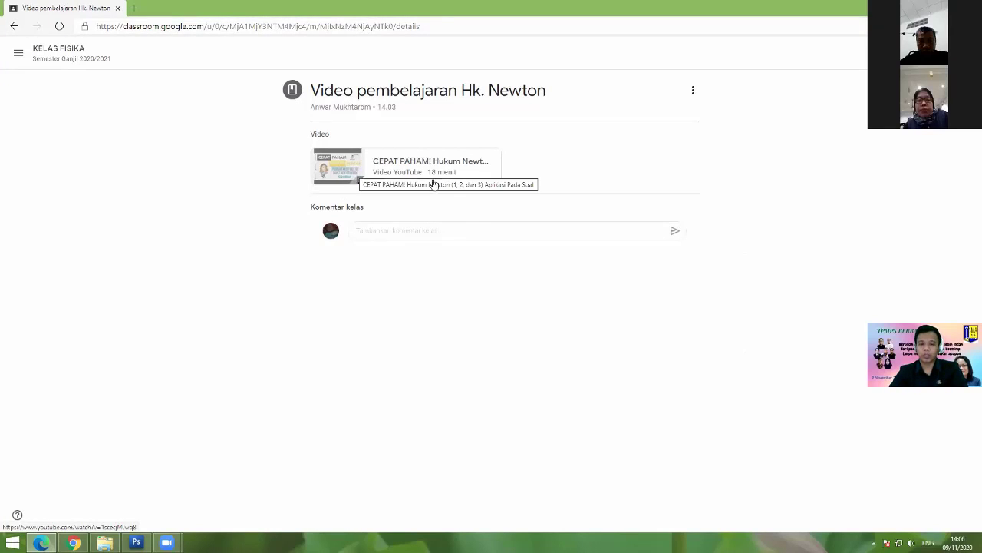
left_click(351, 171)
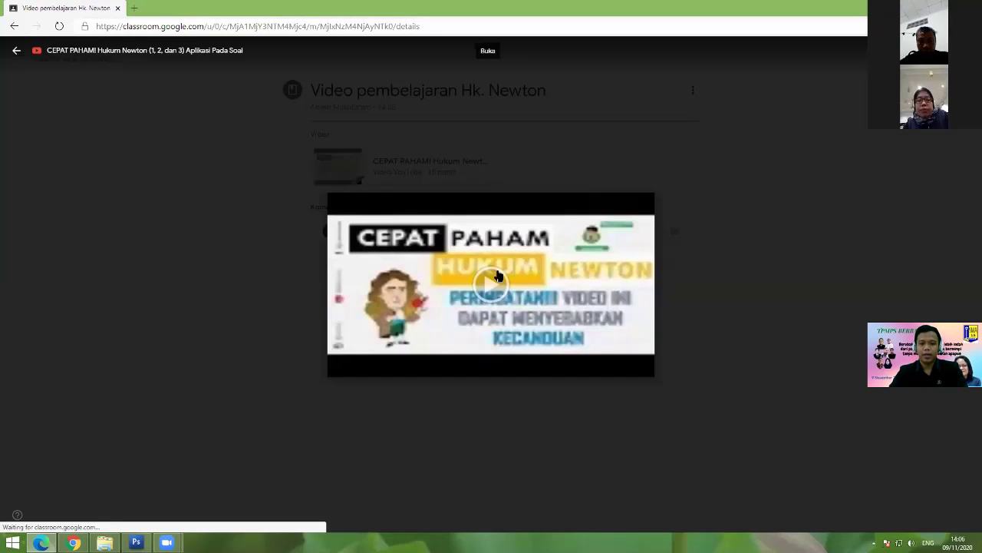
left_click(496, 281)
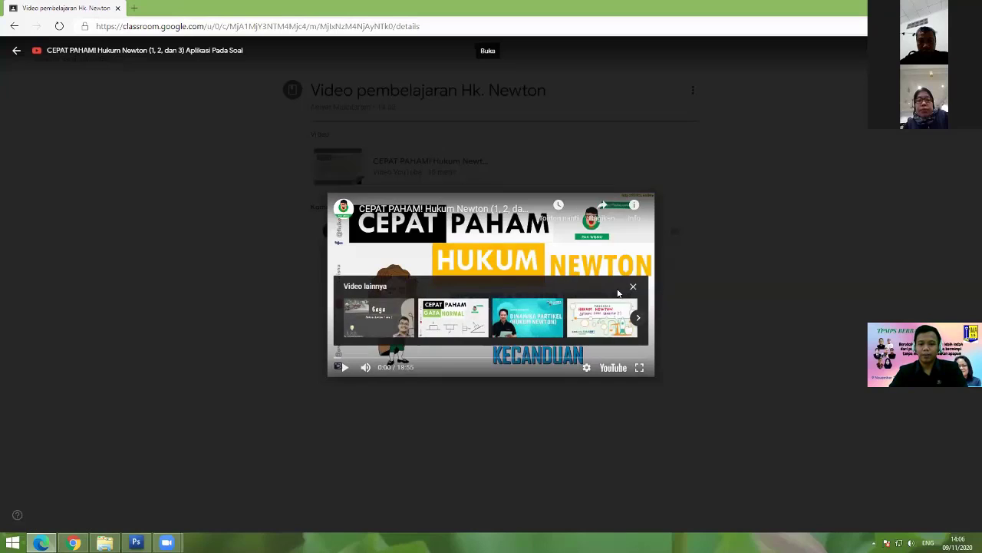
left_click(423, 305)
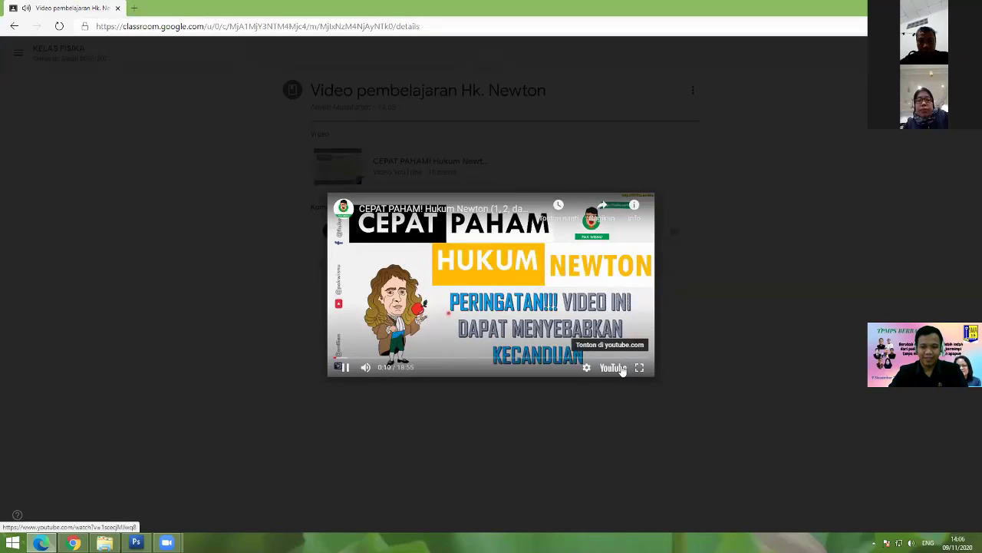
left_click(411, 338)
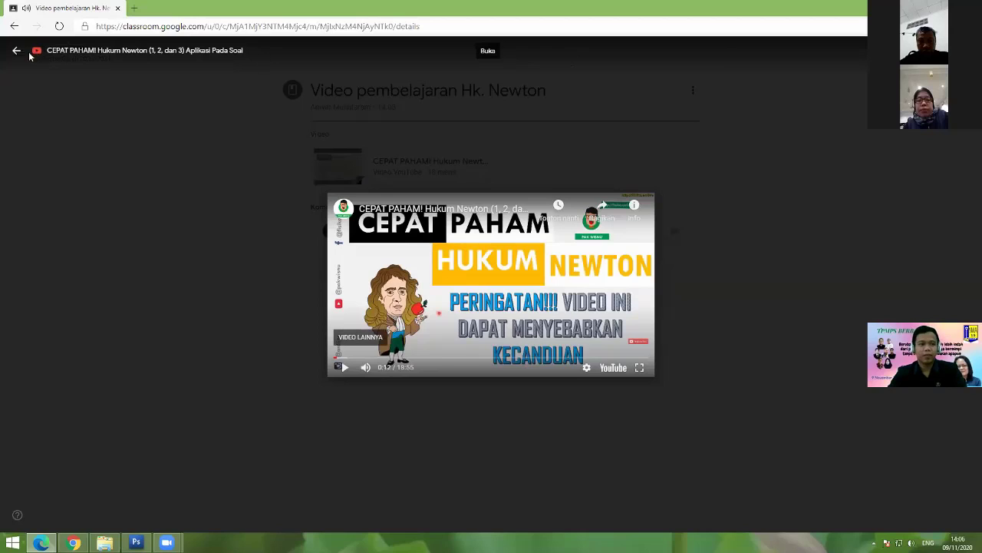
left_click(17, 52)
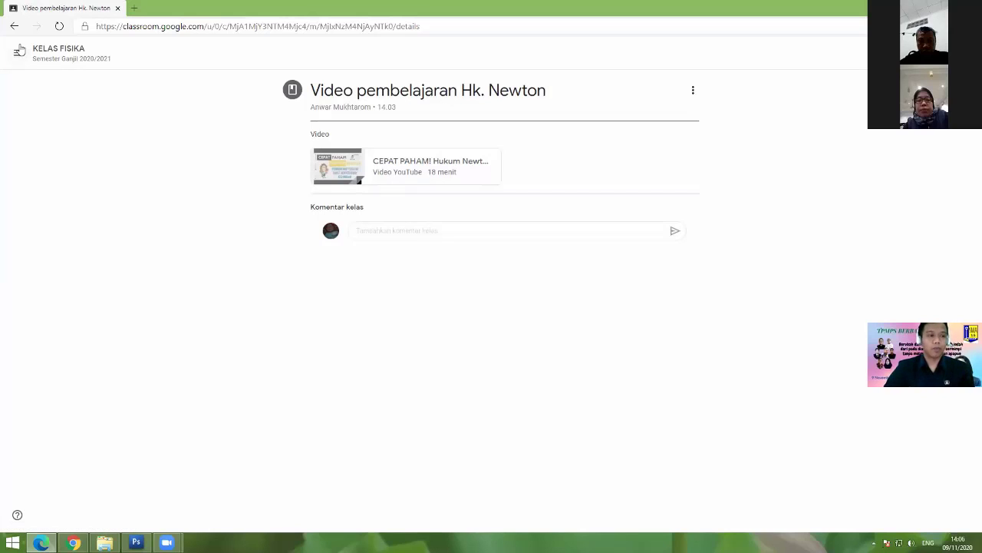
Step: View Presentasi Hk. Newton as the student, then close the teacher's class code and return to its stream
left_click(54, 50)
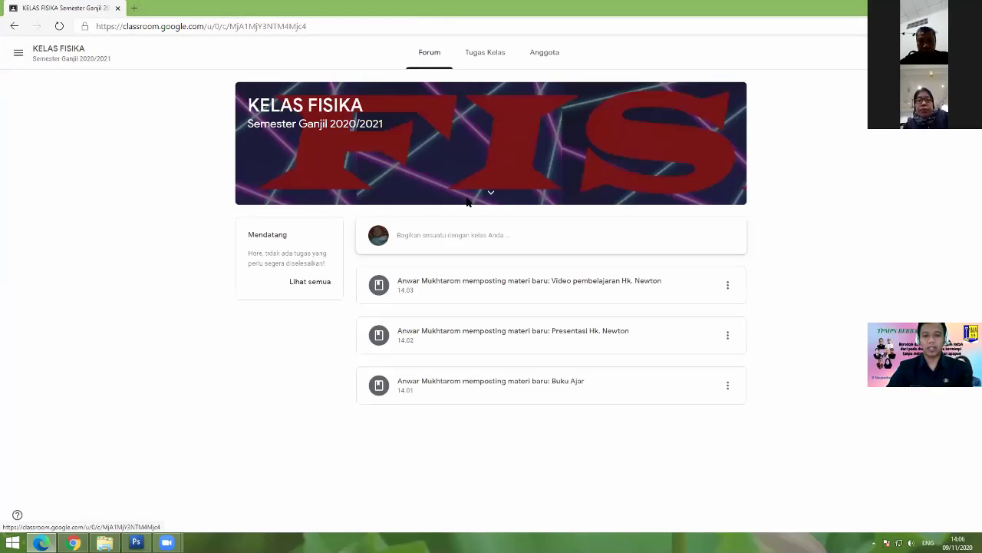
left_click(514, 342)
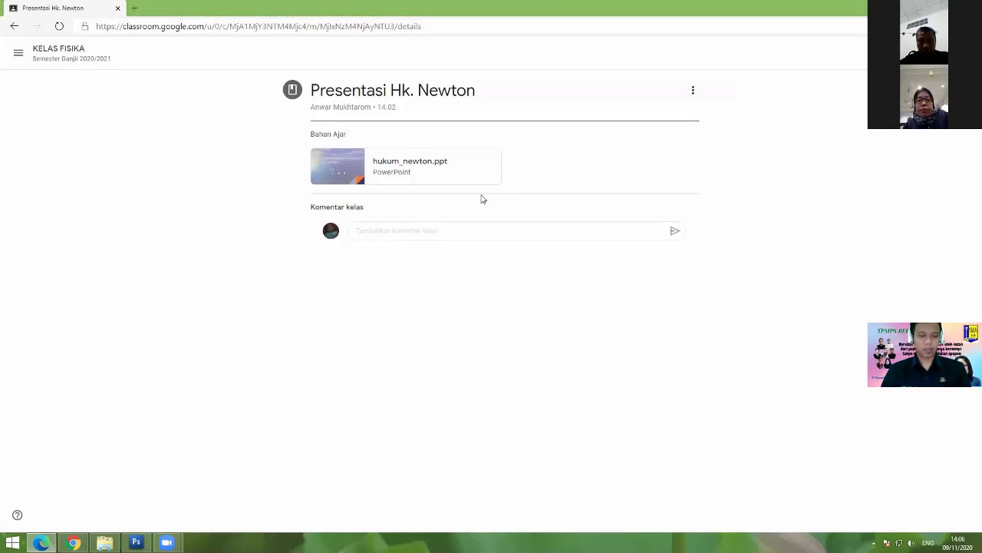
key("alt+Tab")
key("alt+Tab")
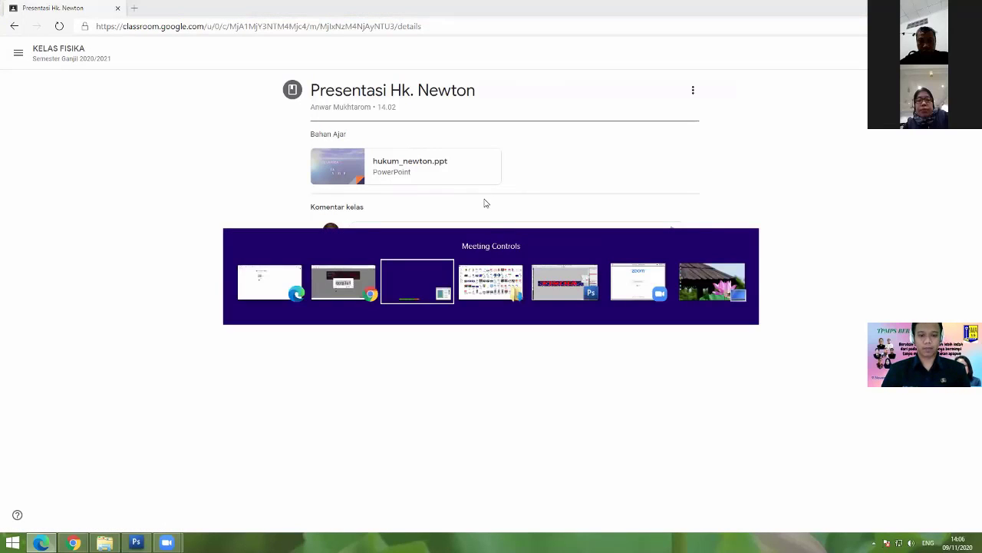
key("alt+Tab")
key("alt+Tab")
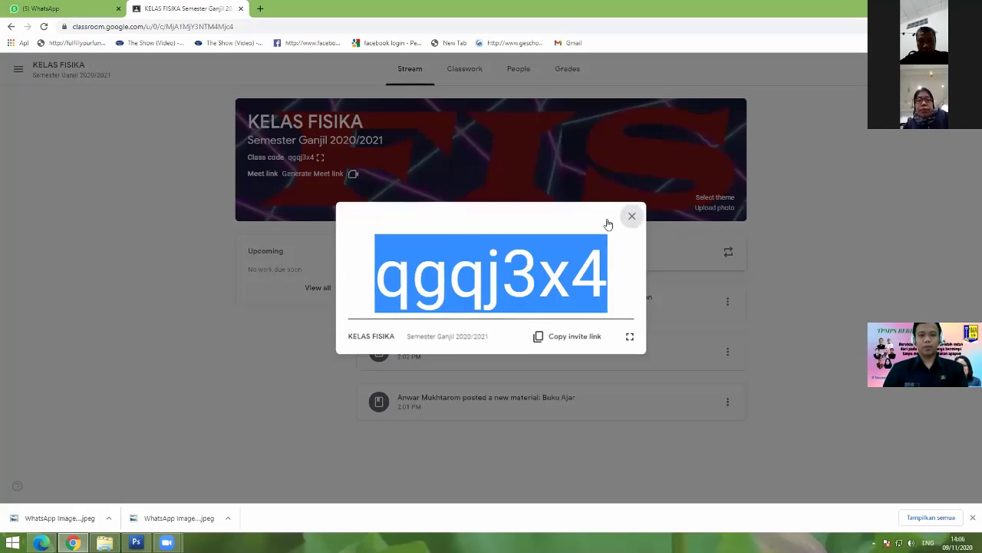
left_click(631, 216)
key("alt+Tab")
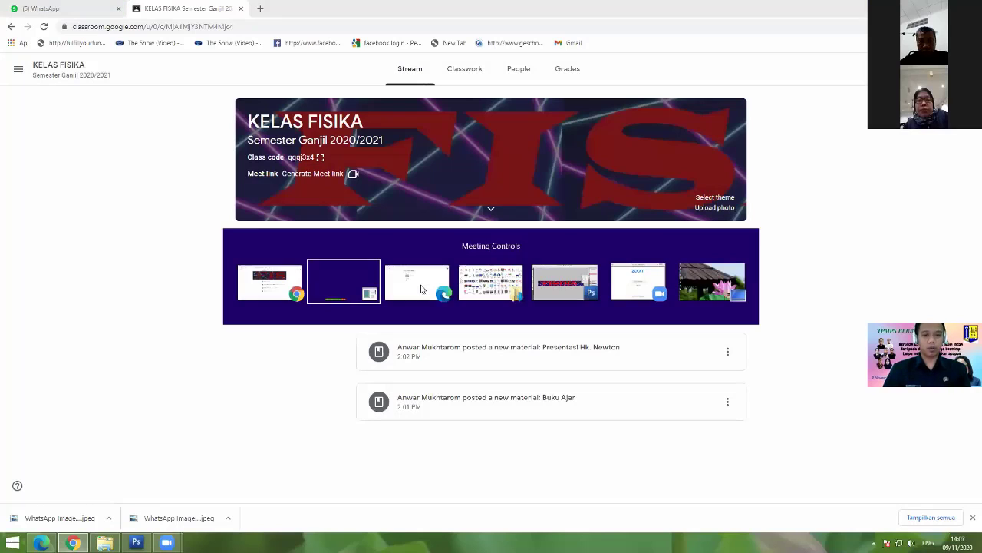
key("alt+Tab")
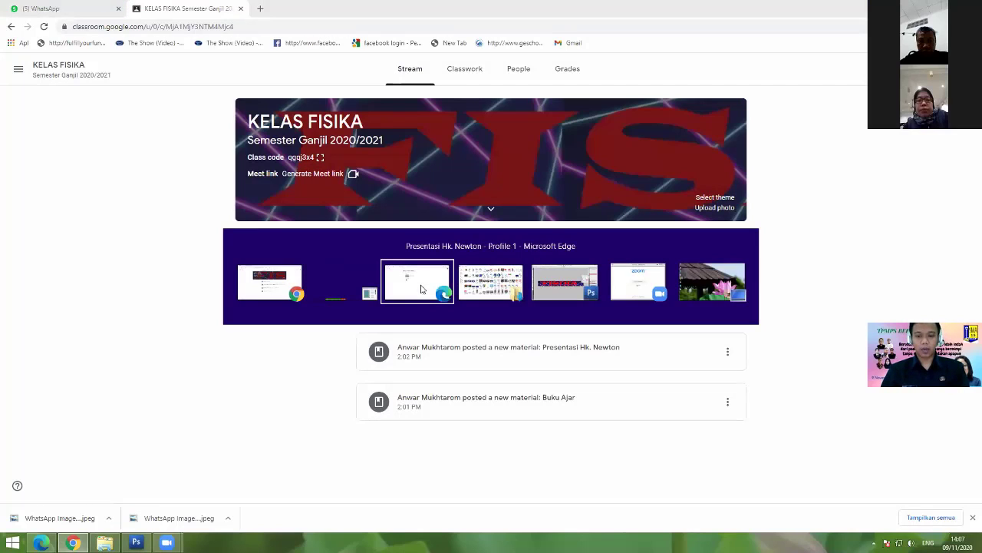
left_click(421, 290)
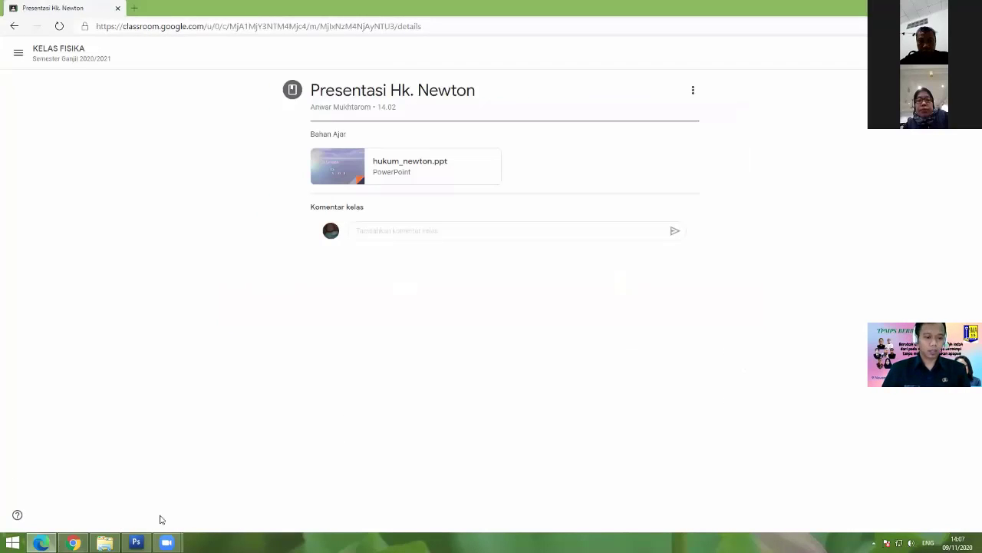
left_click(73, 543)
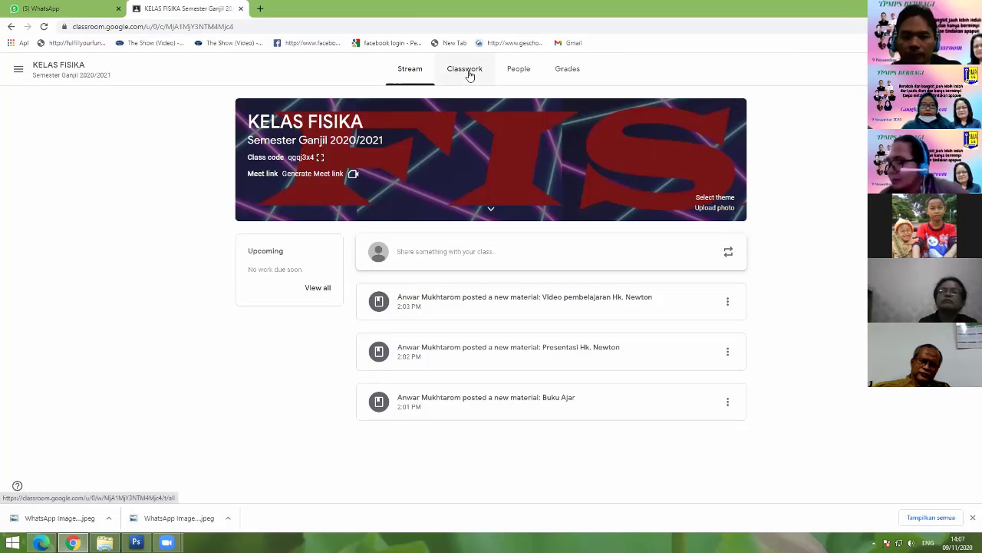
Step: Start a new quiz assignment from the Classwork page
left_click(468, 71)
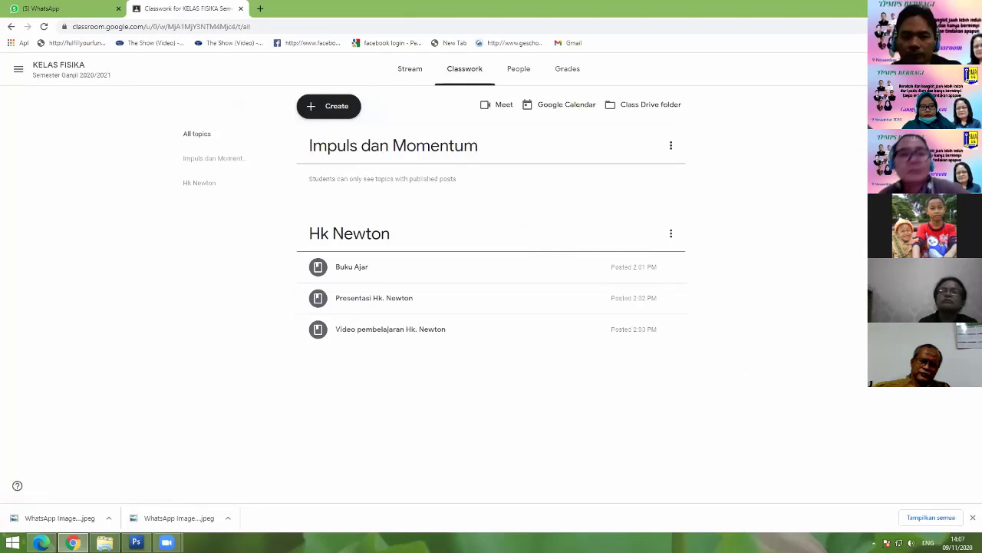
left_click(328, 109)
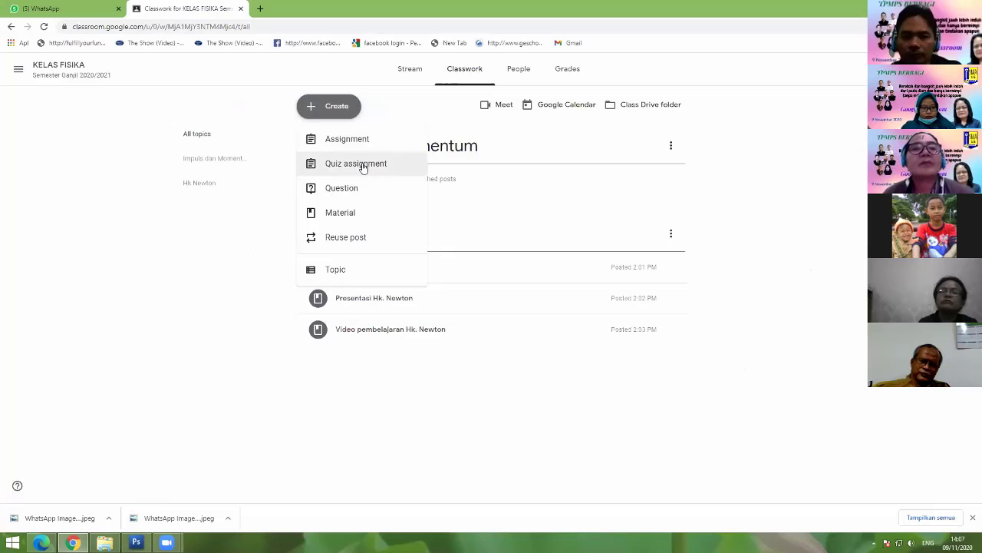
left_click(362, 165)
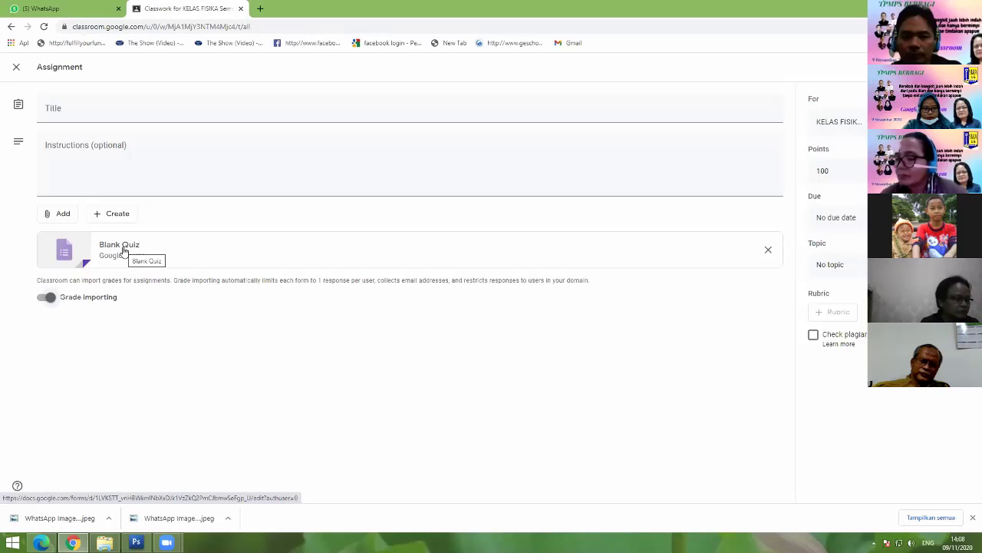
Step: Title the quiz Hk Newton with instructions 'Pilihlah jawaban yang paling benar'
left_click(75, 109)
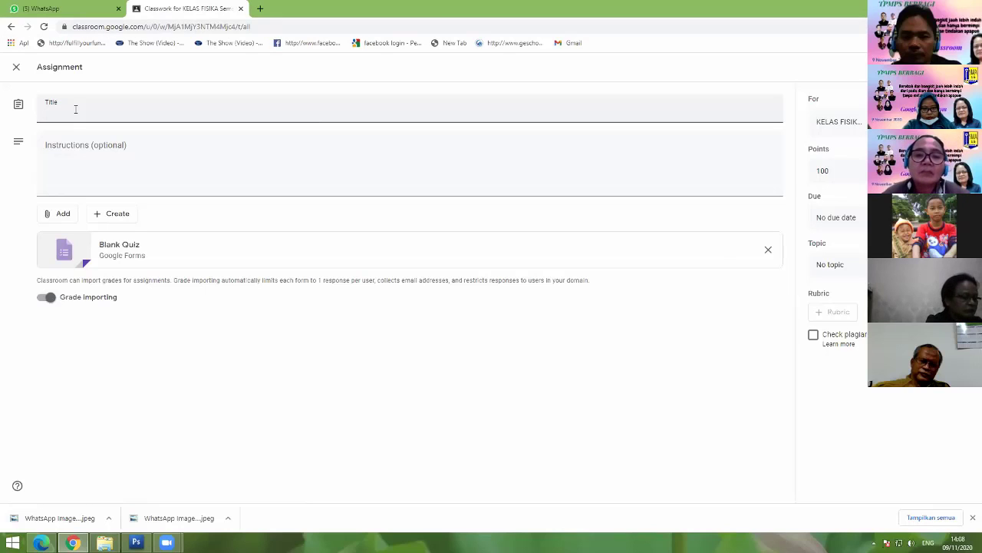
type("Hk Newton")
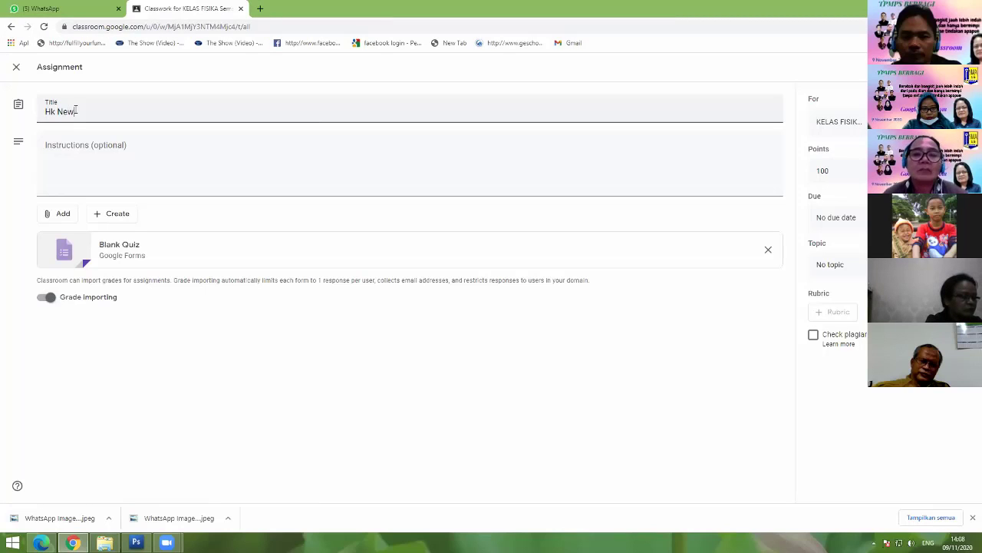
left_click(91, 152)
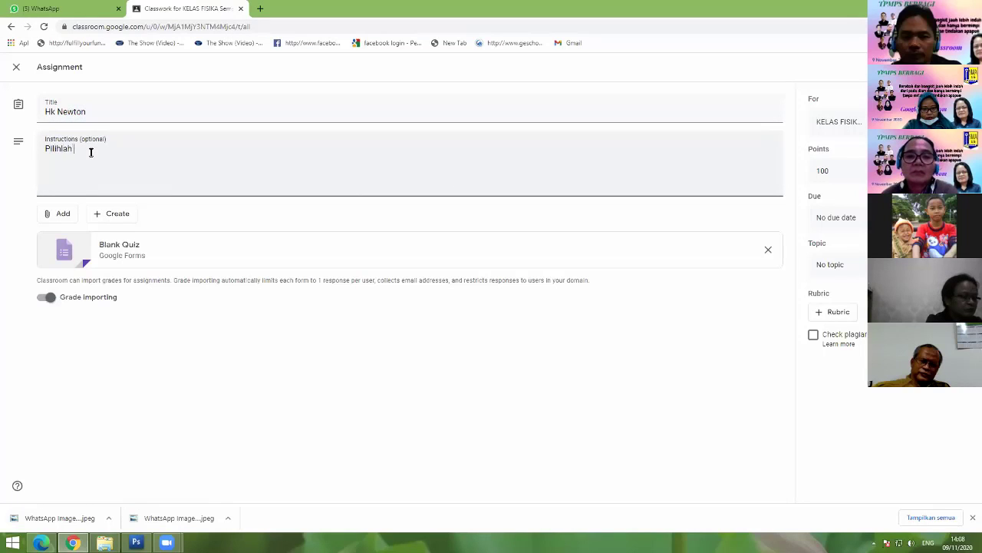
type("Pilihlah jawaban yan")
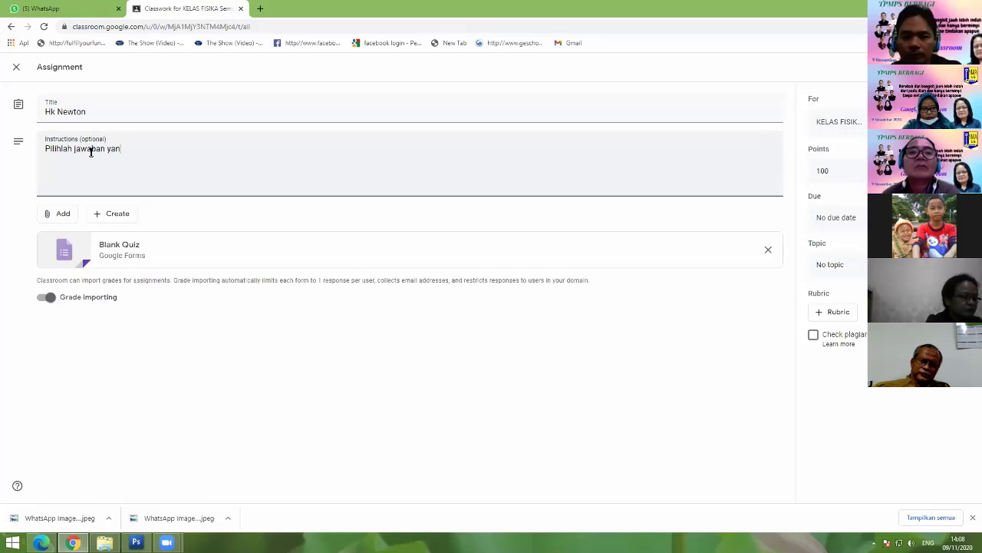
type("g paling")
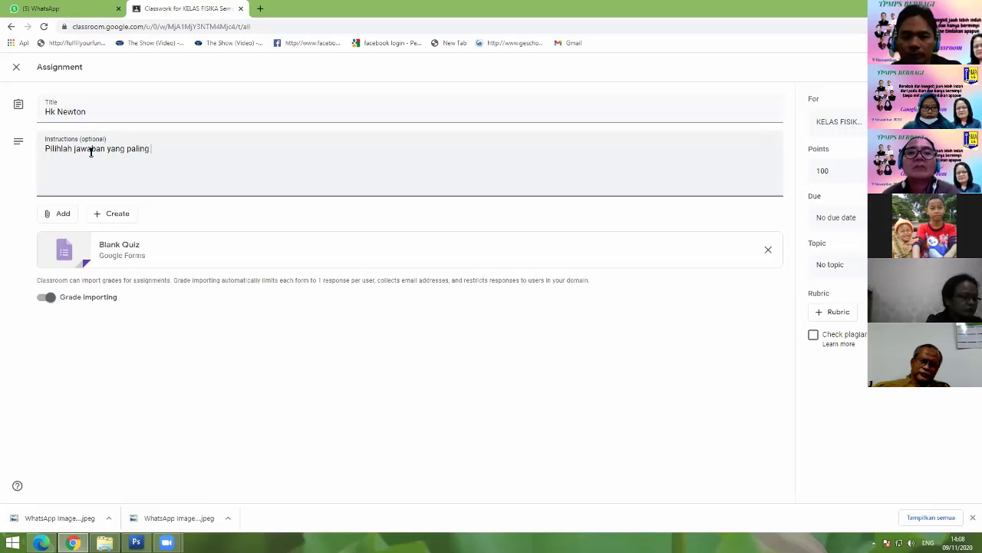
type(" benar")
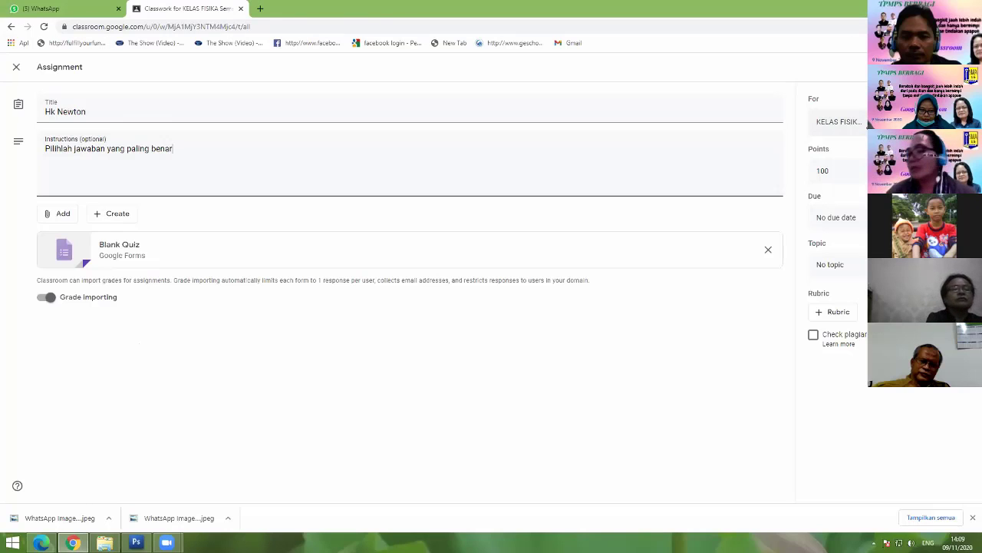
left_click(864, 122)
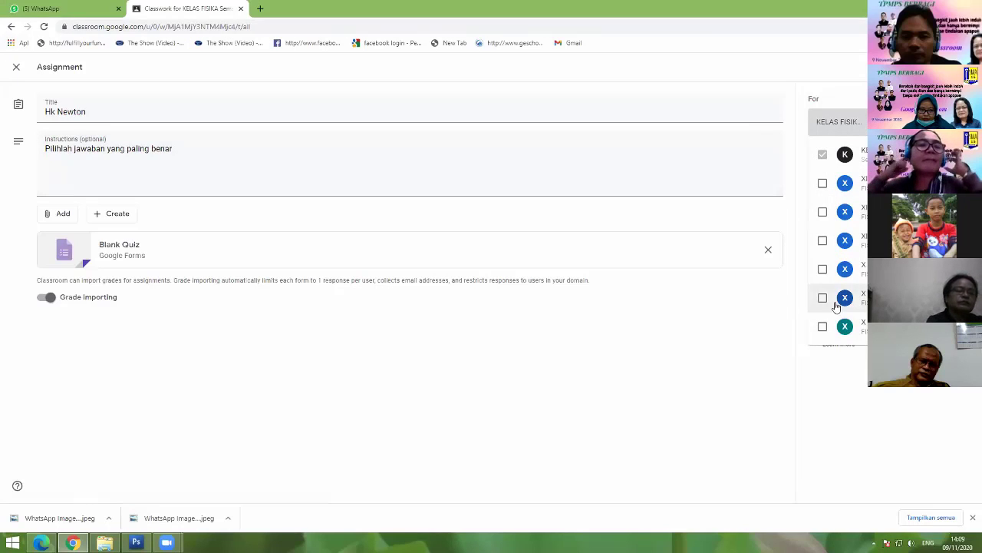
Step: Tick and then untick the extra classes in the For list so only the physics class remains
left_click(823, 183)
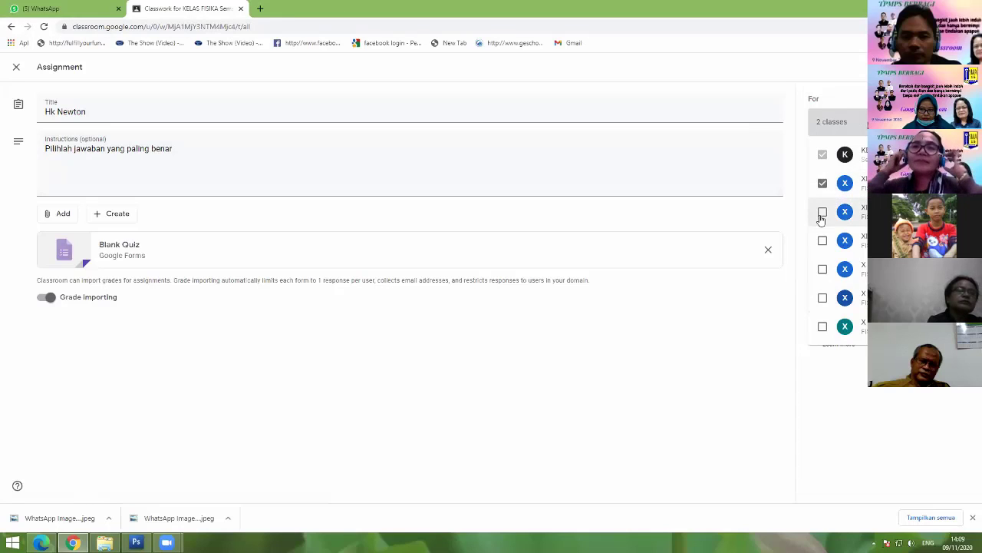
left_click(822, 212)
left_click(822, 240)
left_click(823, 270)
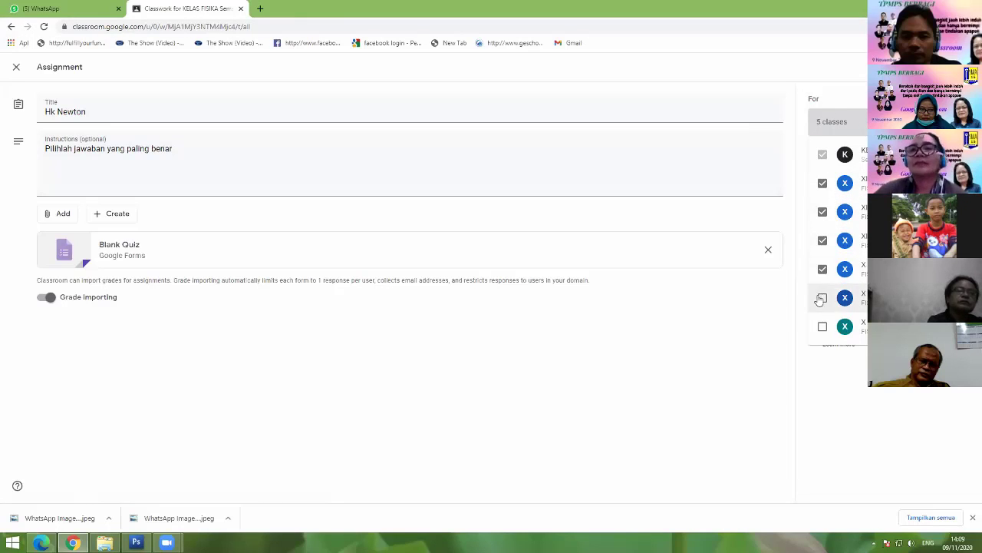
left_click(822, 301)
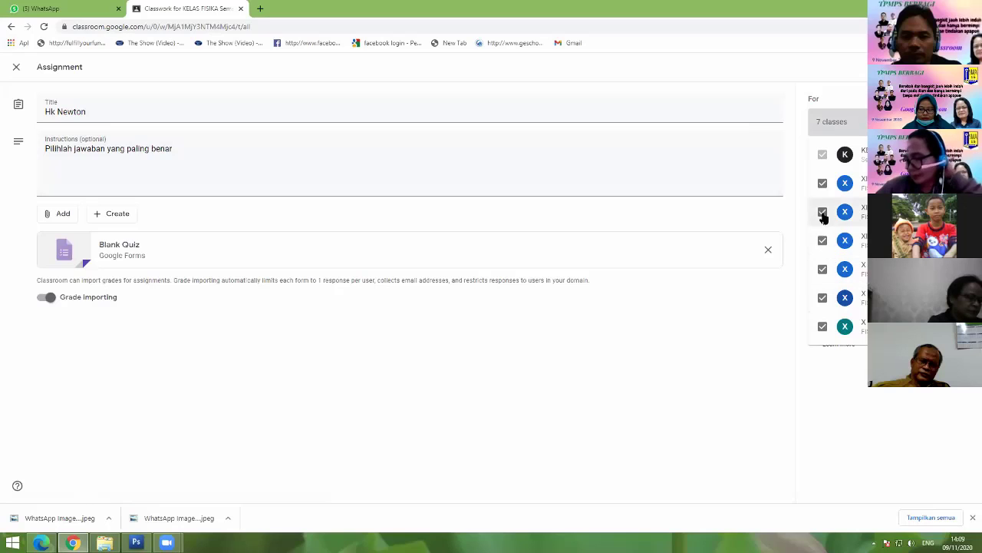
left_click(822, 184)
left_click(822, 212)
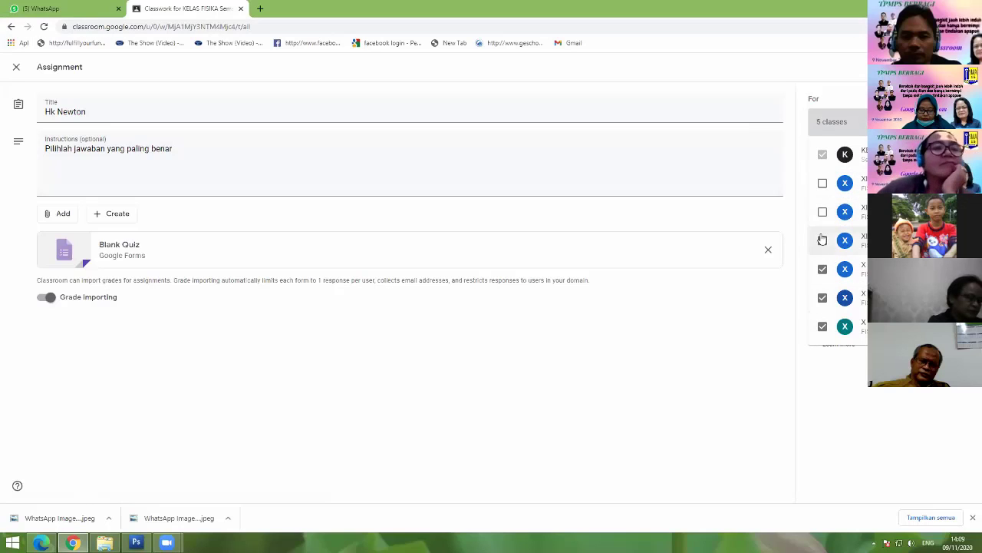
left_click(822, 240)
left_click(823, 268)
left_click(823, 298)
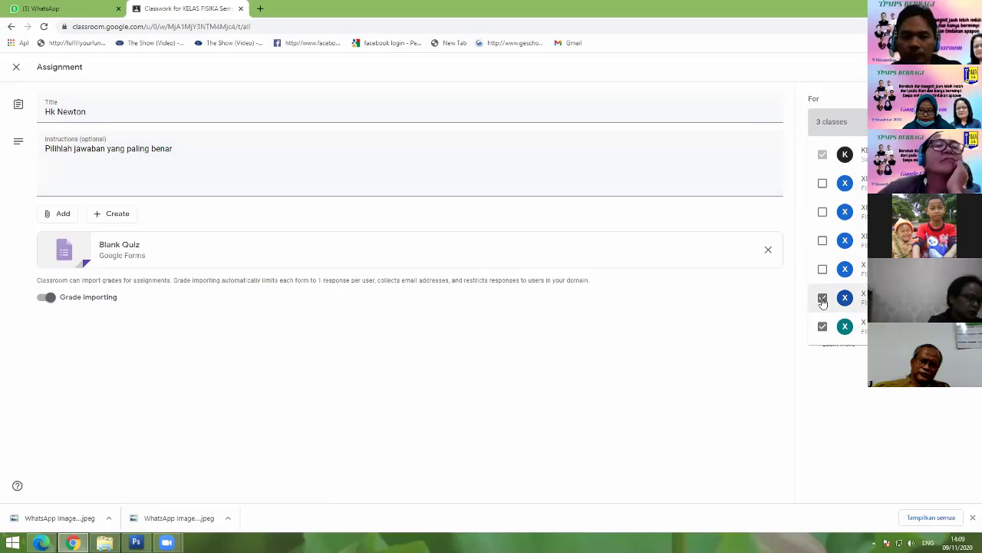
left_click(823, 326)
left_click(848, 118)
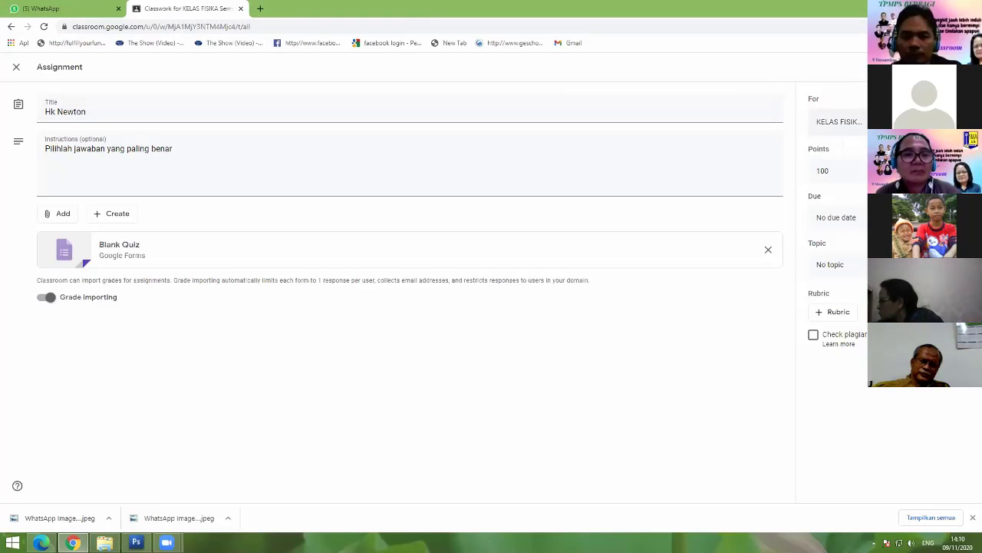
left_click(844, 121)
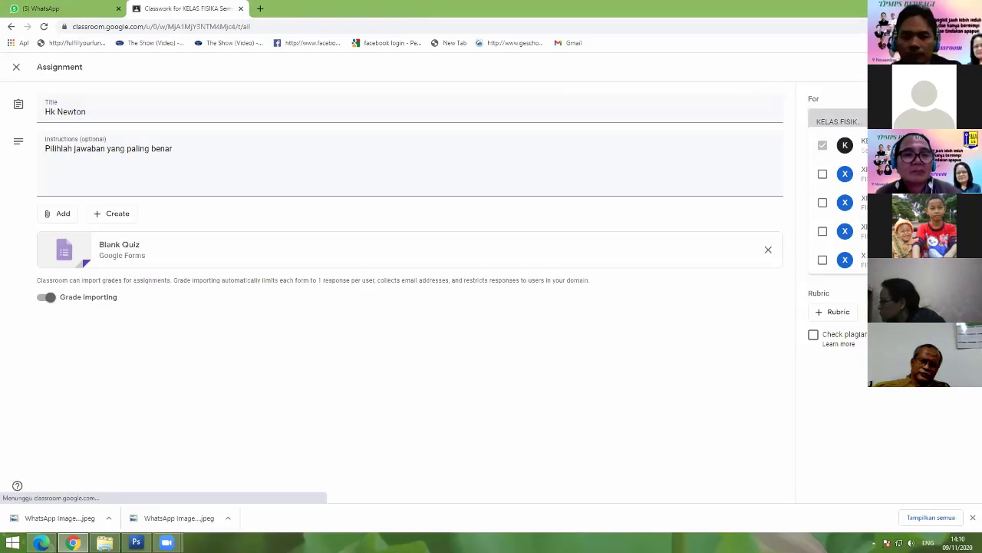
left_click(821, 185)
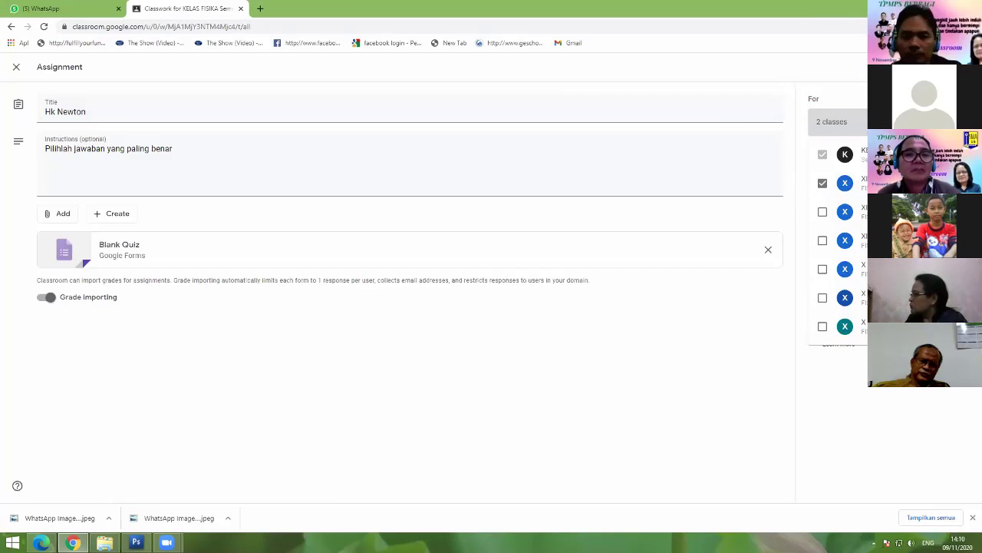
left_click(776, 129)
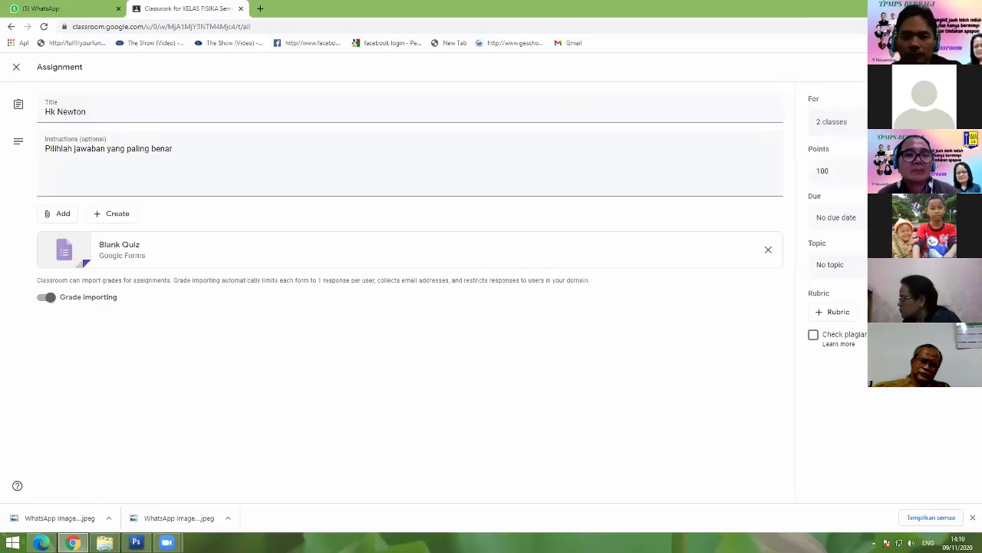
left_click(832, 121)
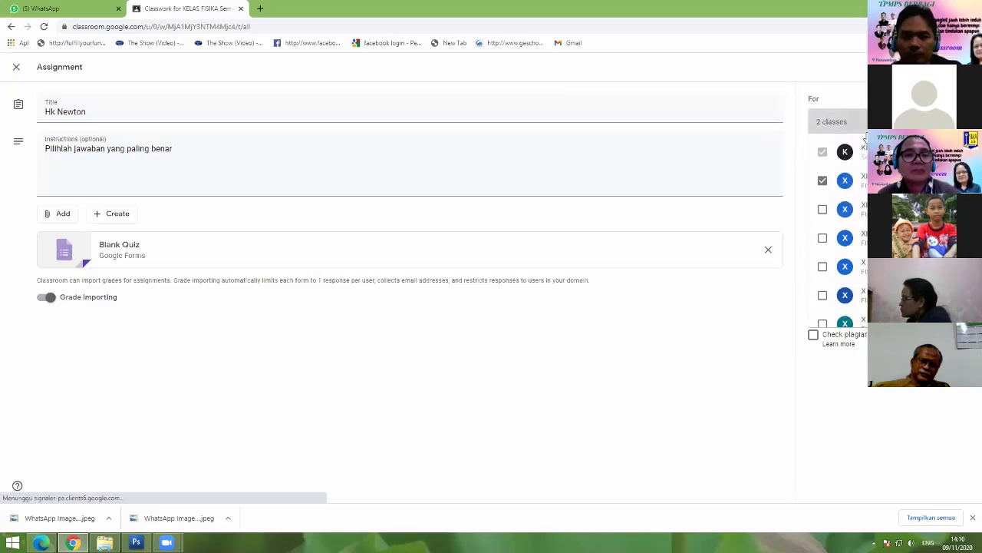
left_click(822, 211)
left_click(821, 185)
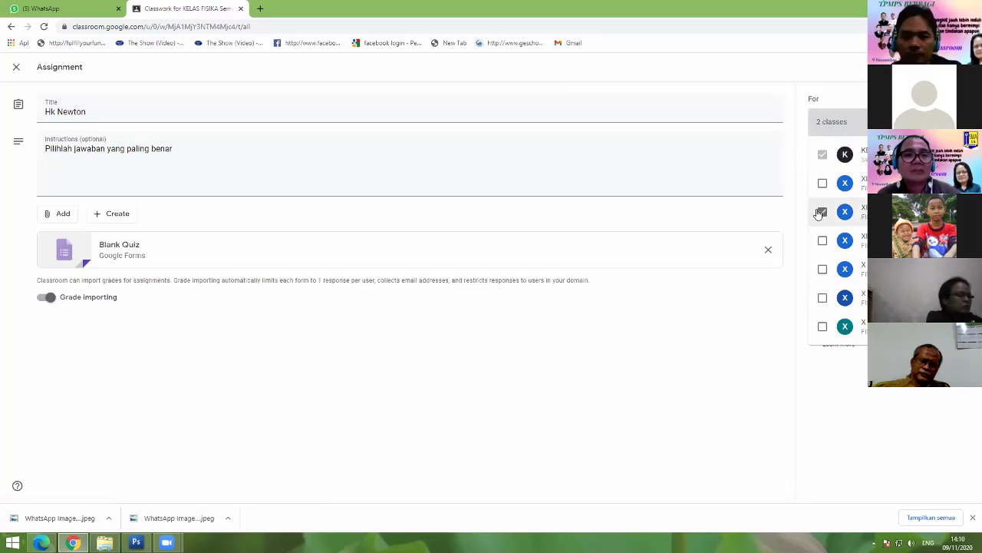
left_click(822, 212)
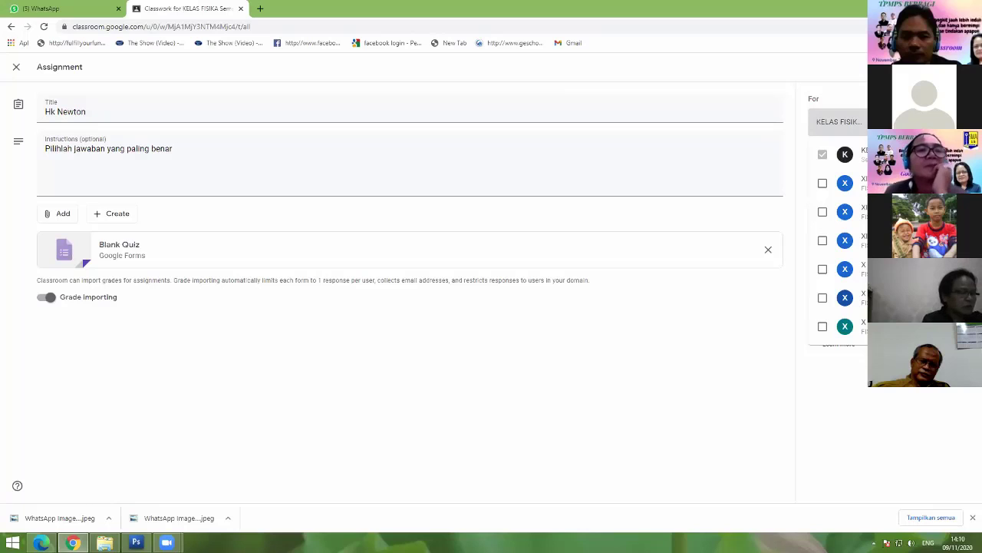
key("Escape")
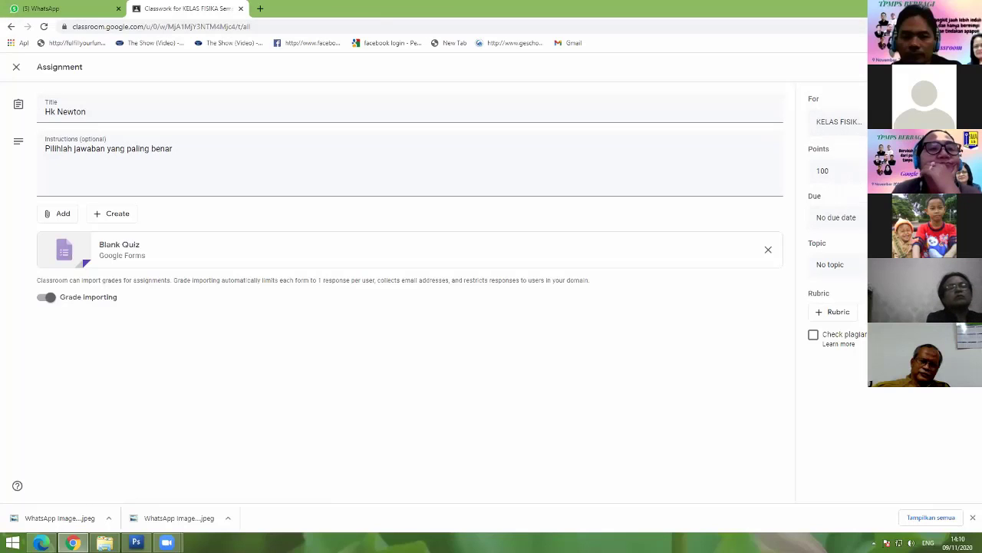
left_click(842, 123)
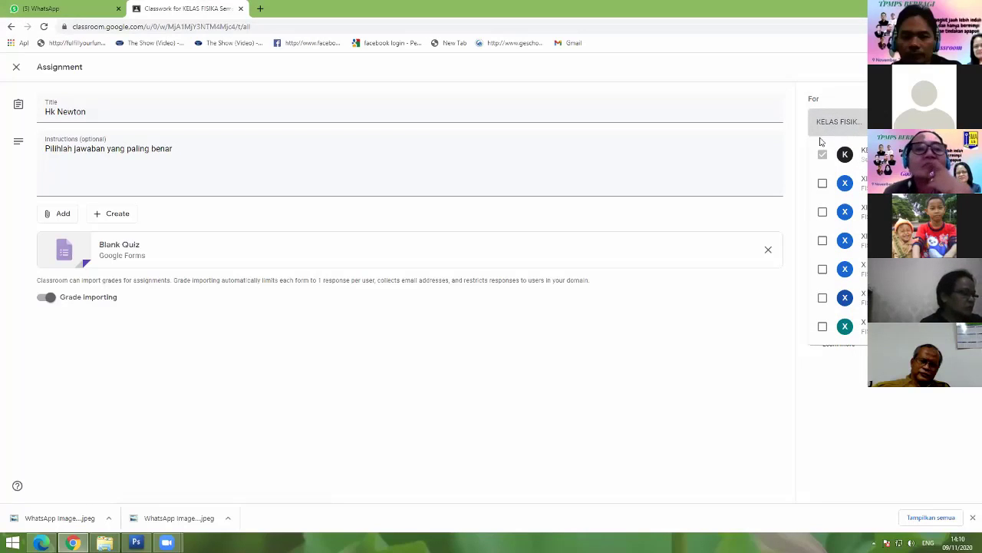
left_click(822, 183)
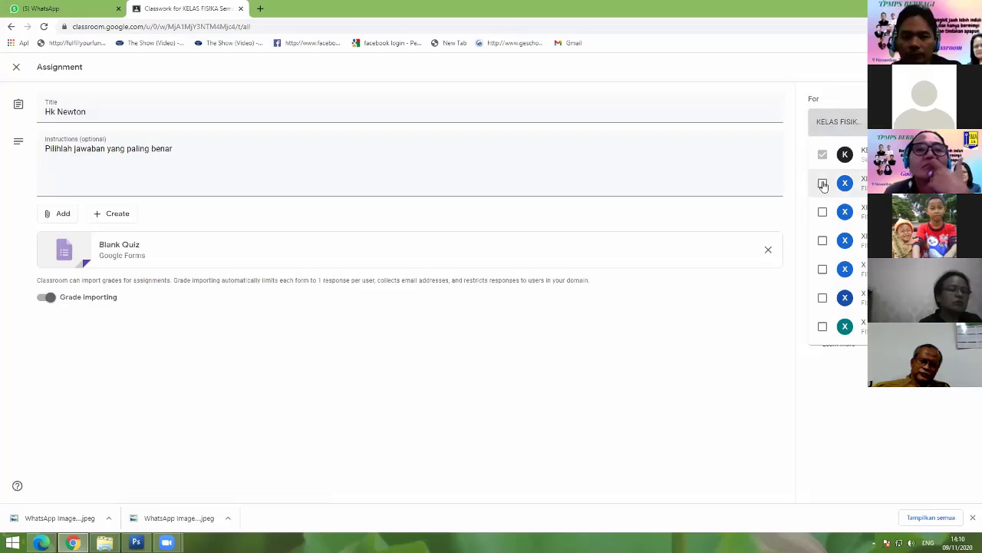
key("Escape")
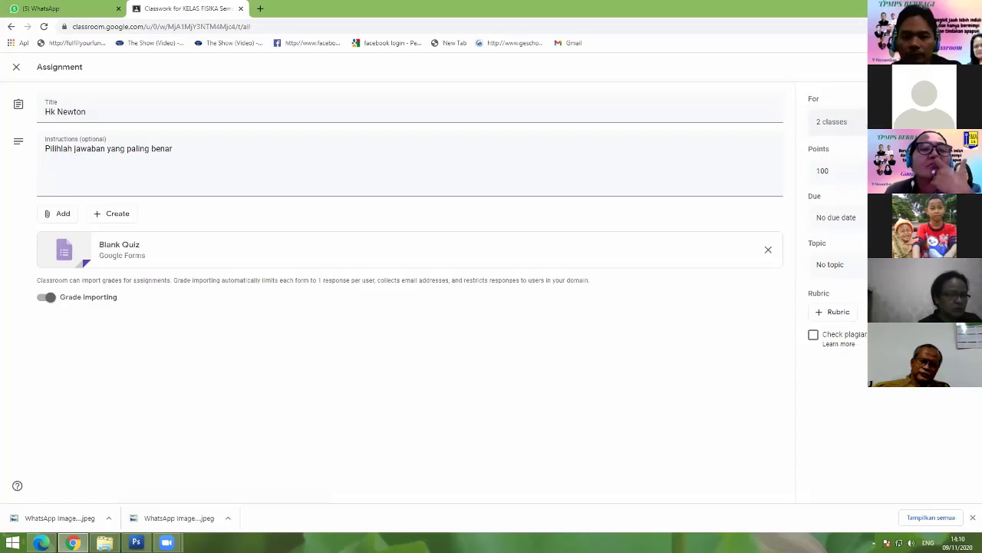
left_click(832, 121)
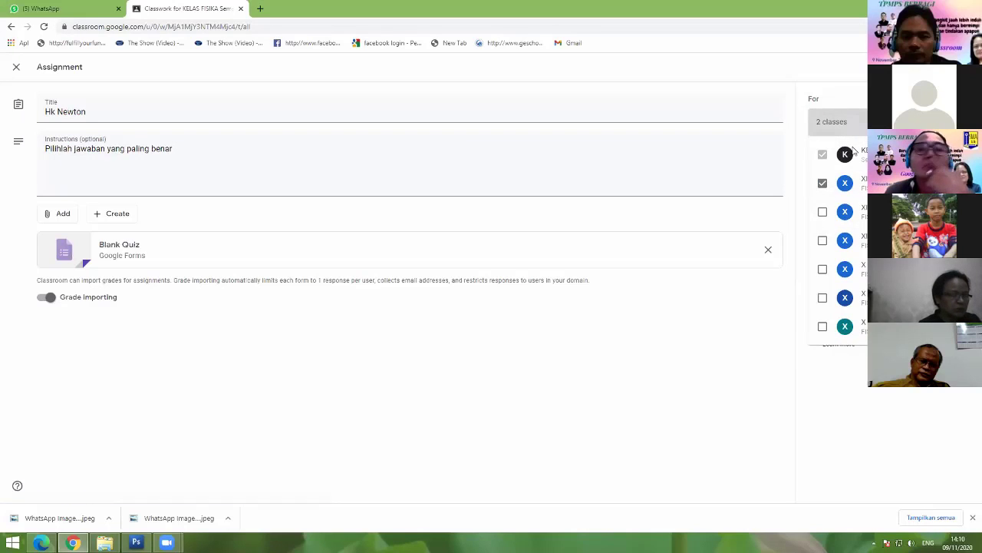
left_click(822, 184)
key("Escape")
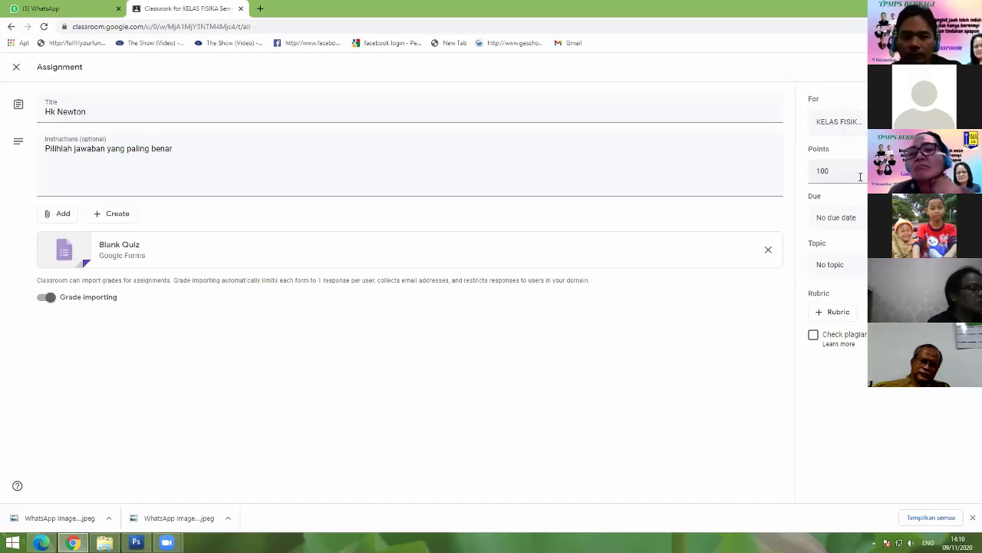
Step: Leave the assignment's point value at 100
left_click(829, 170)
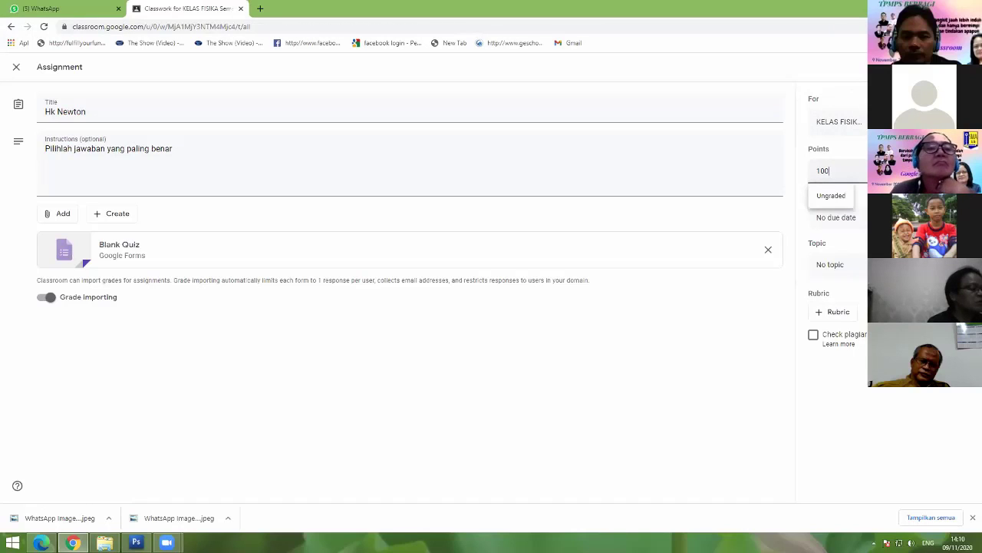
key("Escape")
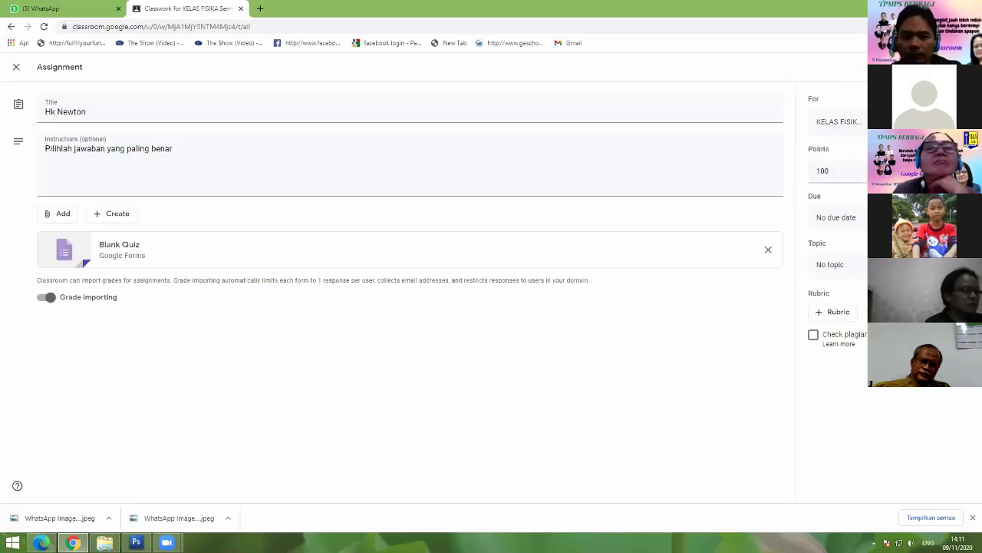
key("alt+Tab")
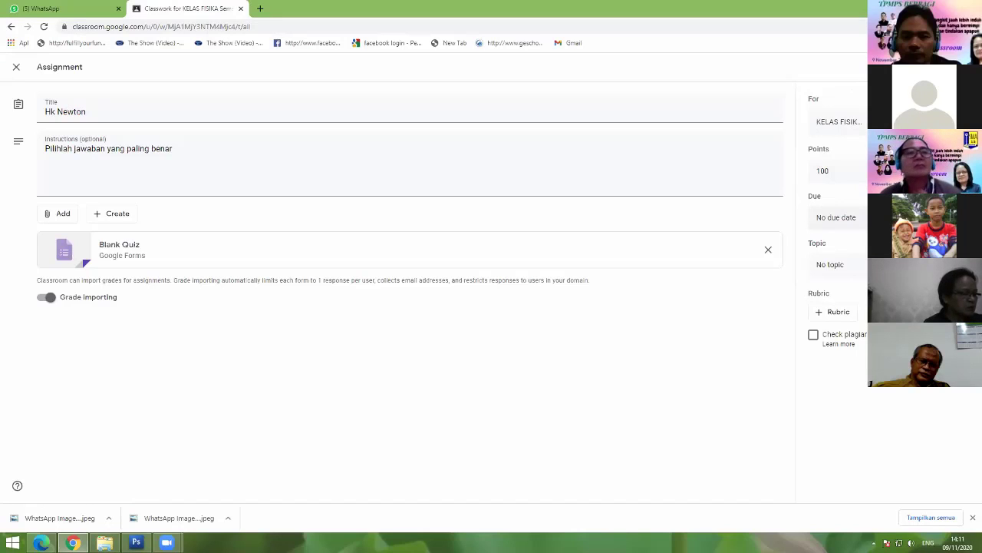
Step: Set the due date to Nov 9, 2020 at 16.00 (4:00 PM)
left_click(836, 217)
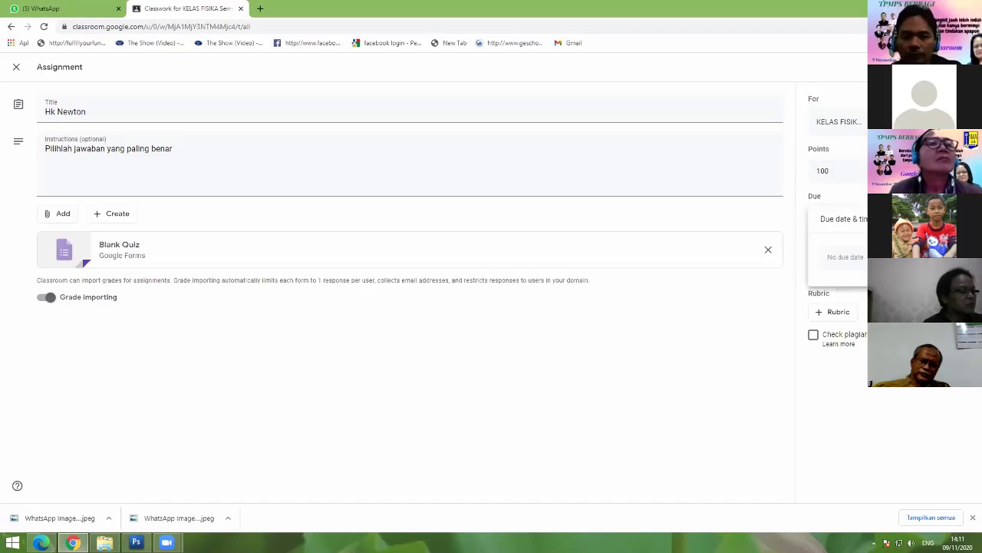
left_click(845, 257)
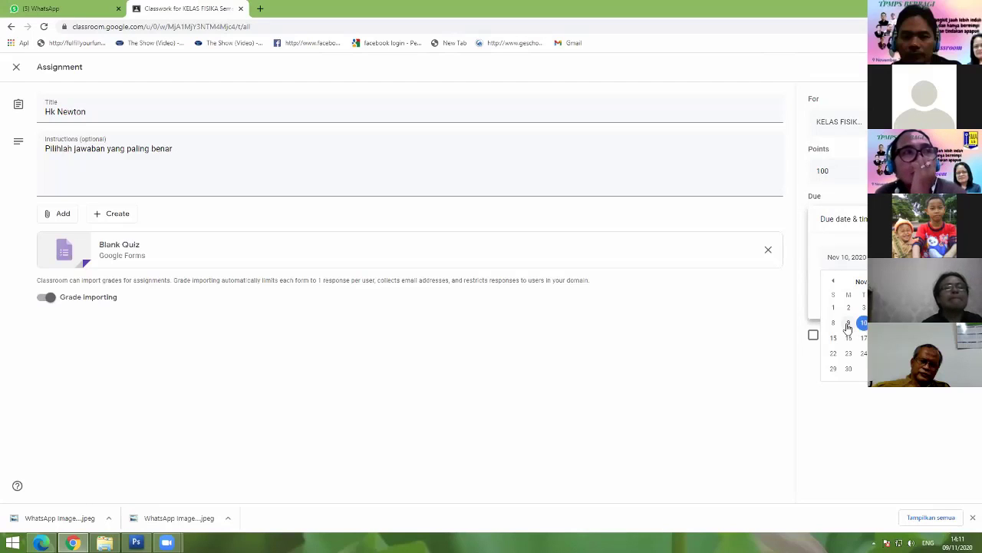
left_click(849, 323)
left_click(852, 292)
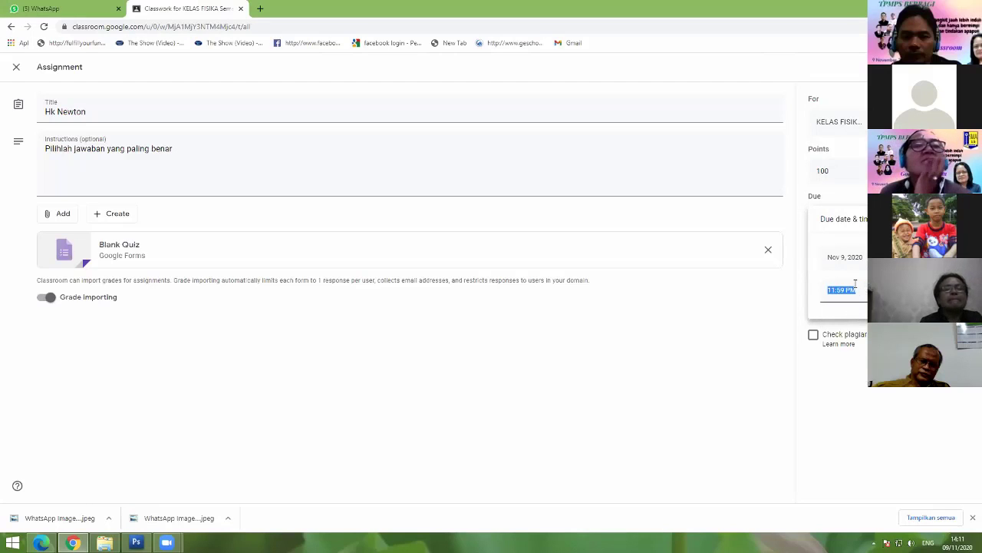
type("16")
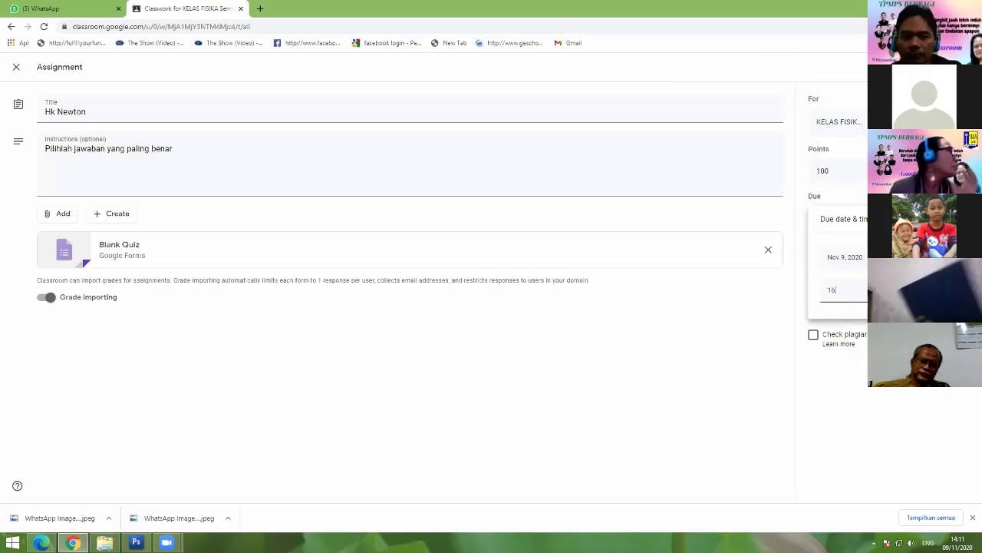
type(".00")
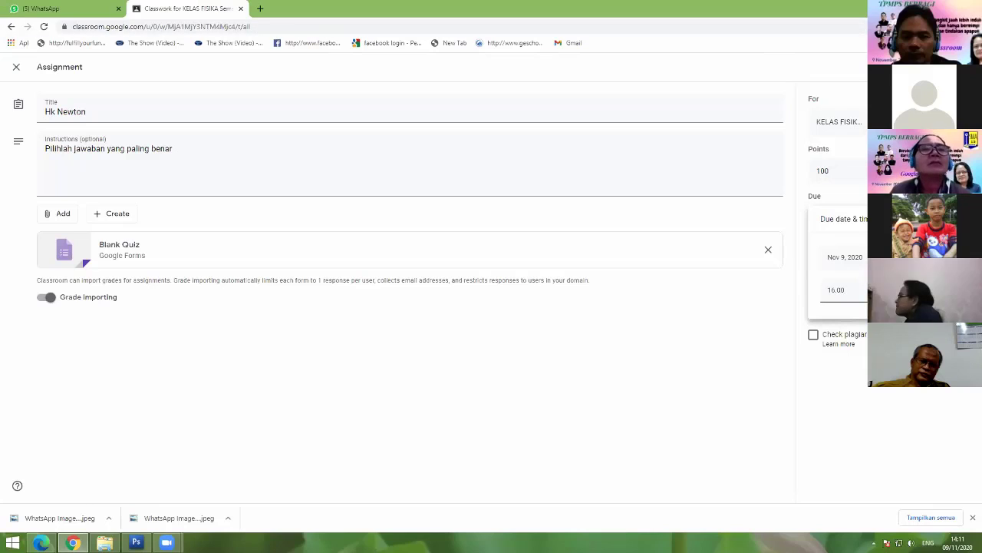
key("Return")
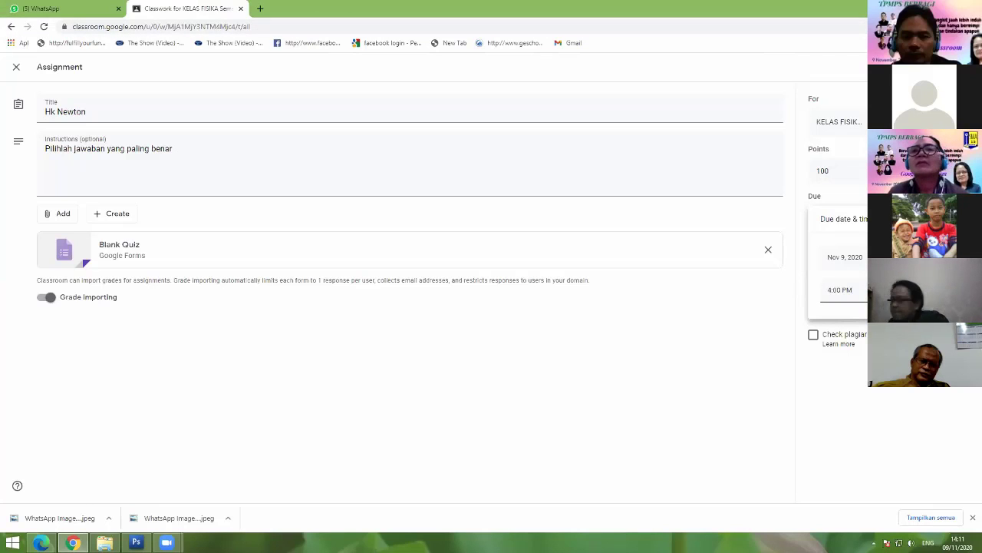
left_click(943, 413)
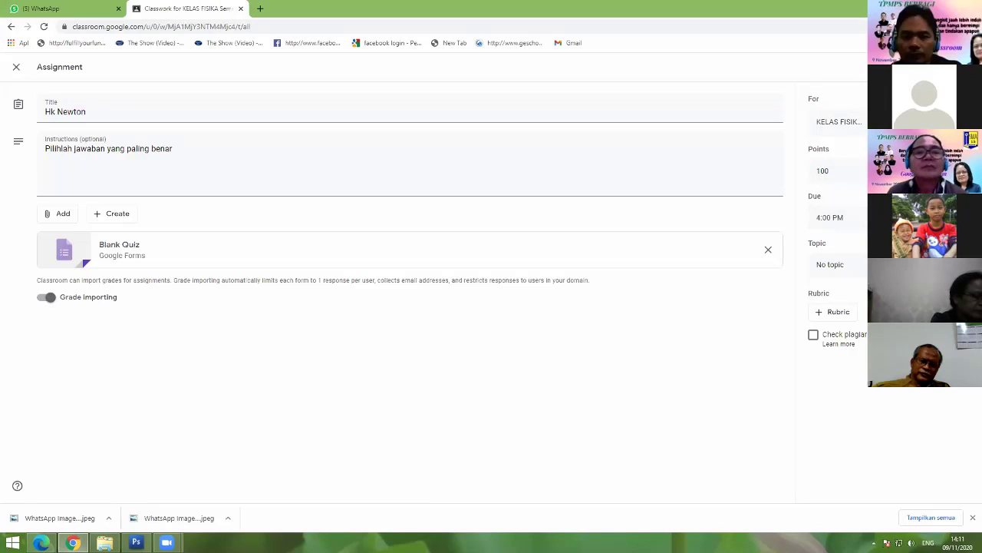
Step: Choose Hk Newton from the assignment's Topic list
left_click(829, 264)
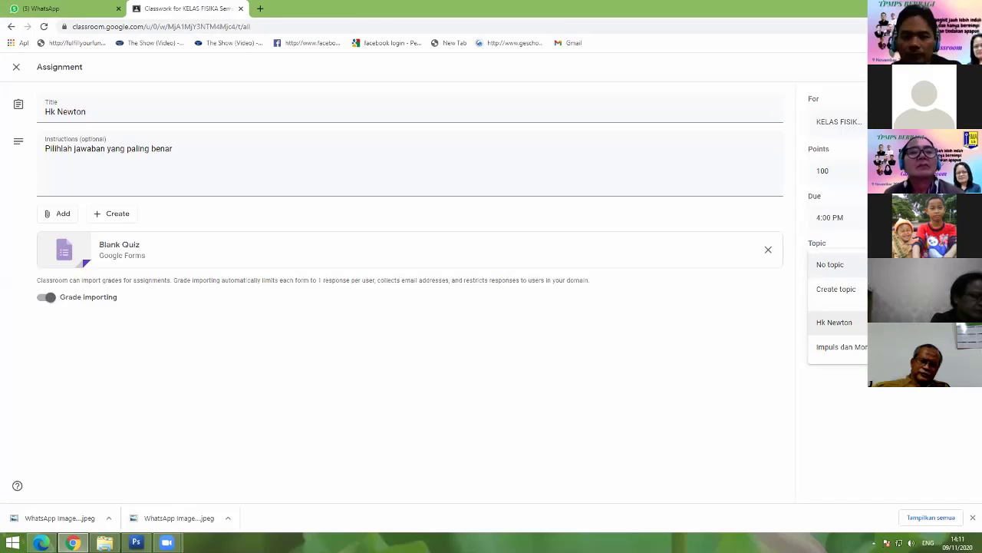
left_click(852, 322)
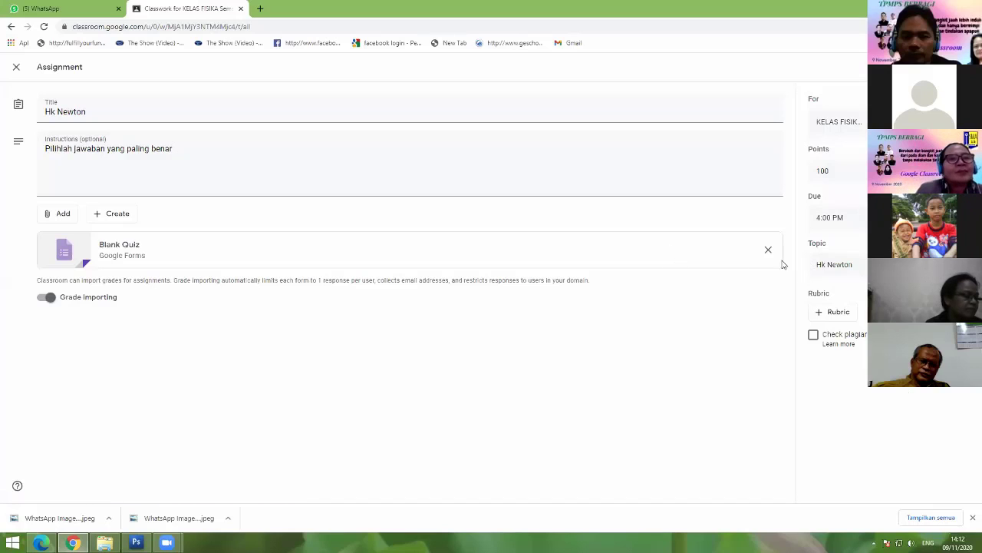
Step: Open the attached Blank Quiz in Forms and change its form title to 'Soal Hk. Newton'
left_click(125, 251)
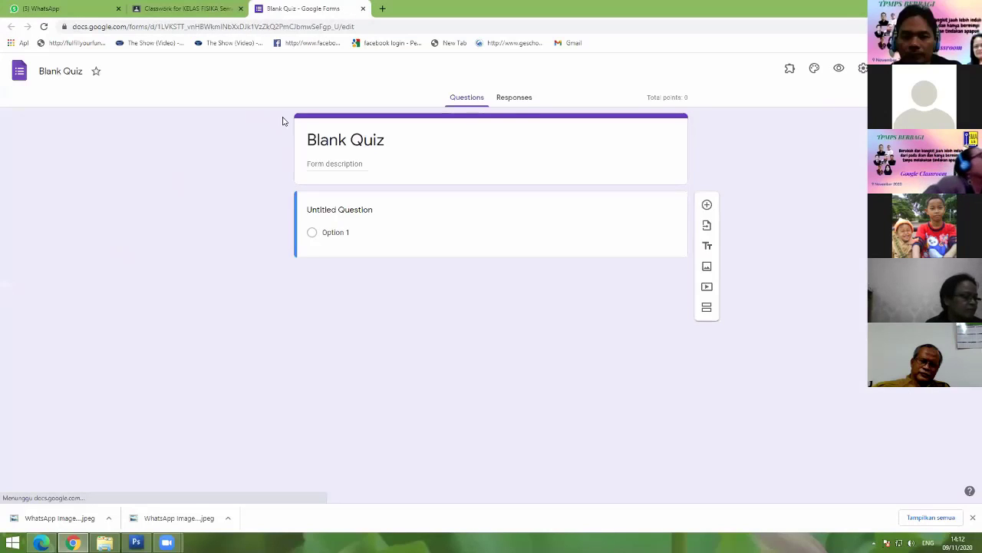
left_click(401, 144)
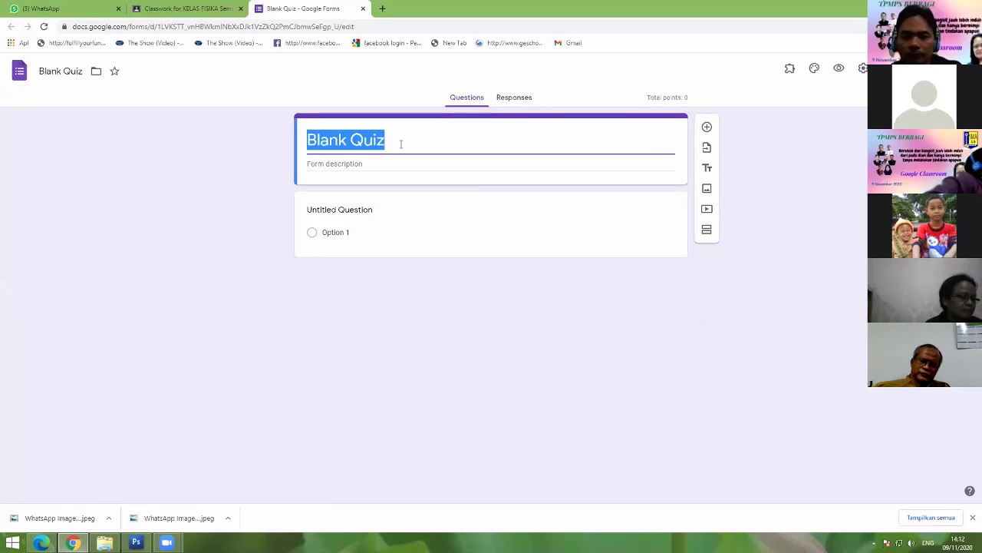
type("SOal")
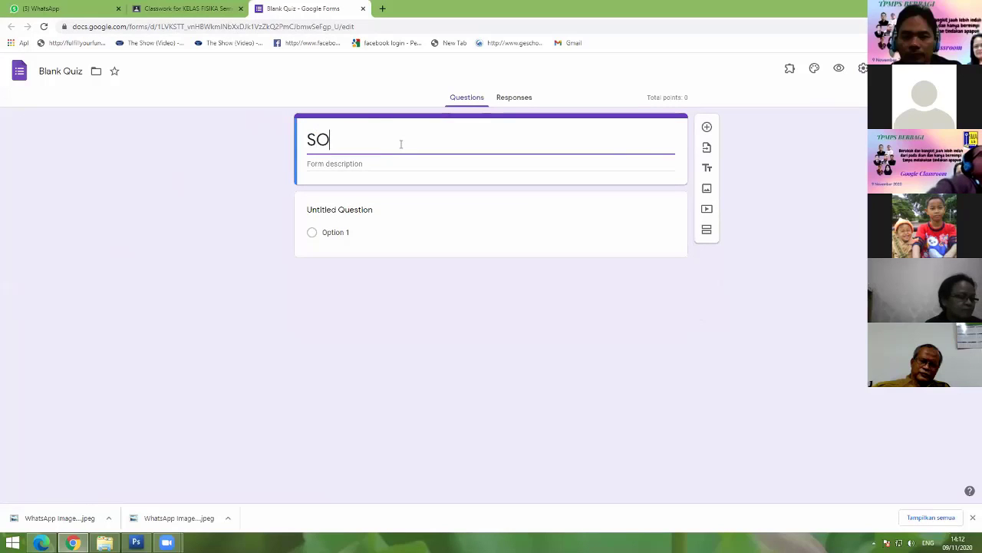
key("BackSpace")
key("BackSpace")
key("BackSpace")
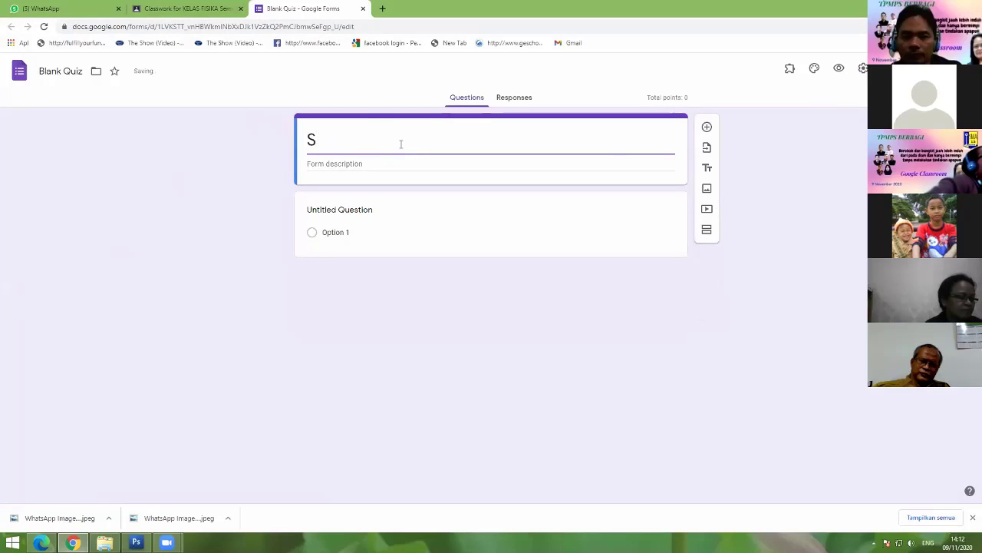
type("oal Hk. Newton")
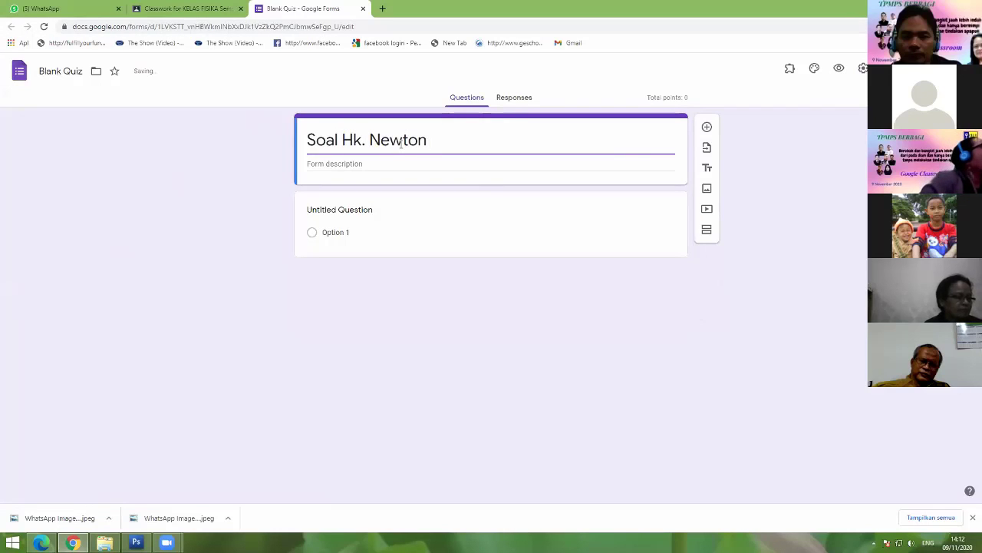
left_click(357, 223)
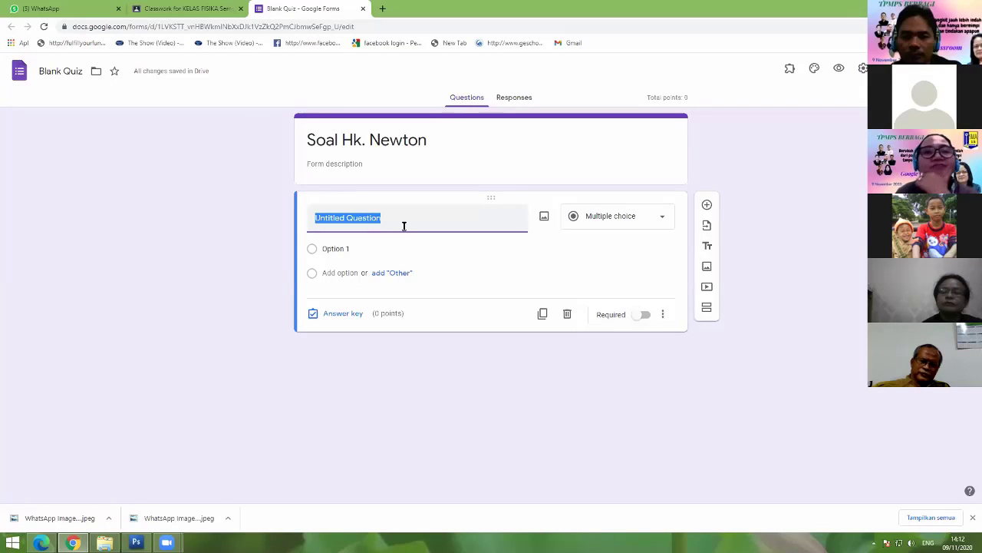
Step: Enter the first question text 'Jika Gaya yang bekerja pada benda sama dengan nol, maka.....'
type("jika")
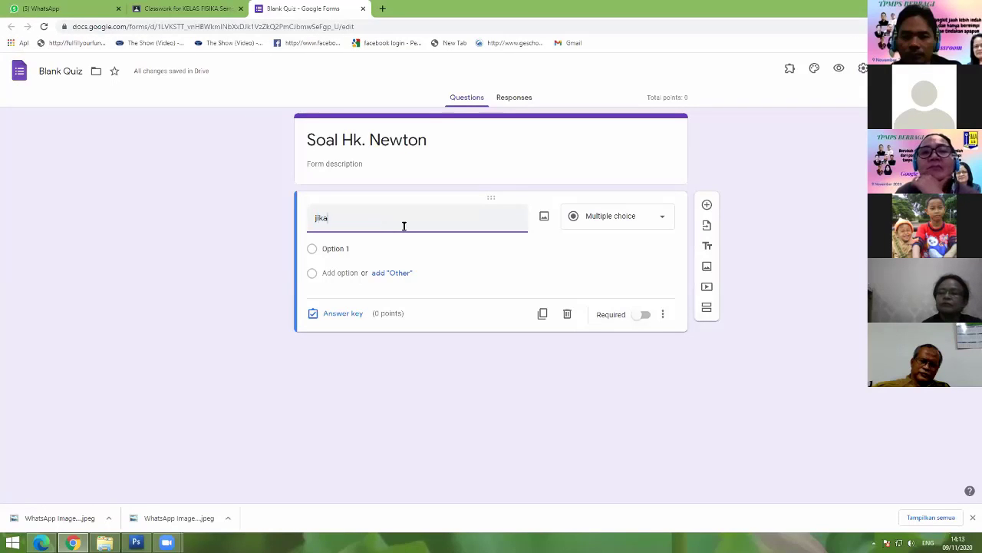
key("BackSpace")
key("BackSpace")
key("BackSpace")
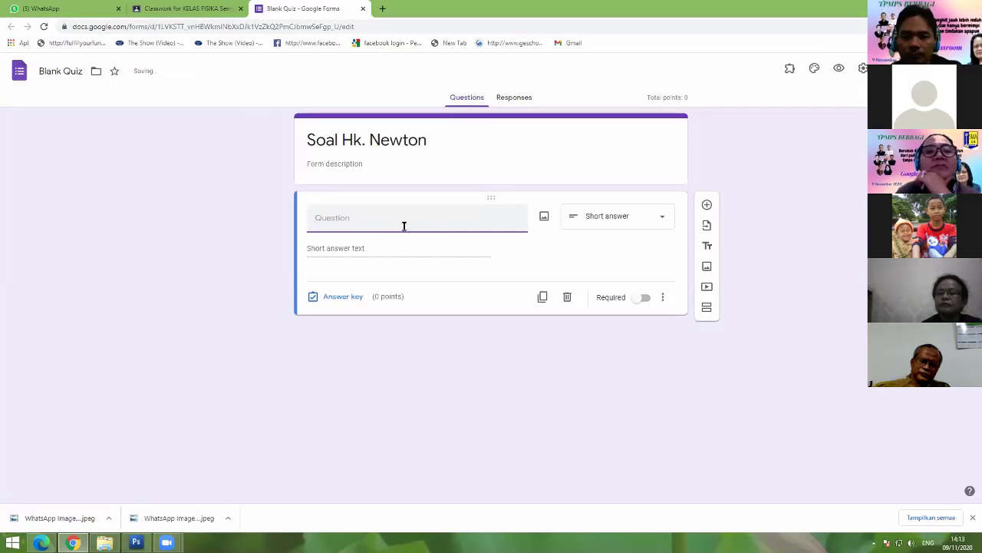
type("Jika")
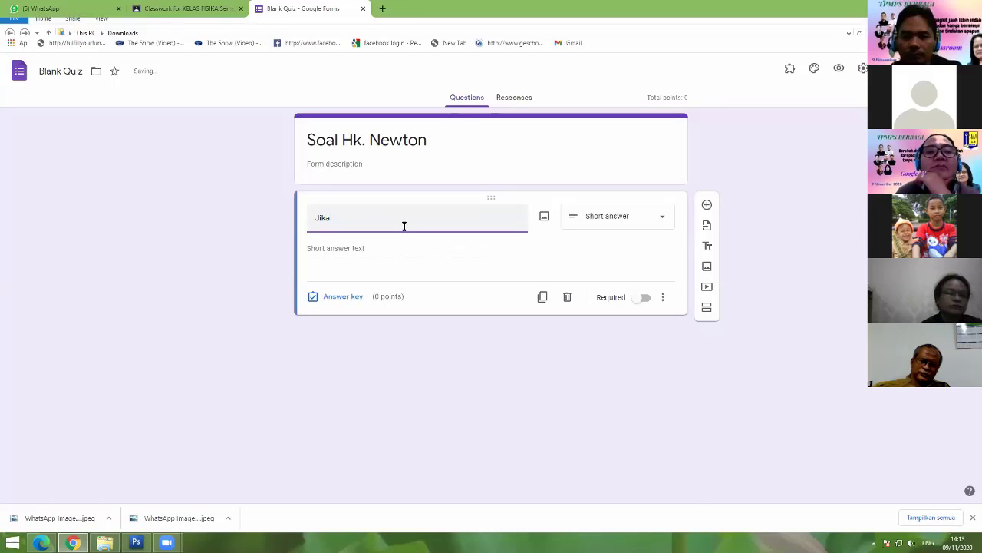
type(" Gay")
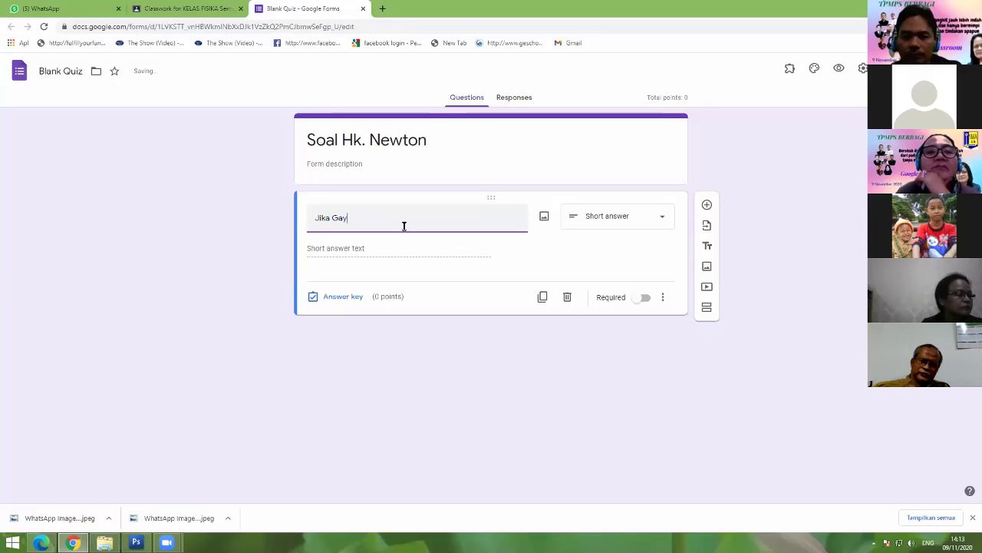
type("a ya")
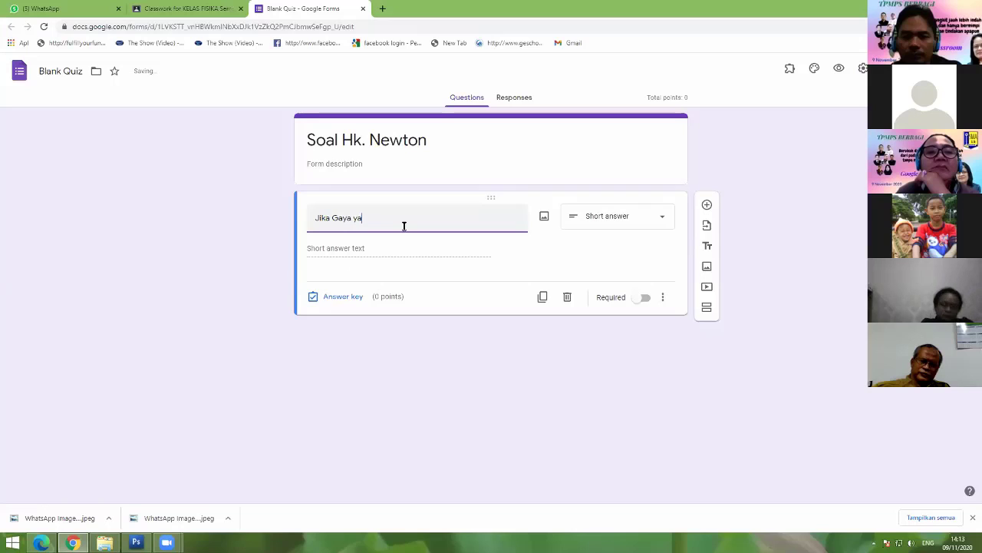
type("ng bekerja pa")
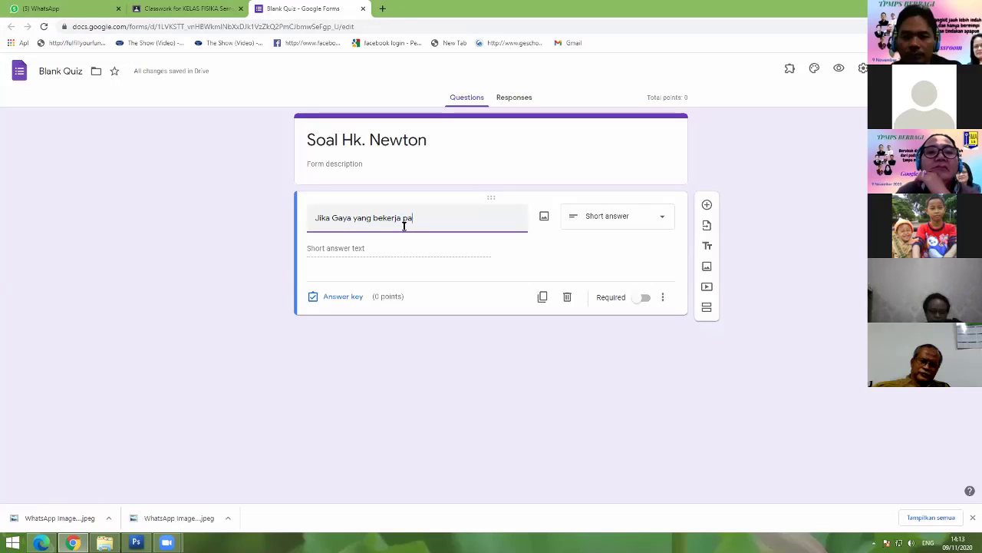
type("da benda sama")
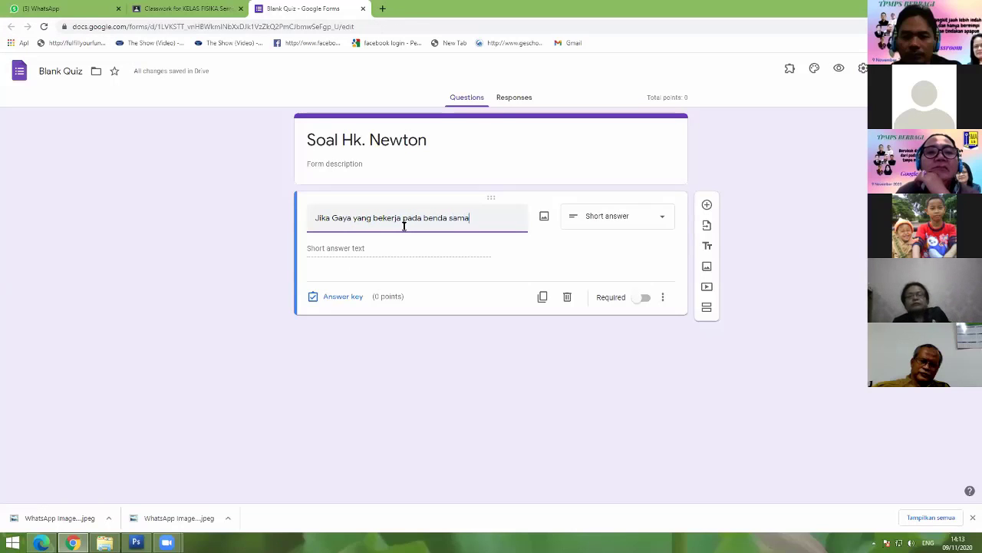
type(" dengan nol")
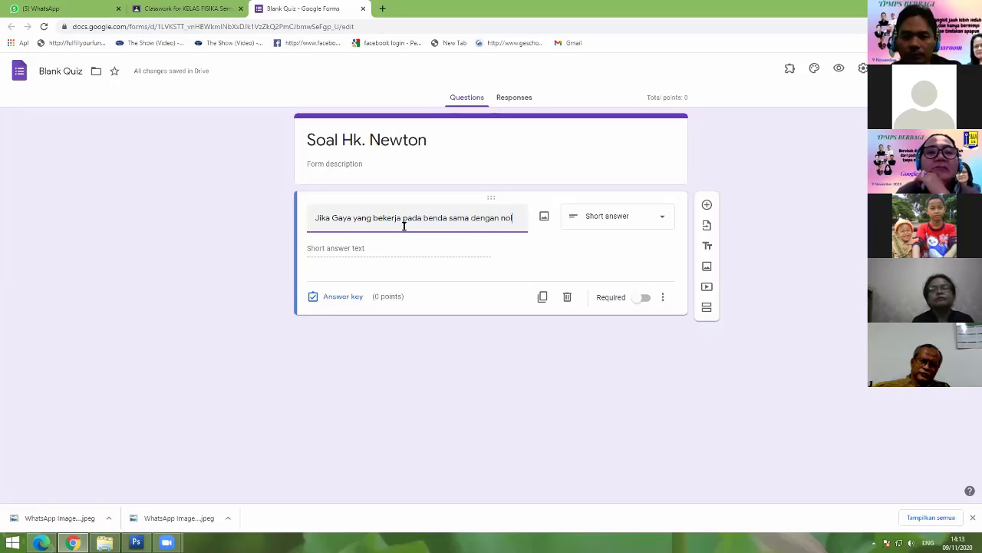
type(", maka")
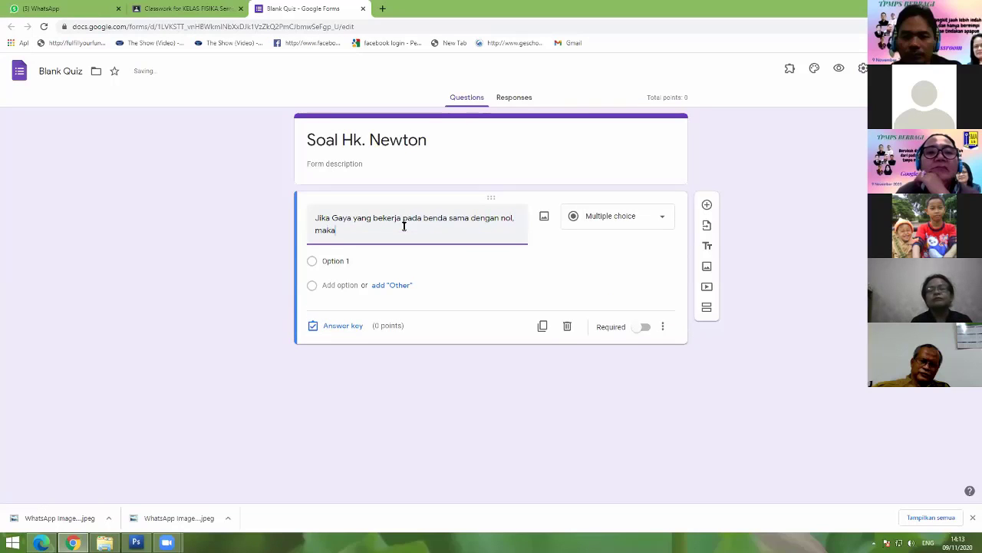
type(".....")
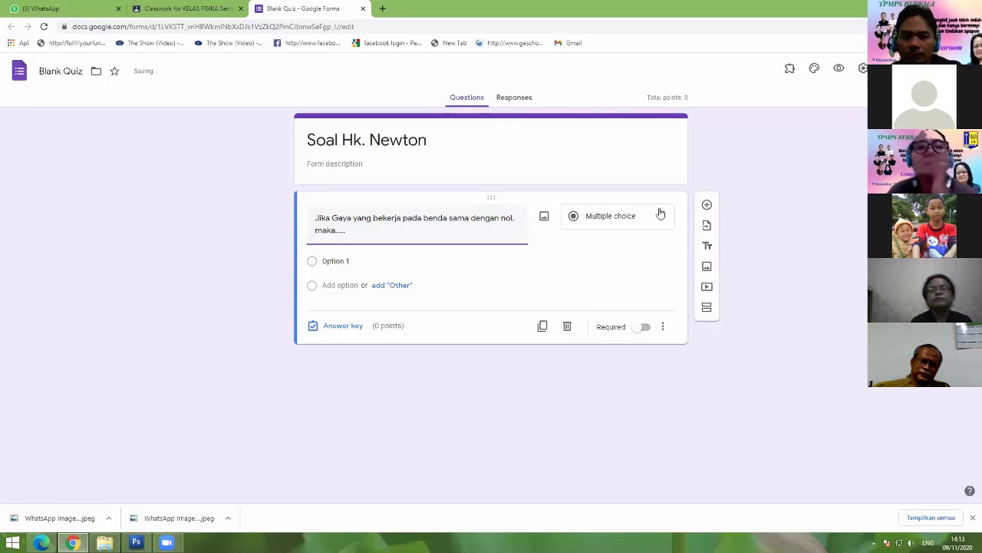
left_click(342, 262)
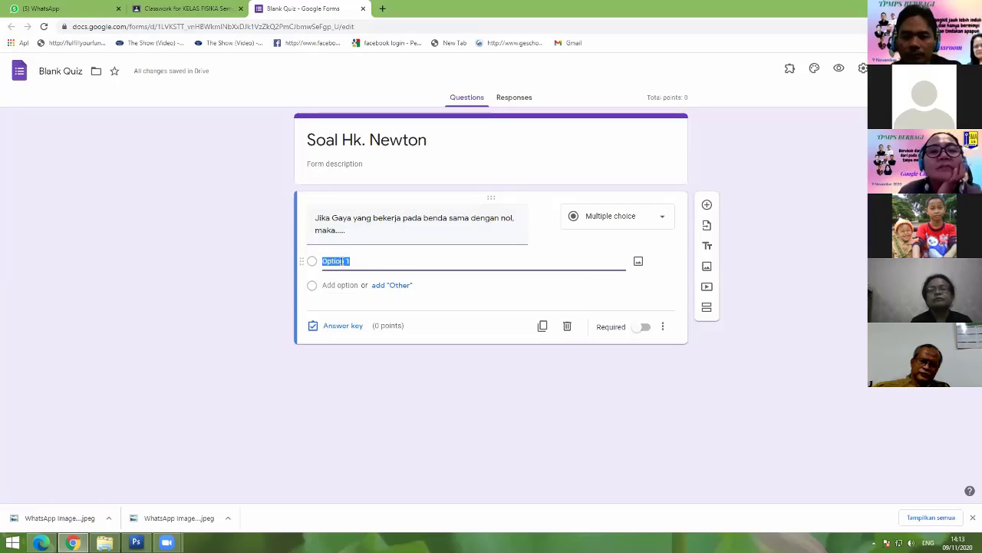
Step: Enter the first four answer choices, including 'benda diam' and 'benda bergerak konstan'
type("benda")
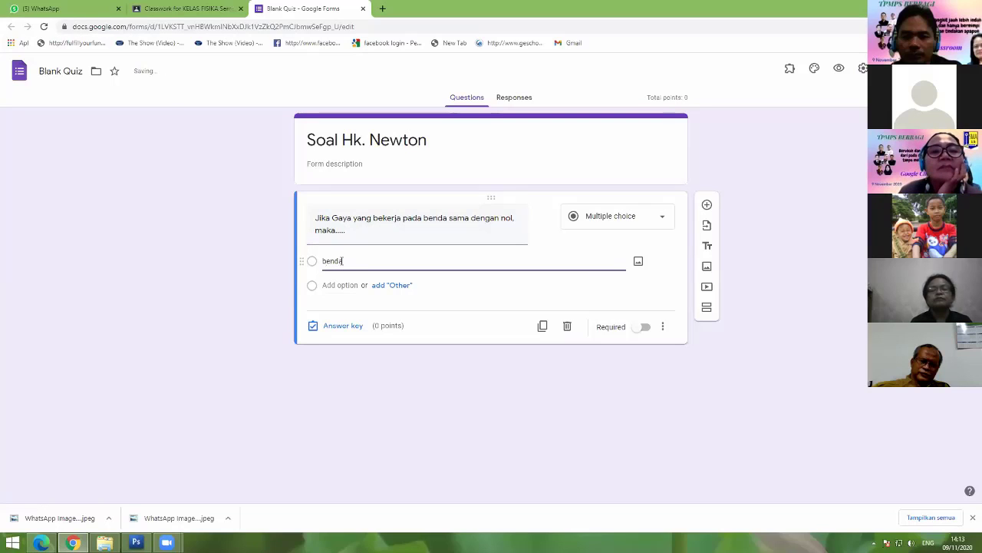
type(" diam")
left_click(330, 285)
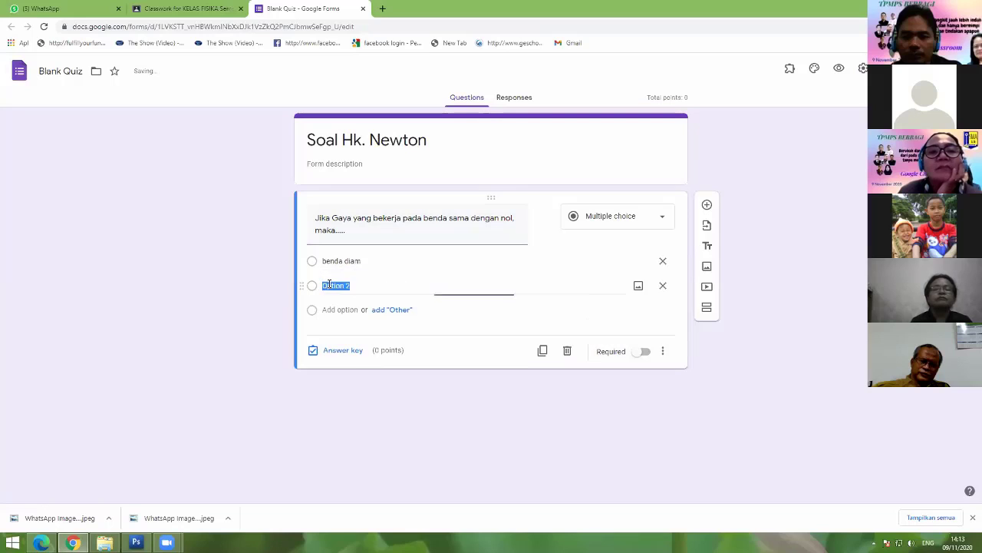
type("benda berg")
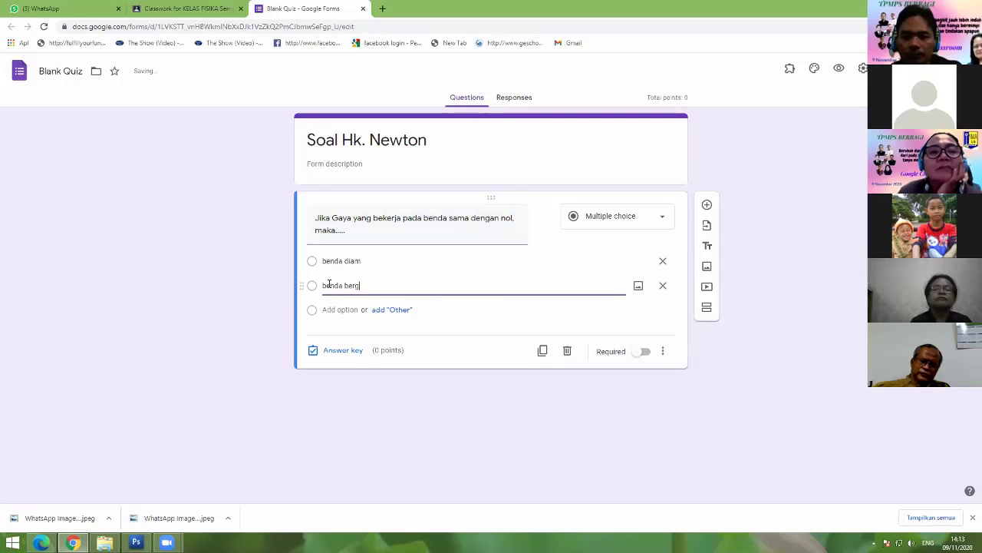
type("erak")
left_click(325, 309)
type("benda ")
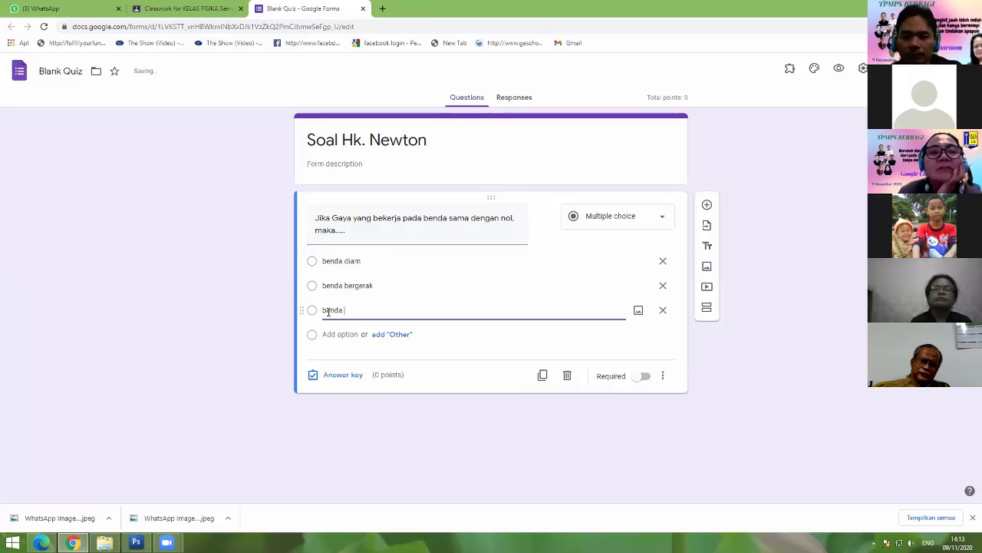
type("bergerak konstan")
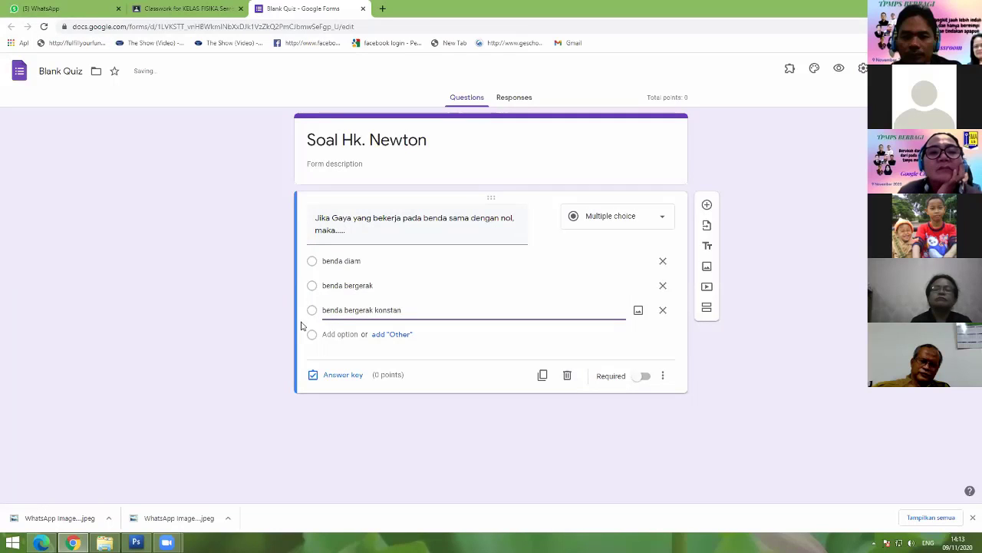
left_click(327, 335)
type("benda")
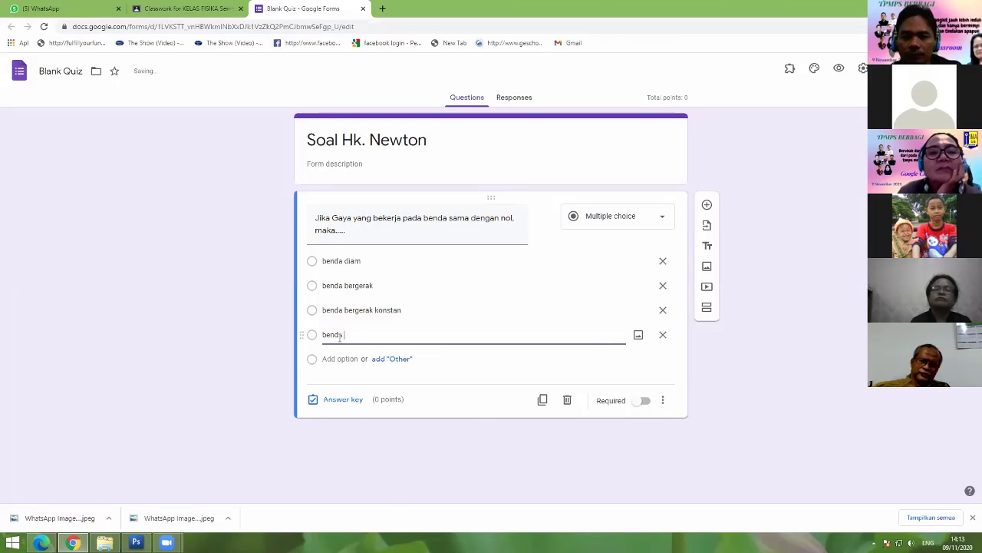
type(" bergerak dipe")
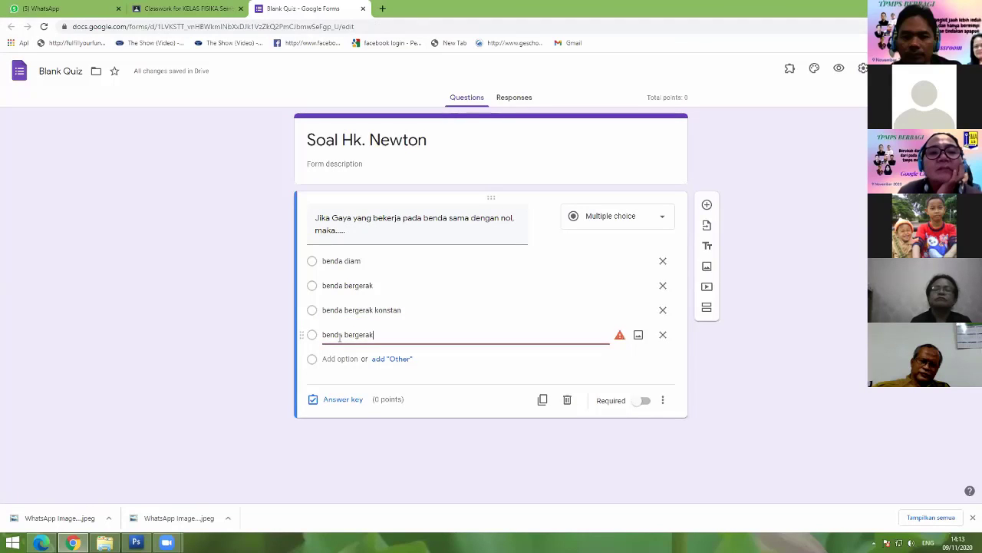
type("epat")
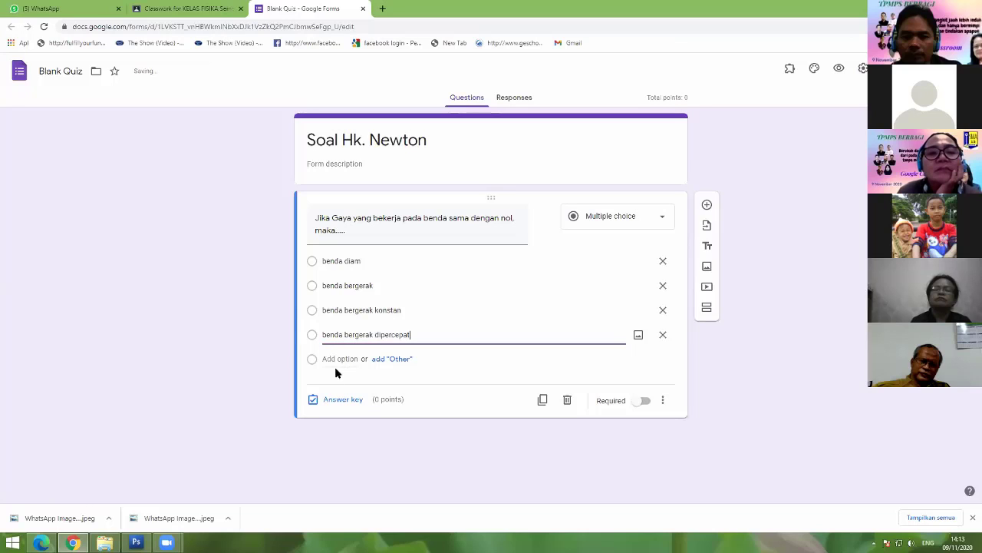
Step: Add the fifth choice 'benda diam atau bergerak konstan' and turn on Shuffle option order
left_click(336, 359)
type("en")
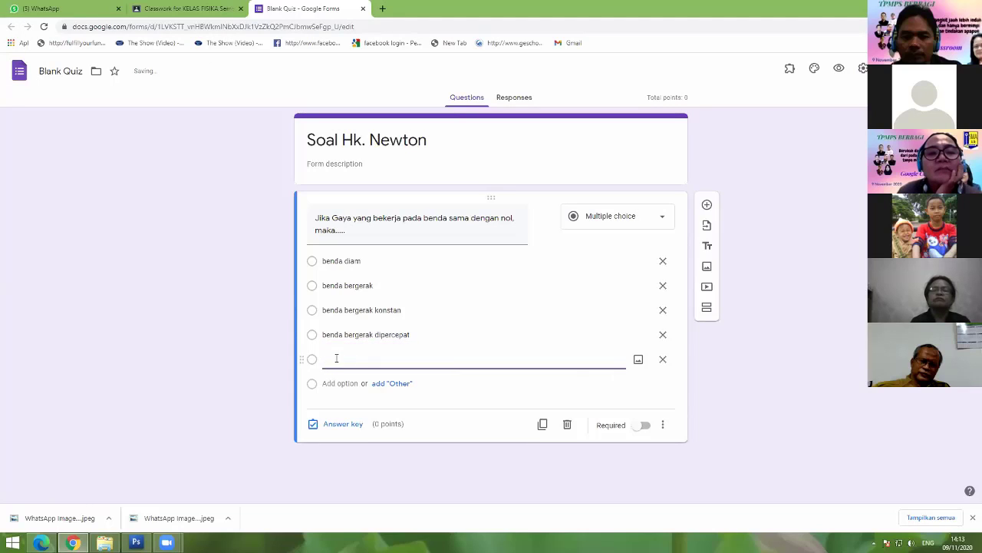
type("da dian")
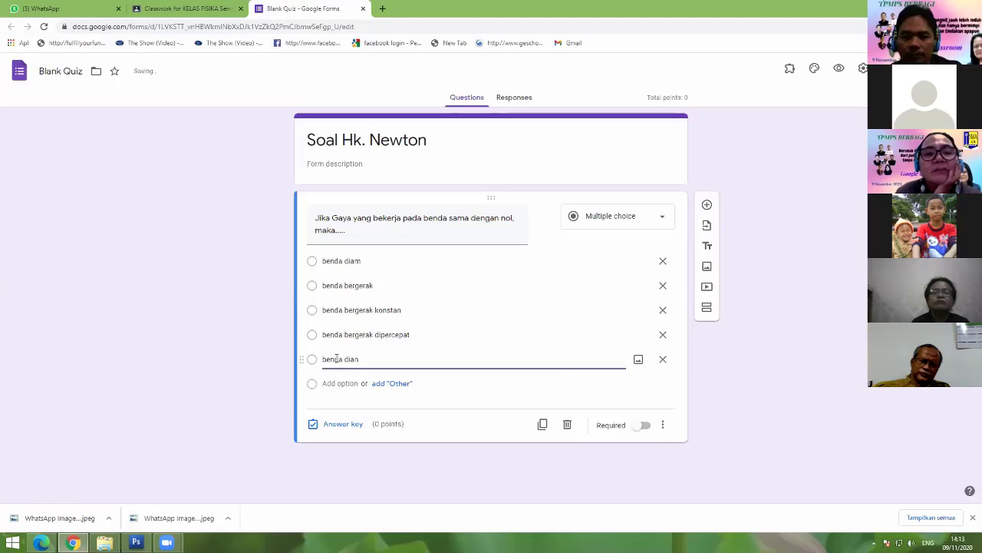
key("BackSpace")
type("m atau ")
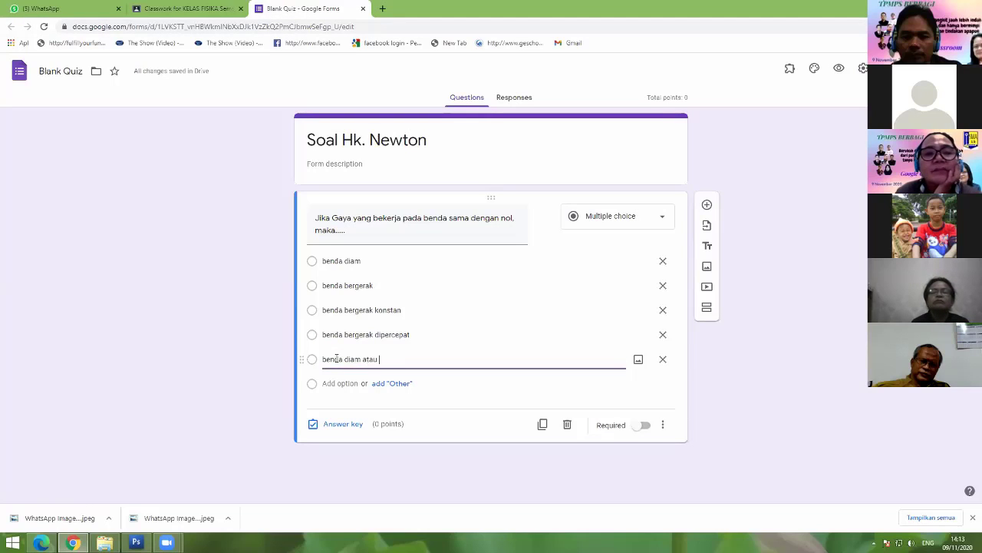
type("bergera")
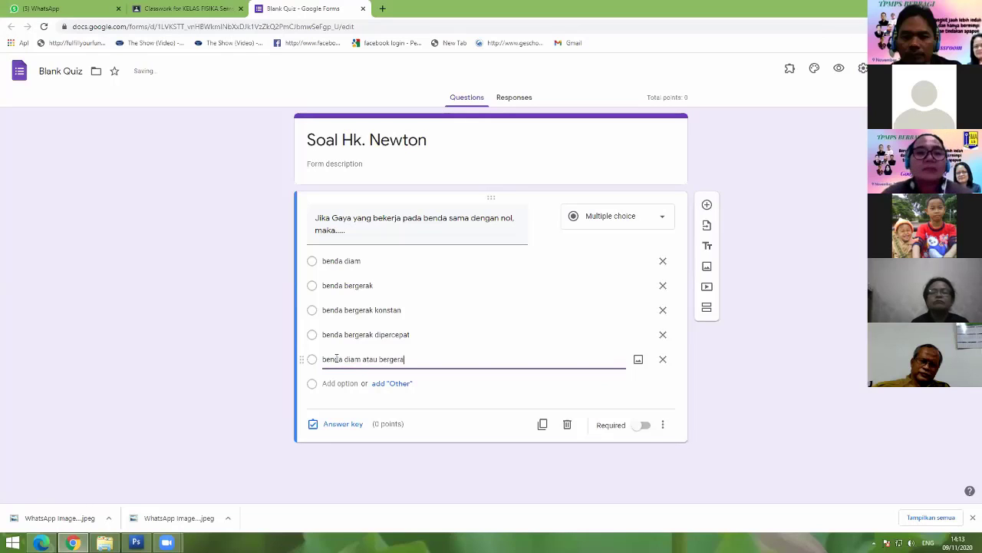
type("k konstan")
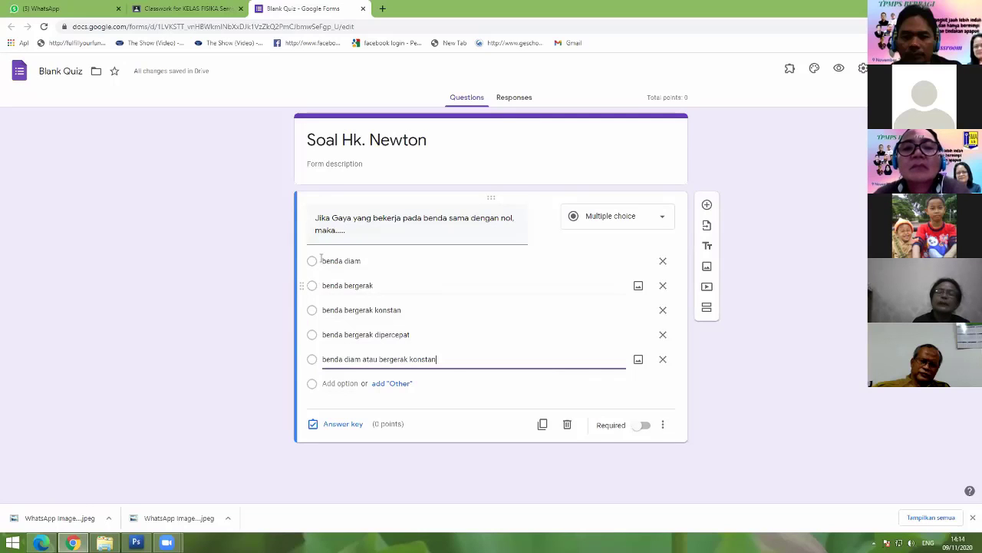
left_click(663, 424)
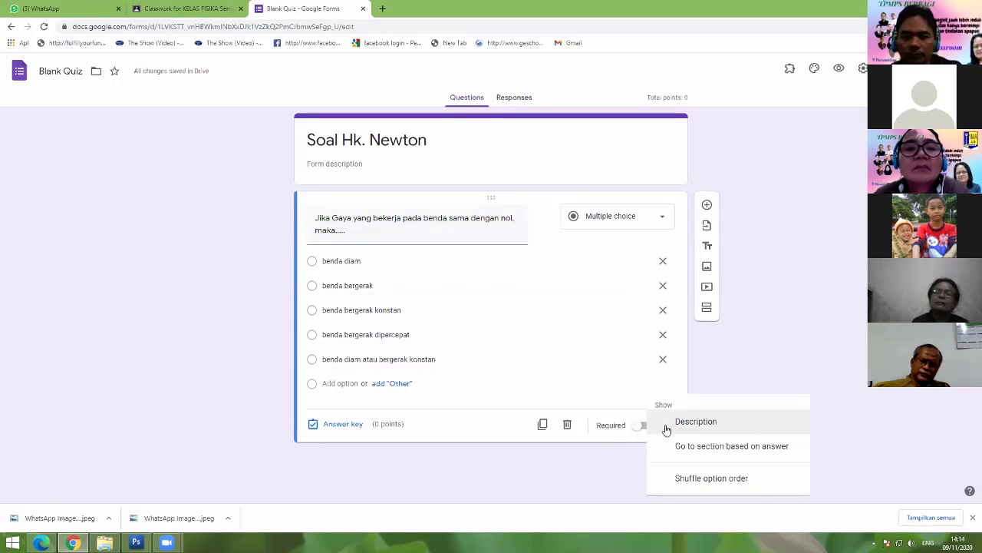
left_click(711, 478)
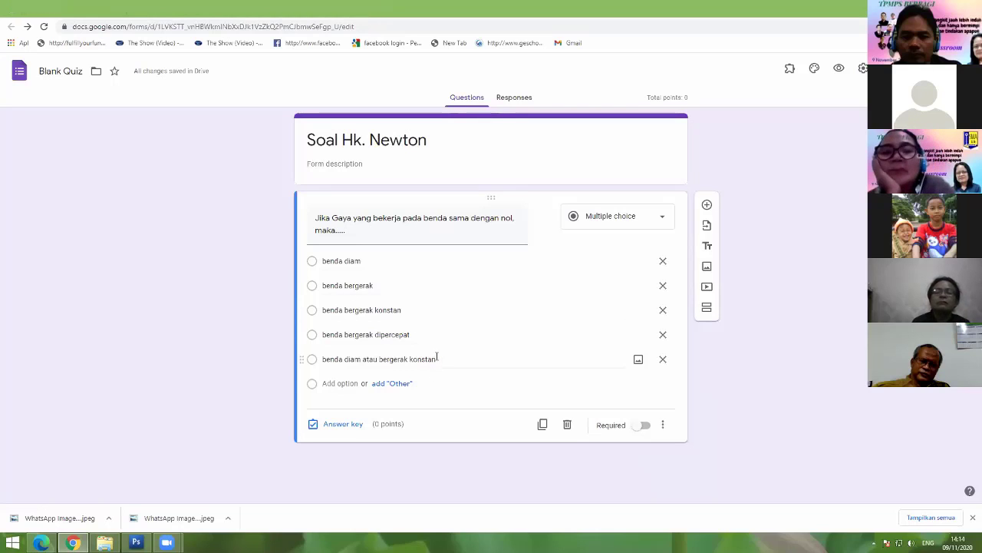
Step: In the answer key, mark 'benda diam atau bergerak konstan' correct and set it to 100 points
left_click(346, 424)
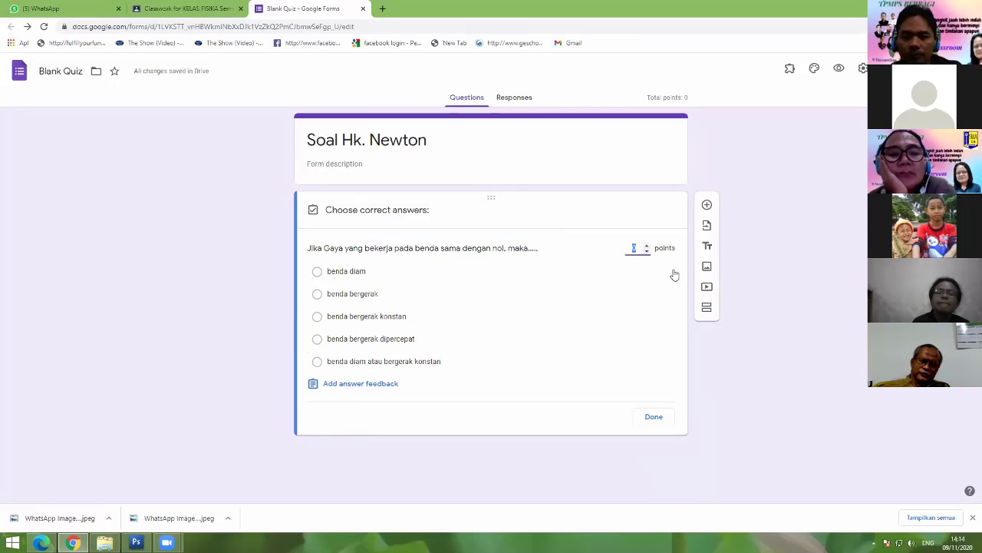
type("1")
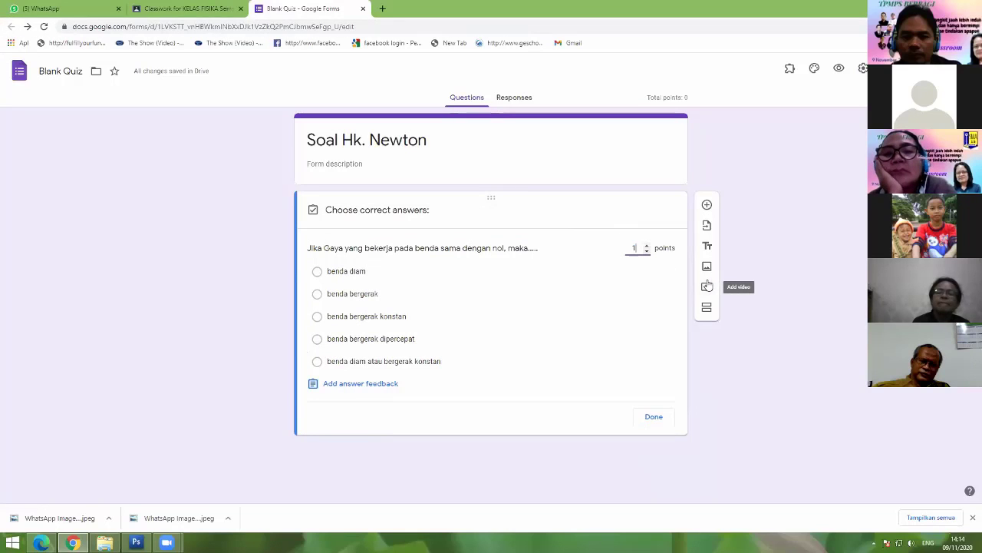
type("00")
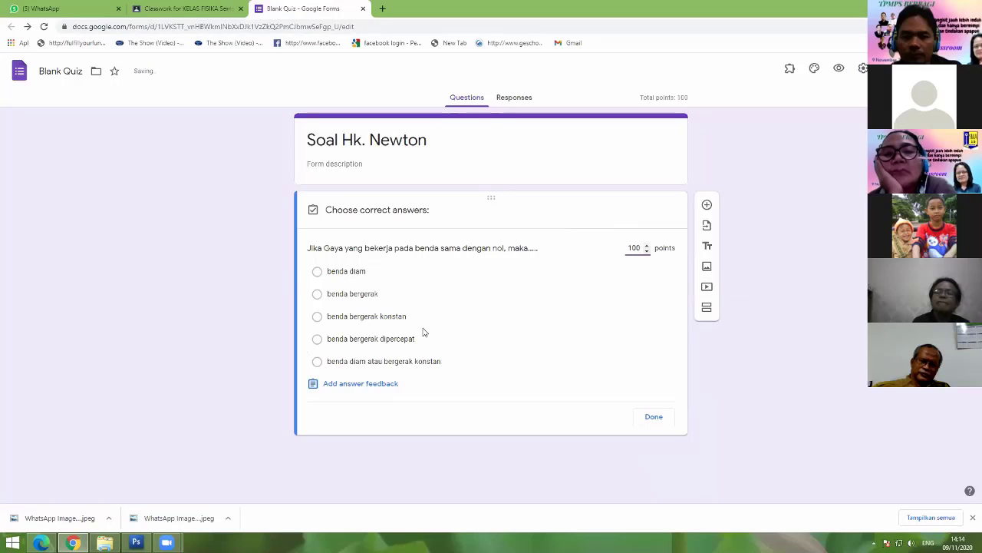
left_click(355, 363)
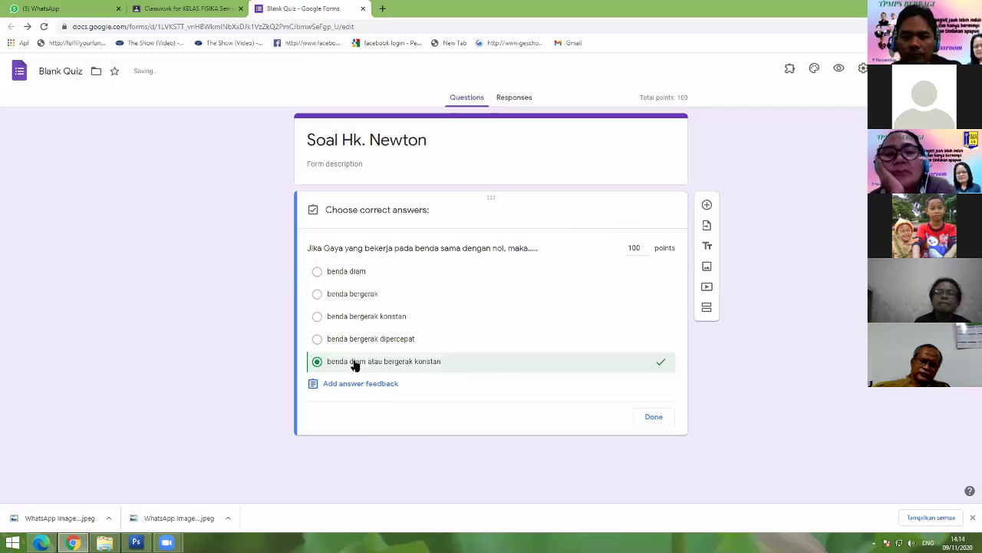
left_click(655, 419)
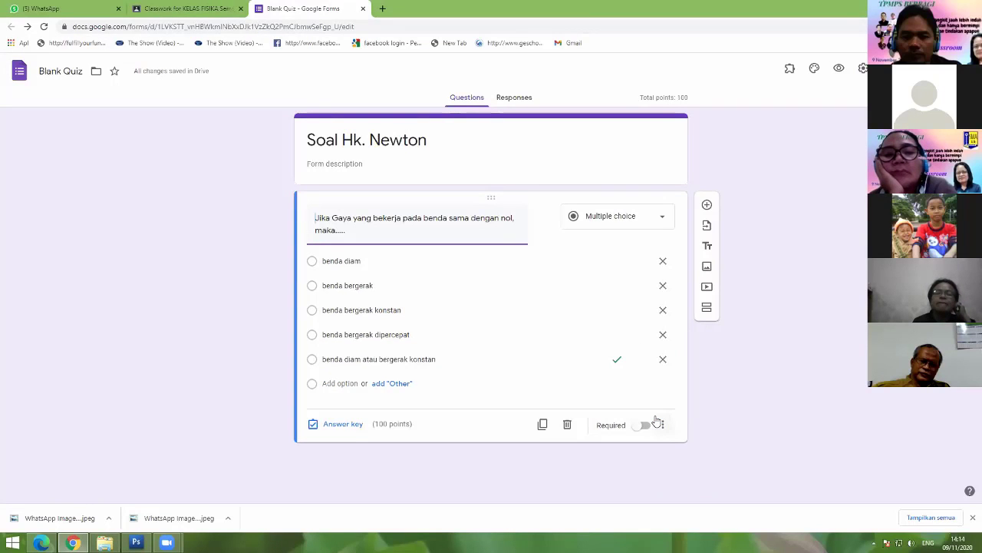
left_click(832, 311)
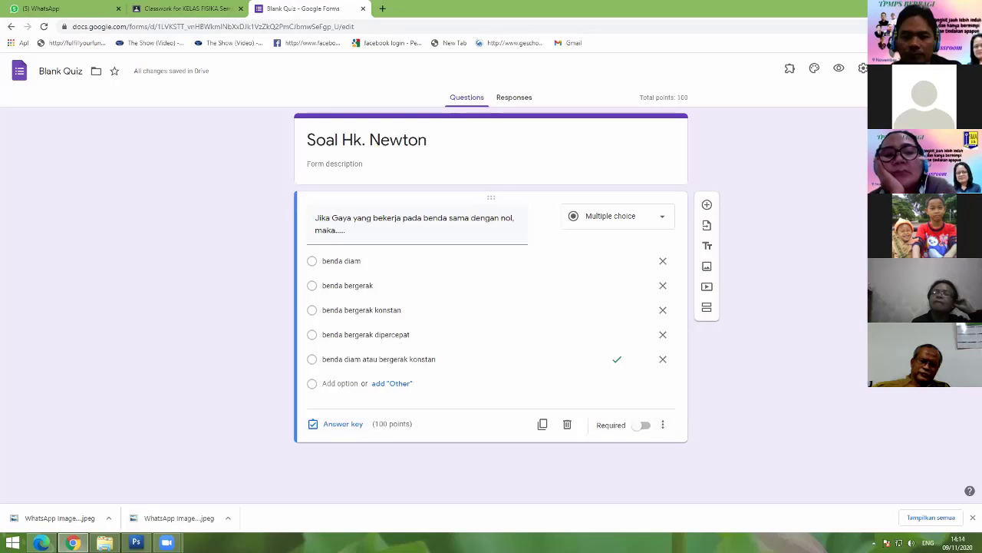
left_click(900, 71)
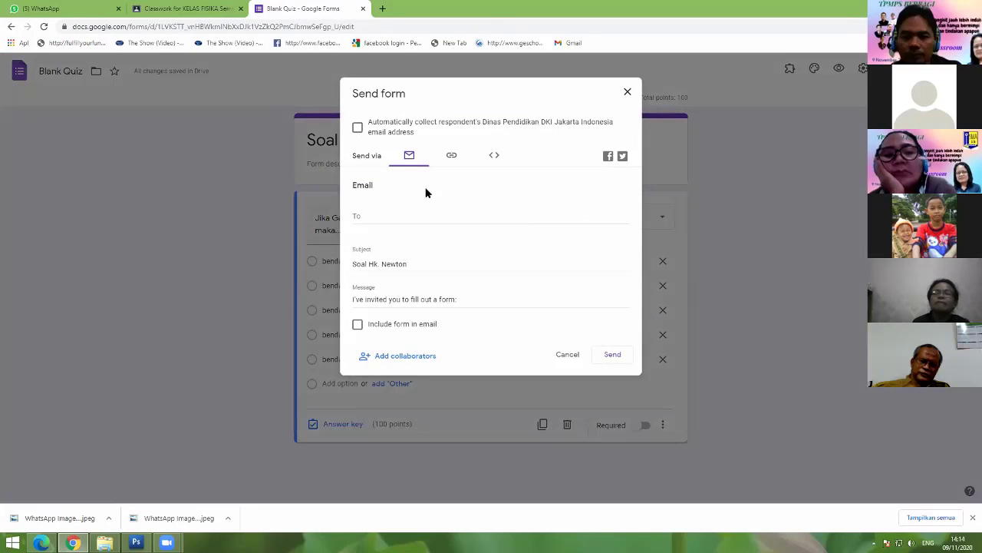
Step: Dismiss the Send dialog and rename the Blank Quiz file to 'Soal Hk. Newton'
left_click(627, 92)
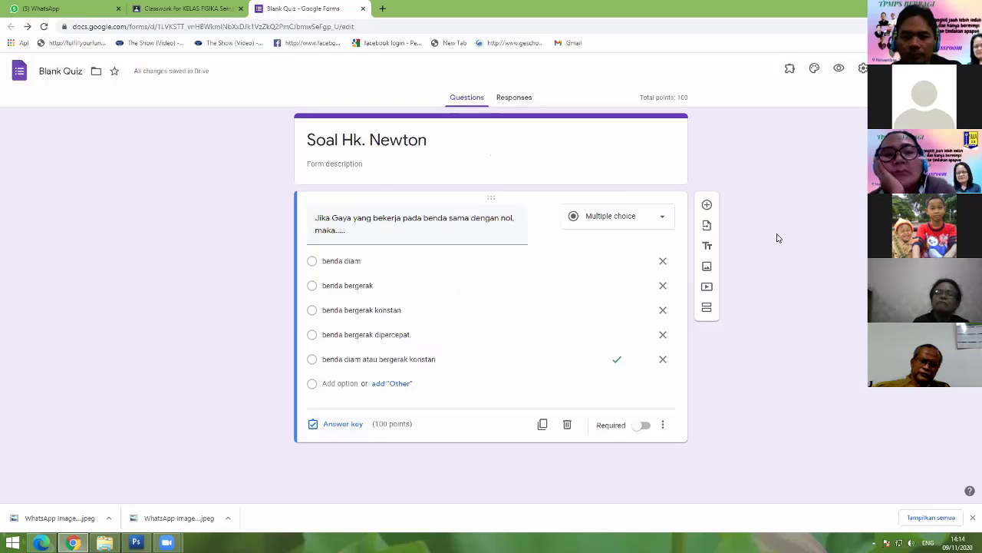
left_click_drag(82, 71, 40, 71)
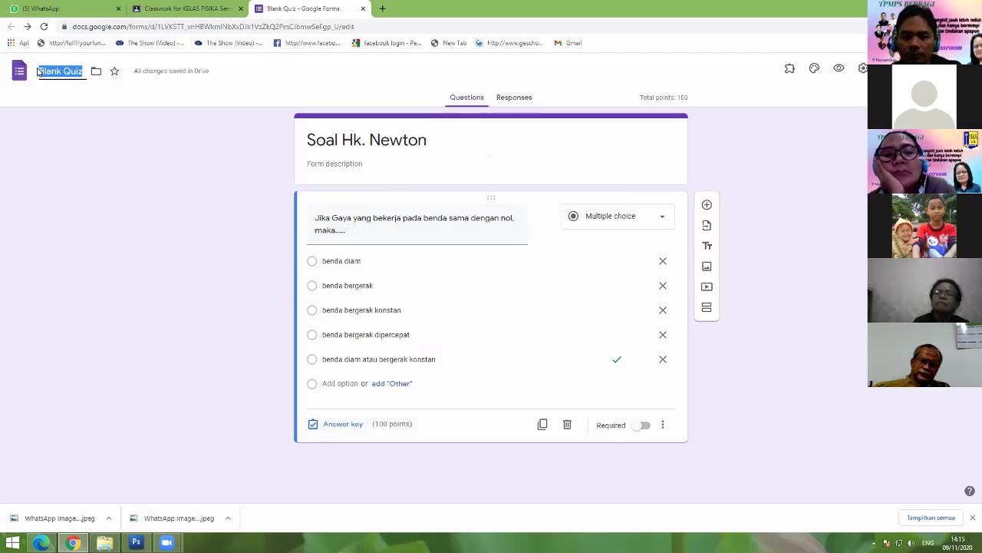
type("Soal")
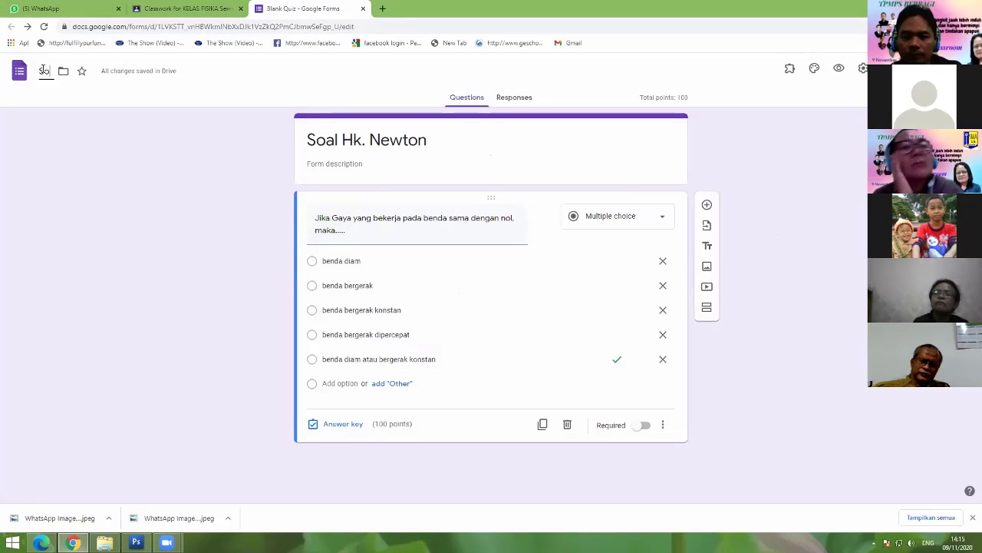
type(" Hk")
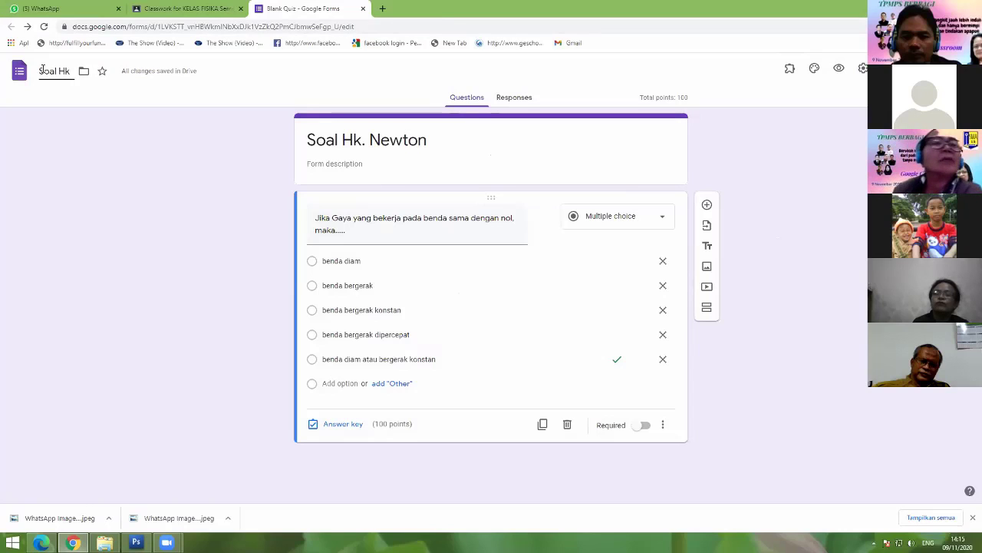
type(". Newton")
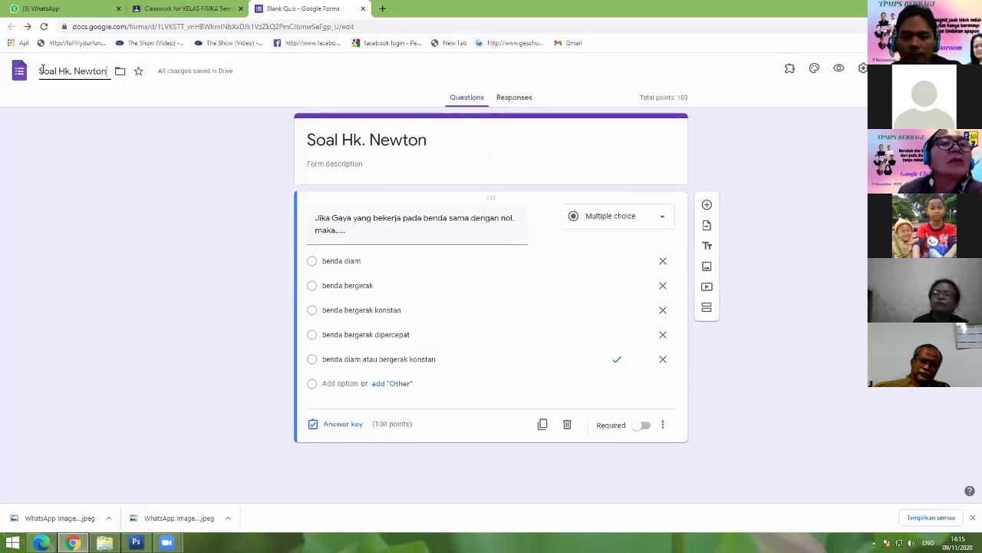
left_click(859, 149)
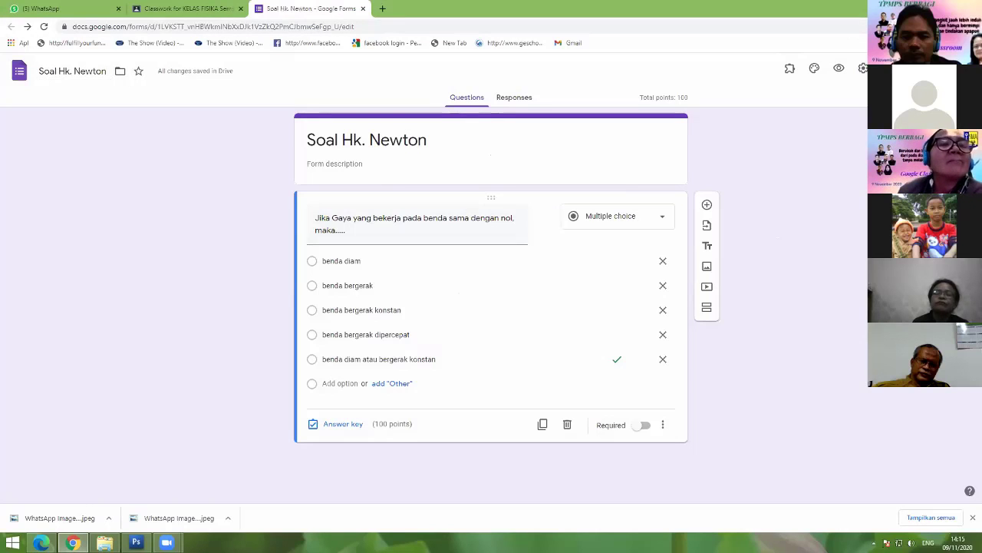
Step: In Settings, turn on Collect email addresses and Limit to 1 response, leaving Edit after submit off
left_click(863, 68)
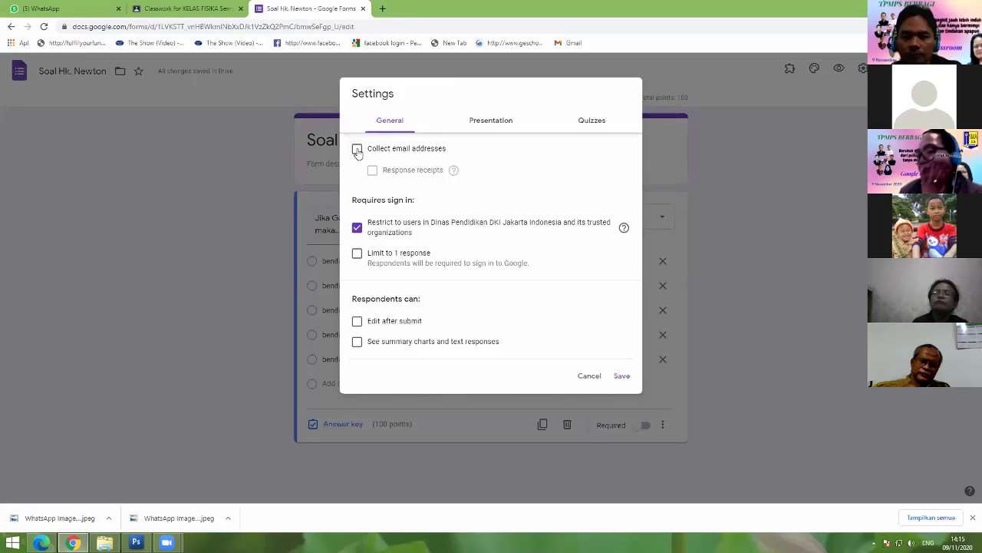
left_click(358, 151)
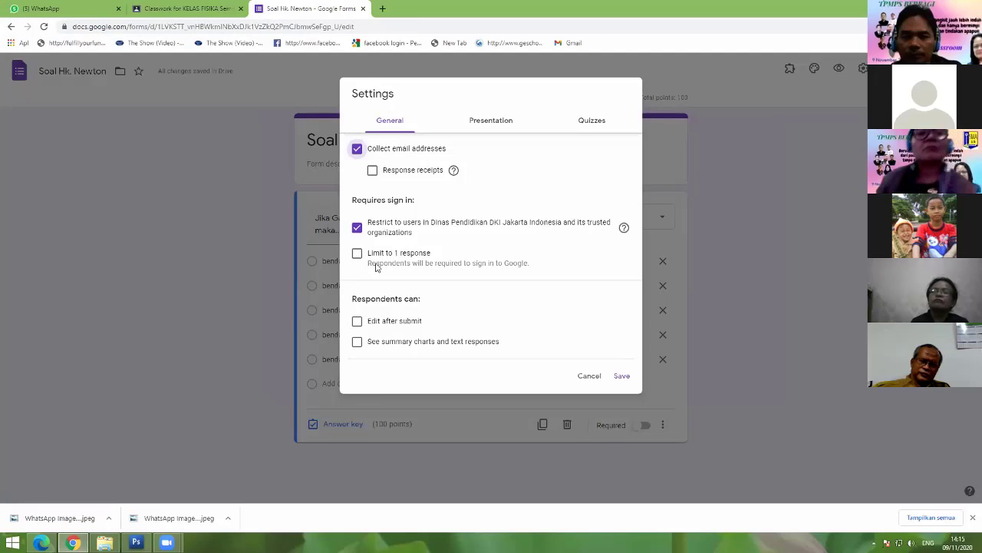
left_click(358, 256)
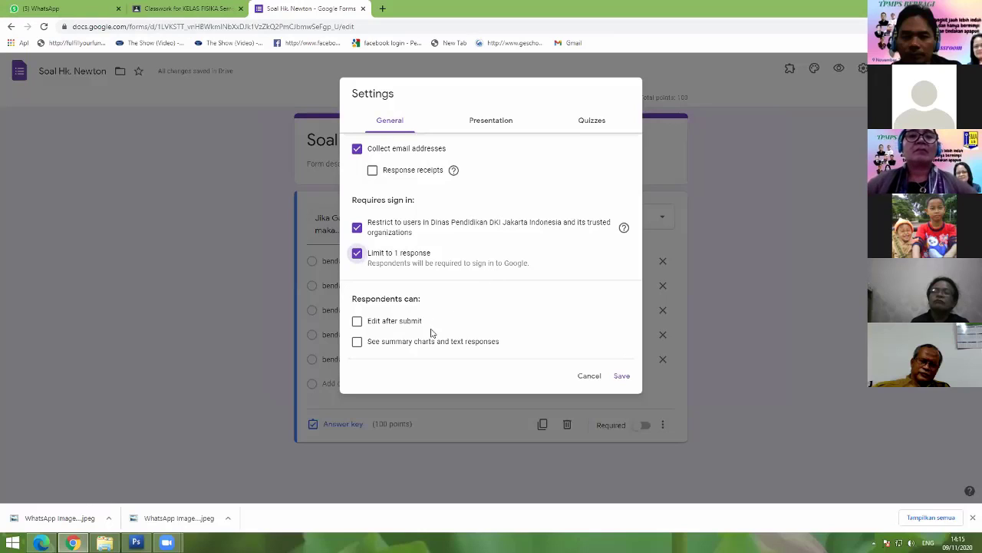
left_click(357, 323)
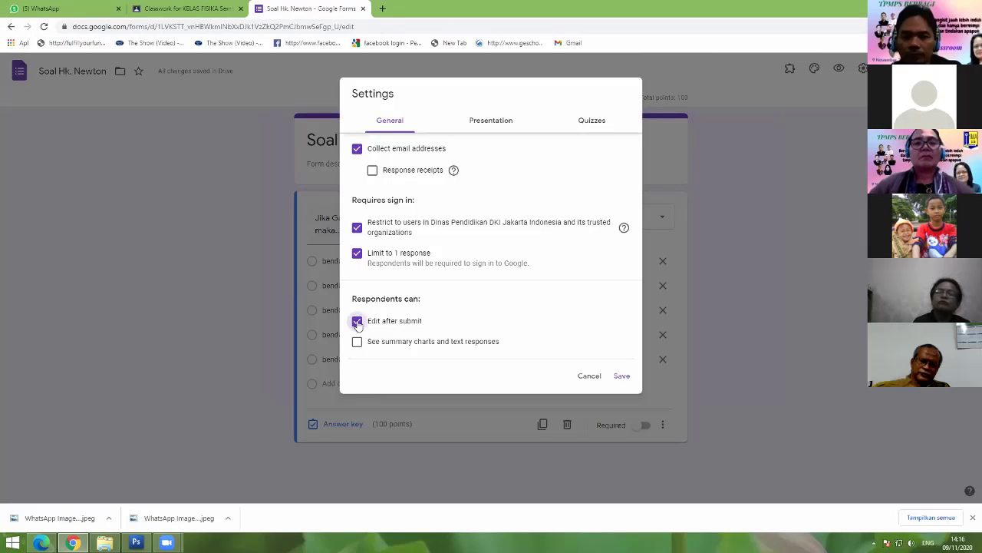
left_click(357, 322)
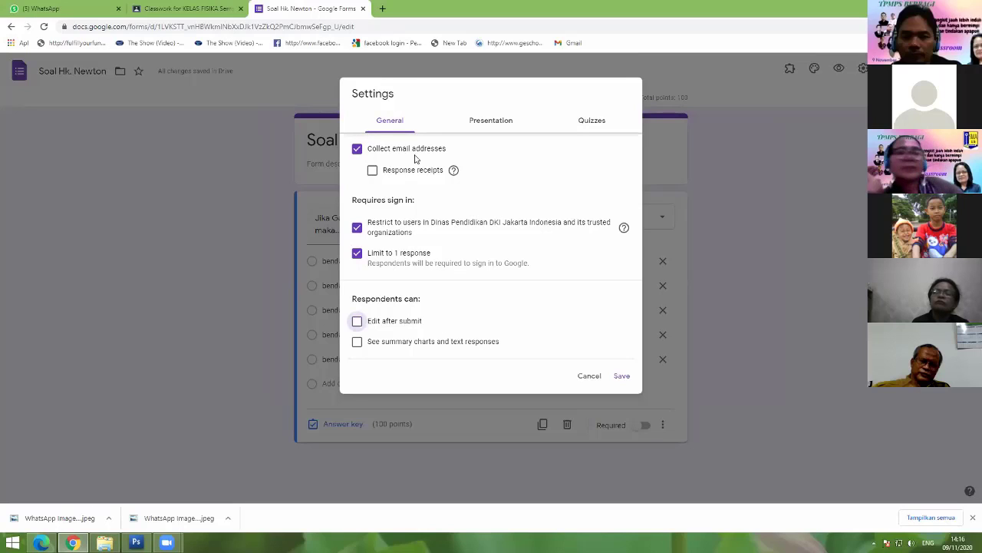
left_click(491, 121)
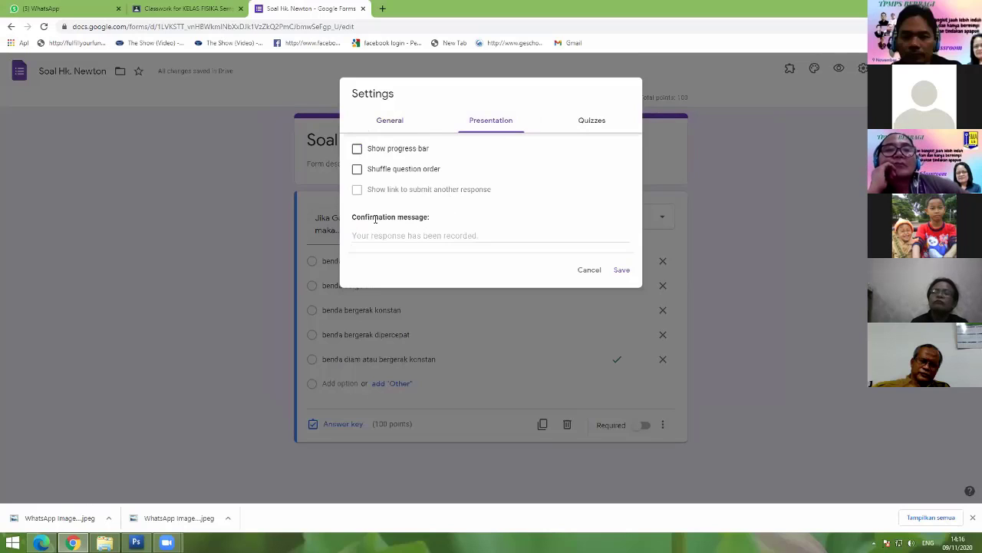
Step: Type 'Terimakasih, telah menjawab' into the Presentation confirmation message field
left_click_drag(375, 218, 424, 215)
left_click(442, 223)
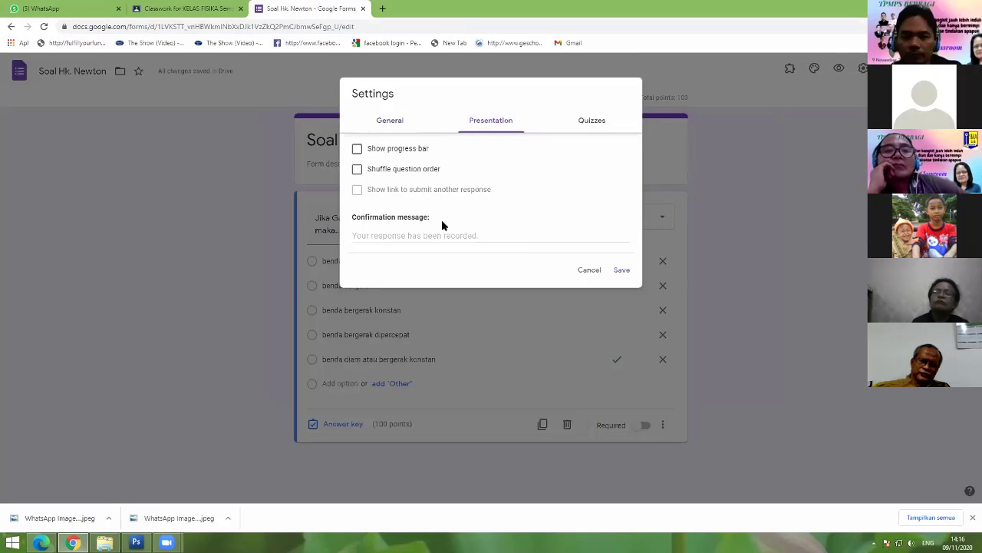
left_click(424, 235)
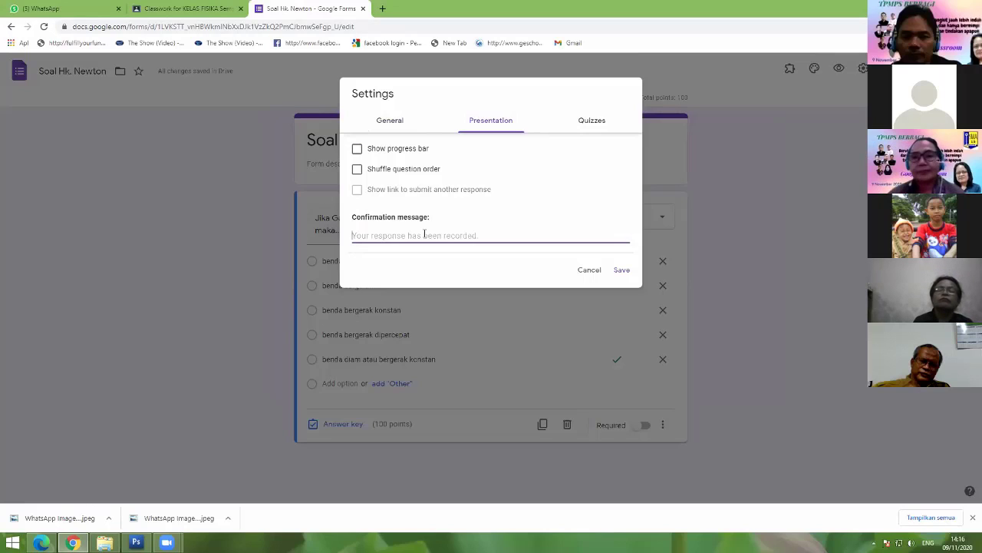
type("Terimakasih, tel")
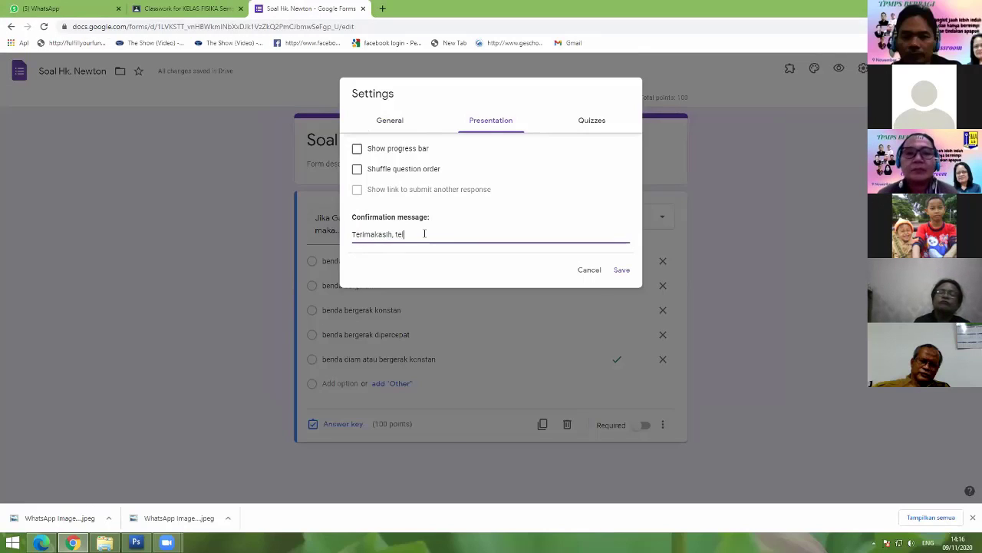
type("ah menjawa")
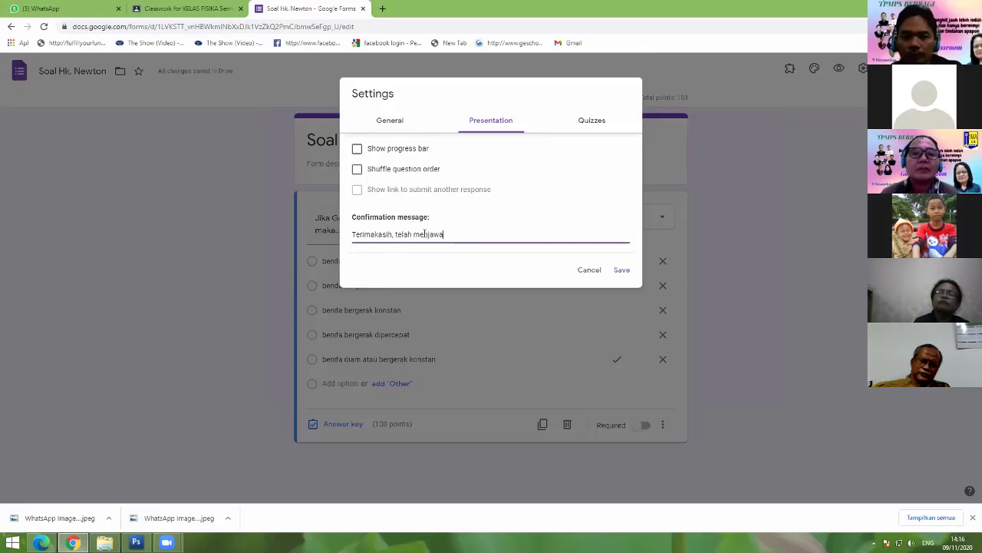
type("b dengan baik")
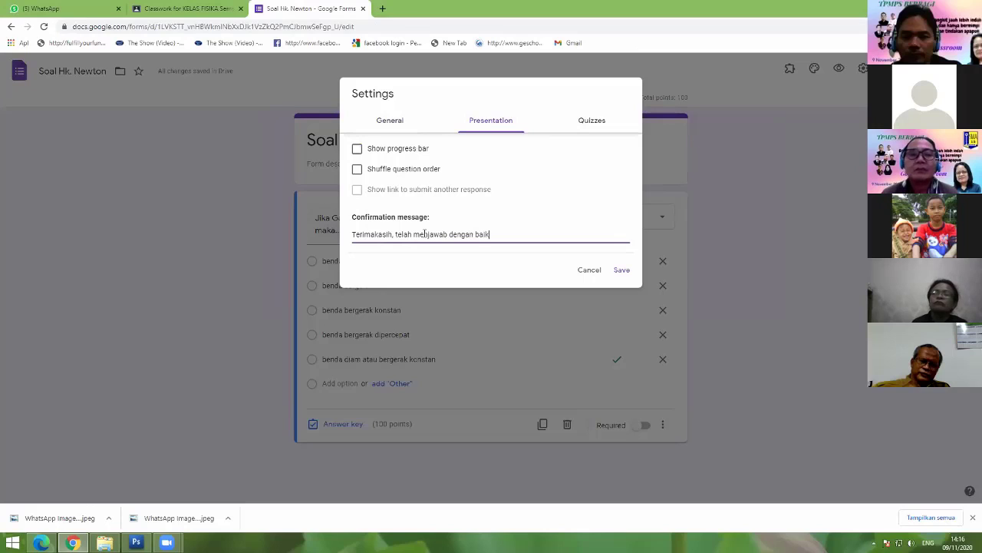
Step: In the Quizzes settings, untick Correct answers under Respondent can see
left_click(591, 121)
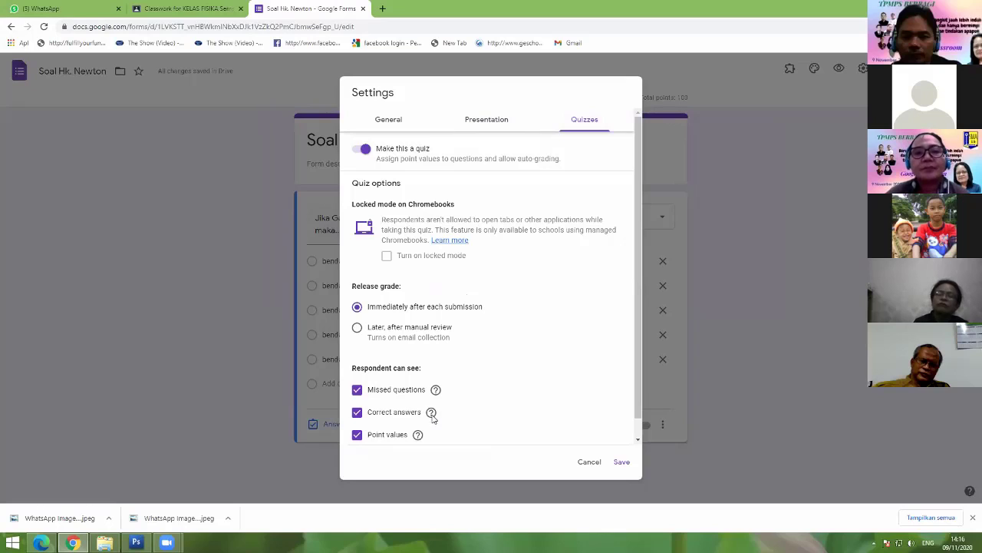
left_click(357, 415)
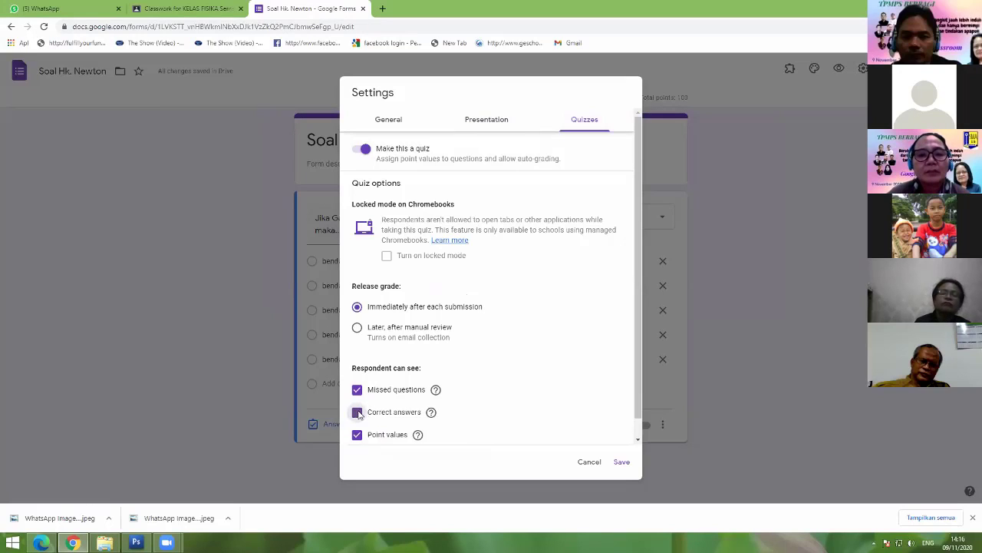
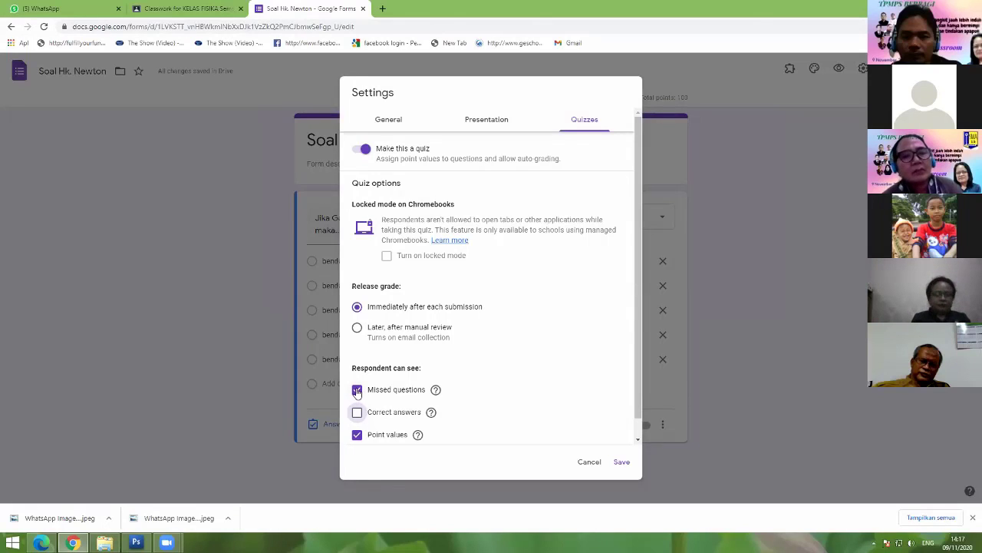
Step: Untick Missed questions and Point values under what respondents can see
left_click(357, 389)
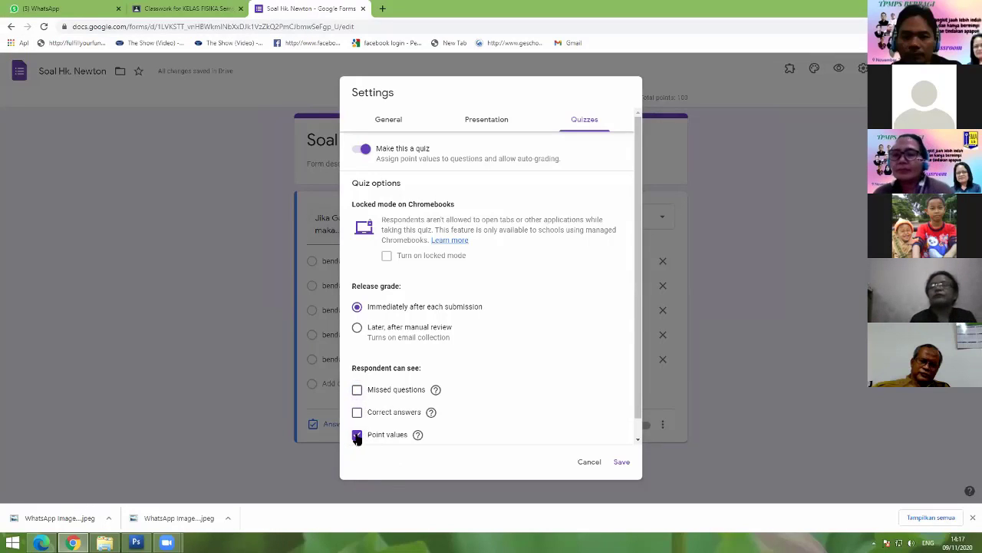
left_click(357, 434)
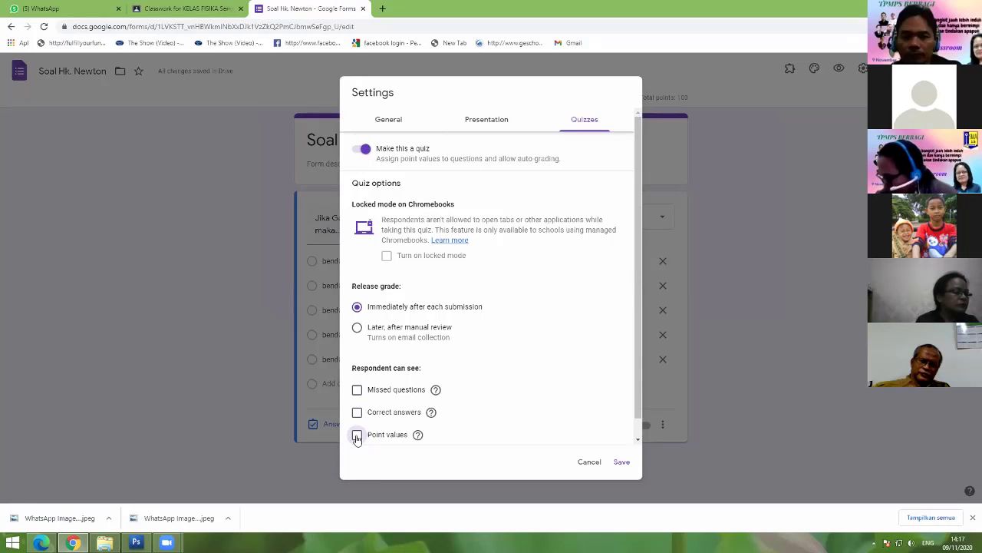
left_click(356, 437)
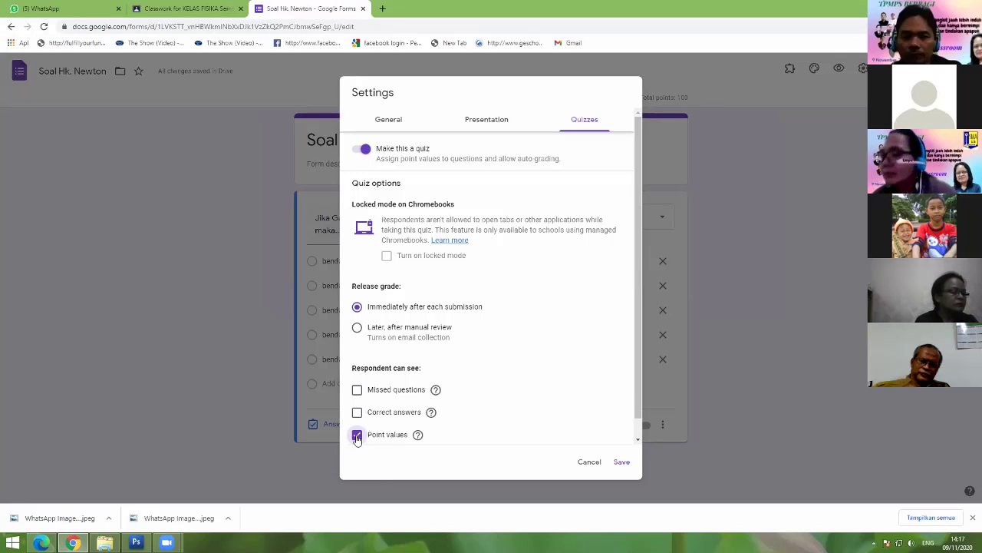
left_click(357, 437)
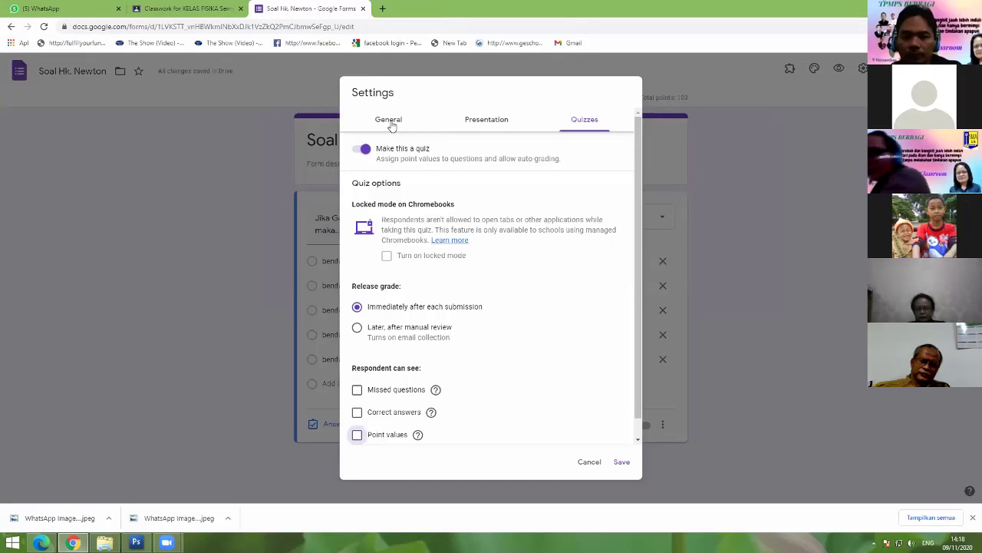
Step: Review the Presentation and General settings, then save the quiz settings
left_click(457, 122)
left_click(385, 121)
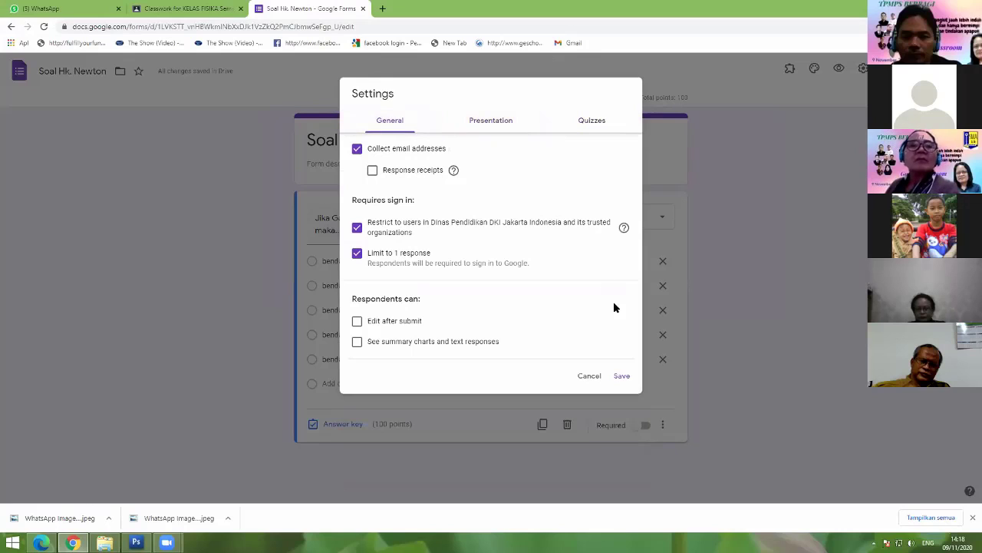
left_click(622, 375)
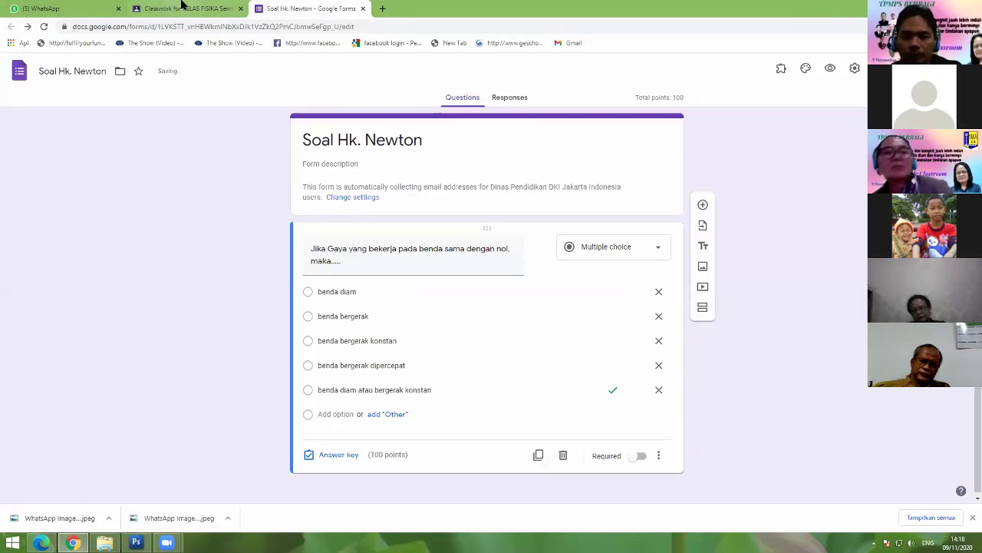
Step: Check the attached Blank Quiz from the draft, then assign Hk Newton to KELAS FISIKA
left_click(183, 7)
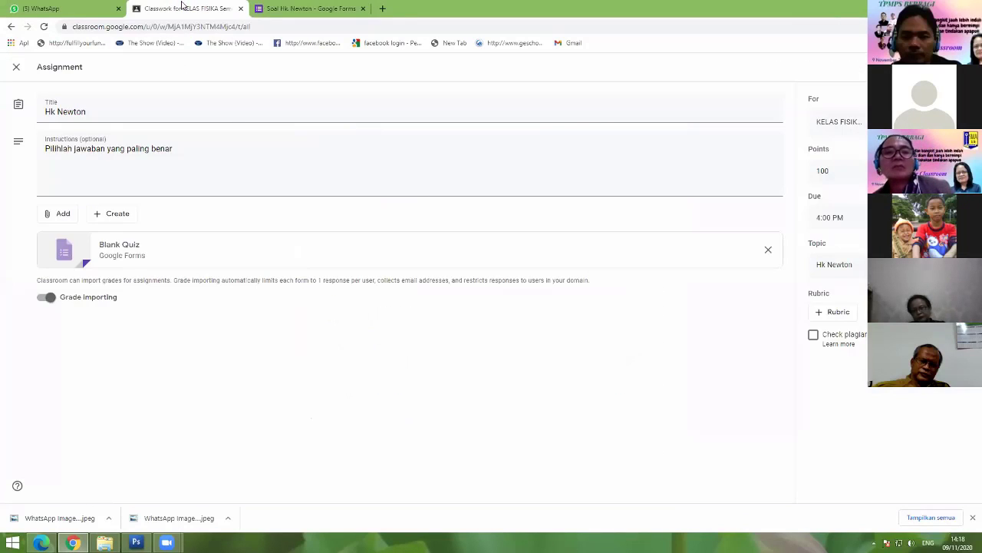
left_click(110, 246)
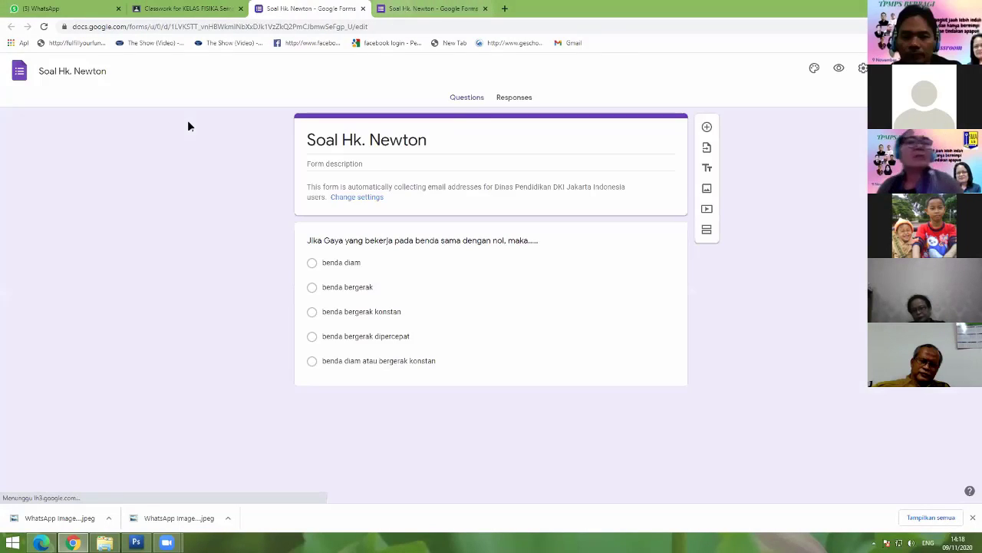
left_click(175, 9)
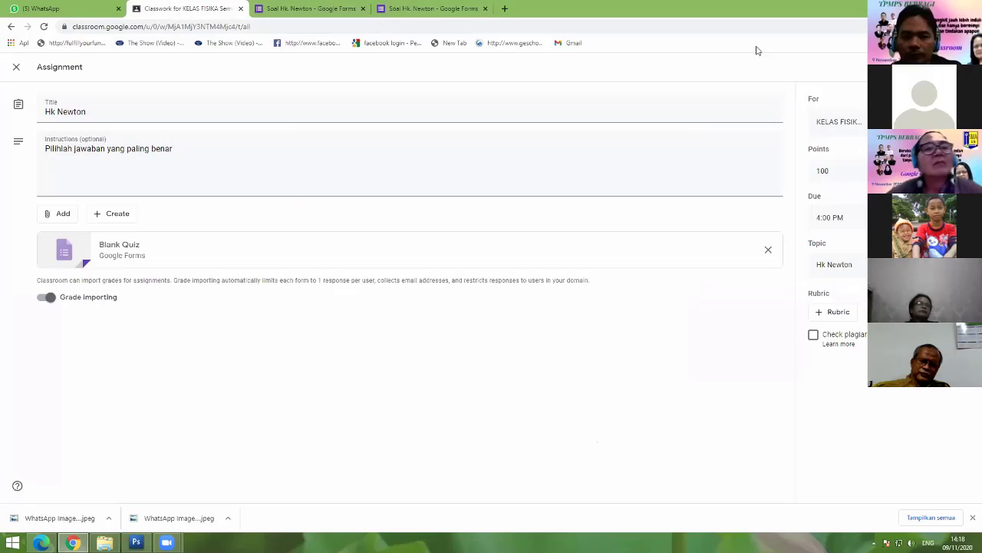
left_click(932, 67)
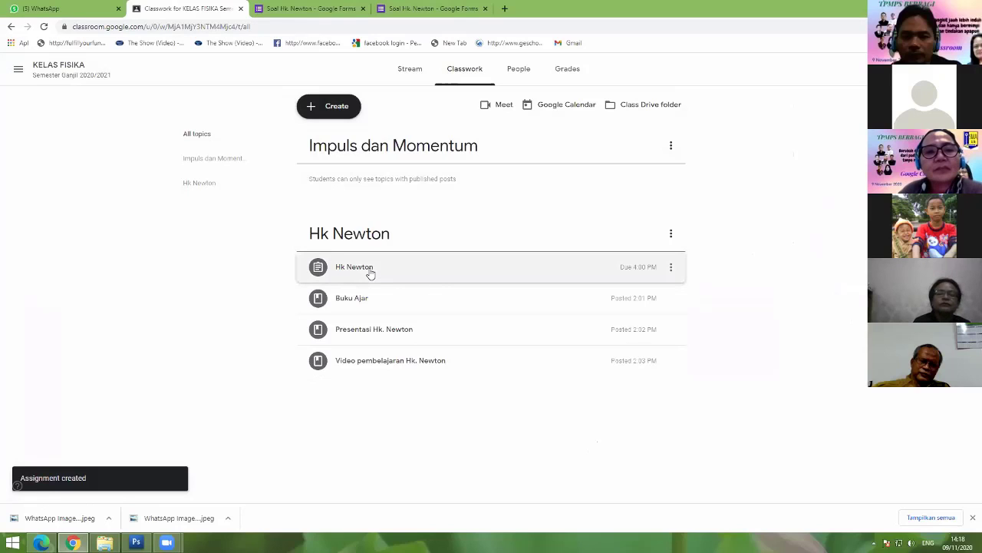
Step: Expand the Hk Newton assignment, open its Soal Hk. Newton form, then bring up the student's window
left_click(371, 274)
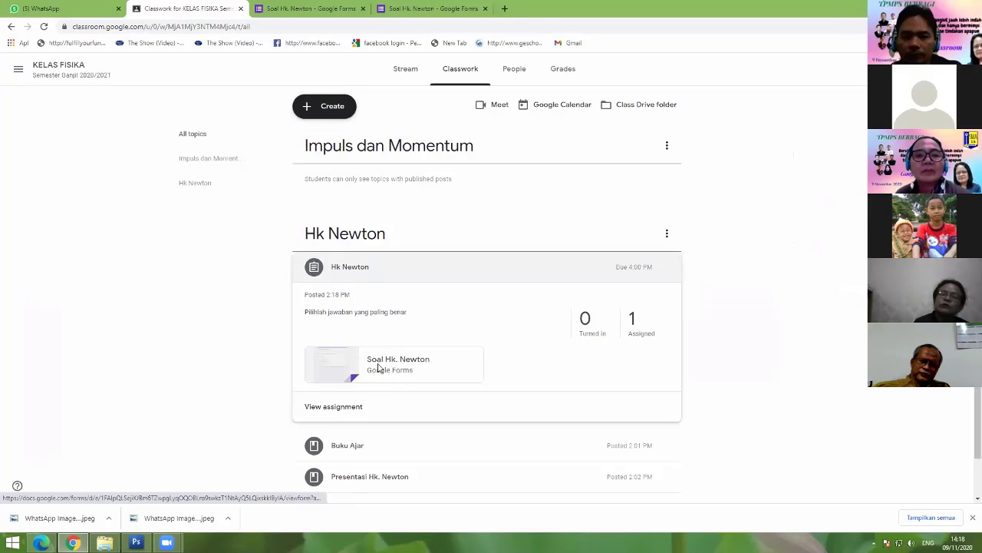
left_click(378, 368)
key("ctrl+Tab")
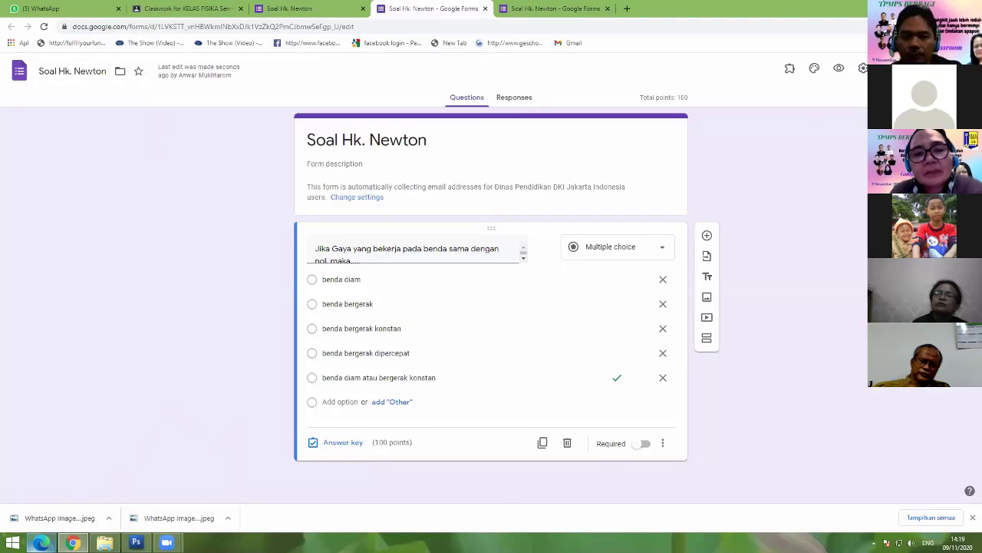
mouse_move(42, 542)
left_click(108, 445)
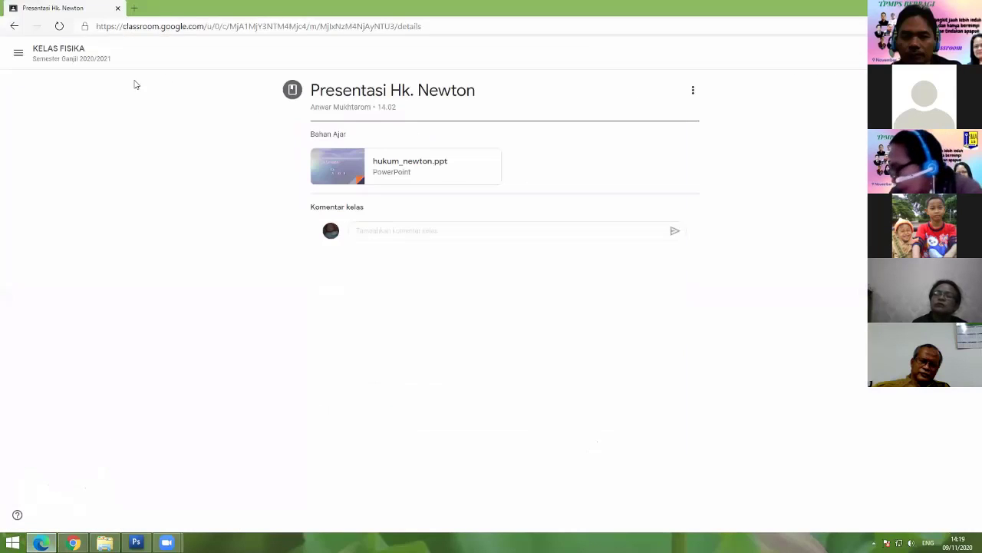
Step: As the student, open the Hk Newton post in KELAS FISIKA and launch its Google Formulir attachment
left_click(48, 51)
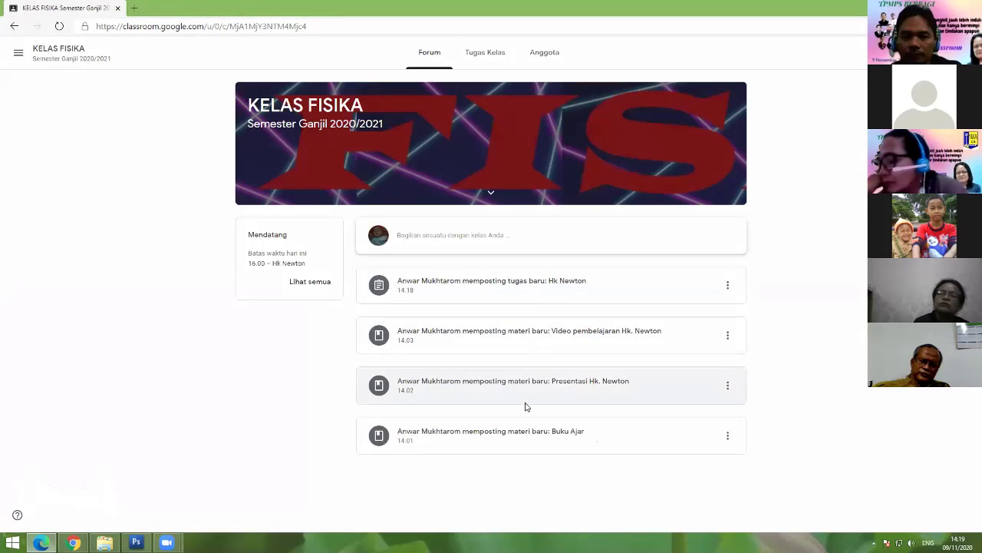
left_click(516, 287)
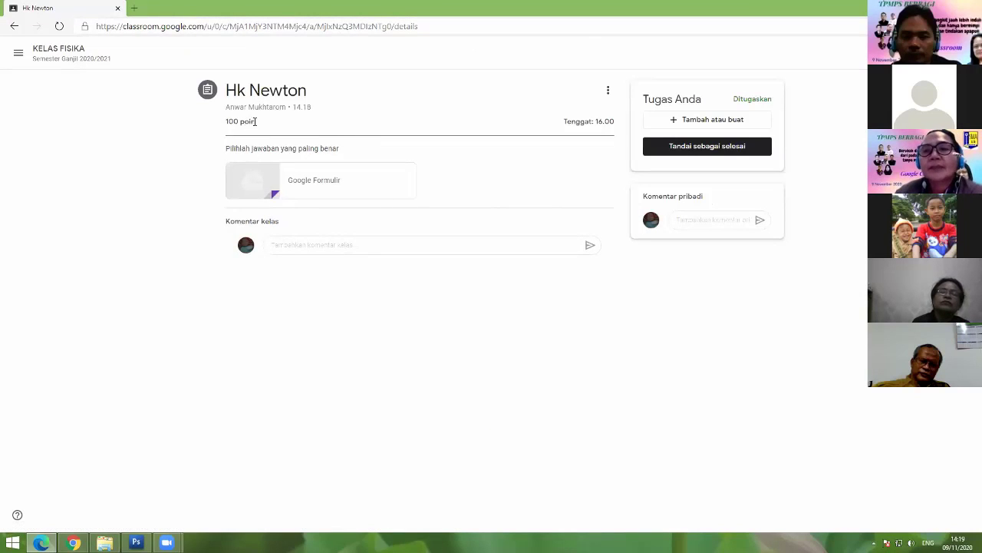
left_click_drag(256, 121, 227, 128)
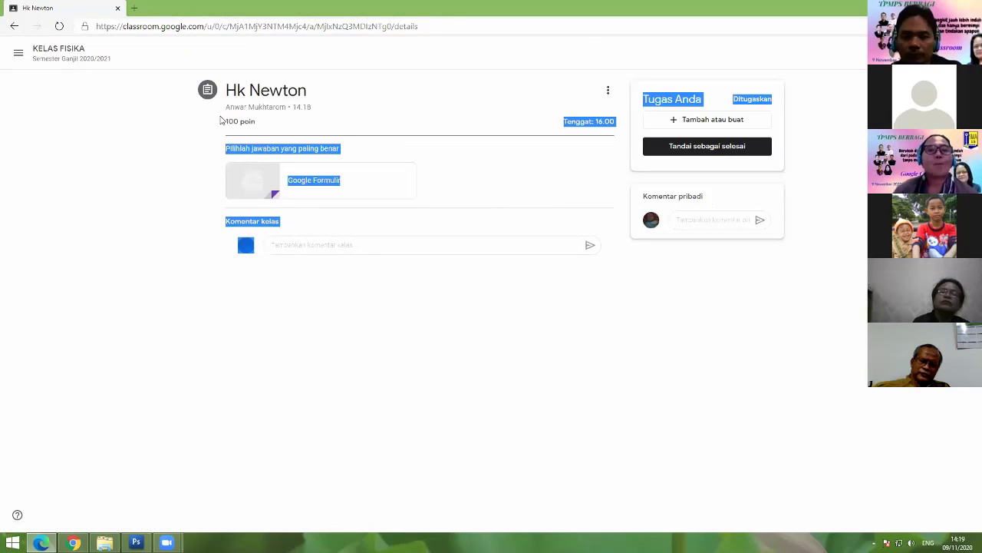
left_click(231, 121)
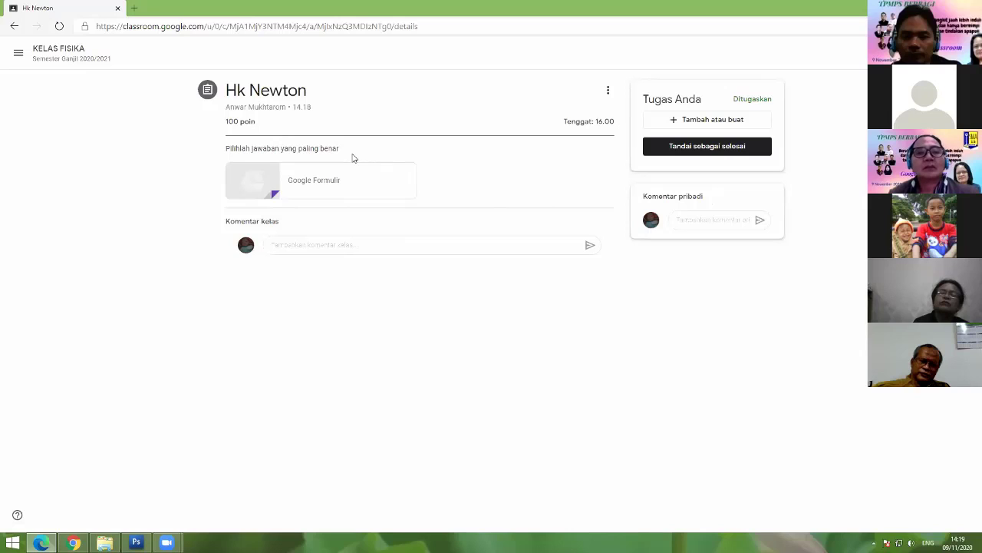
left_click(260, 186)
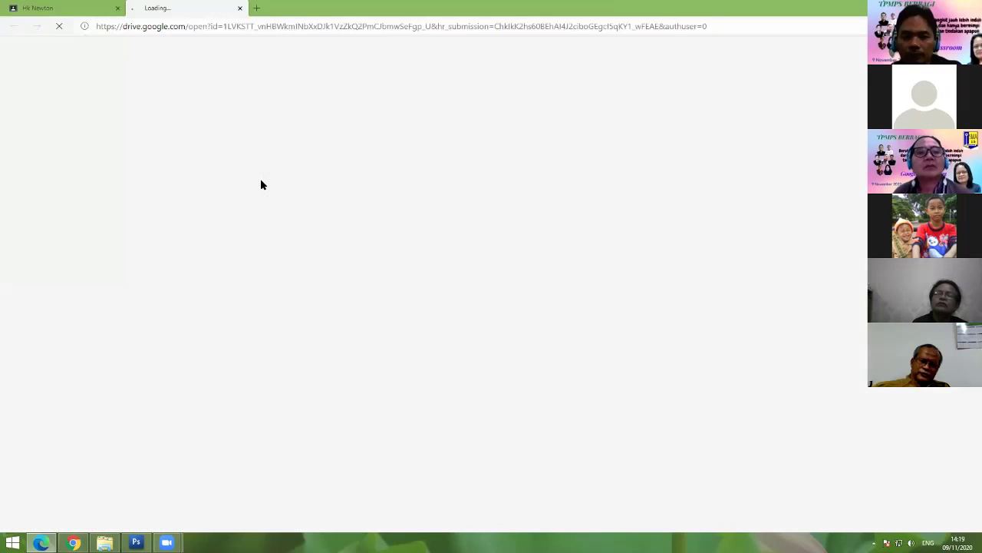
Step: Send the student's access request for the quiz form, then return to the Google Forms window
left_click(412, 221)
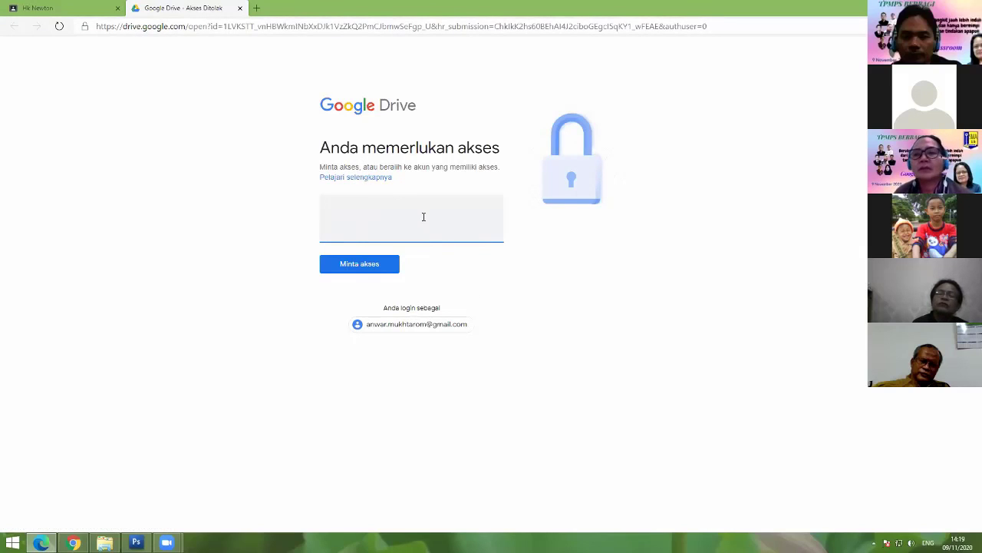
left_click(377, 267)
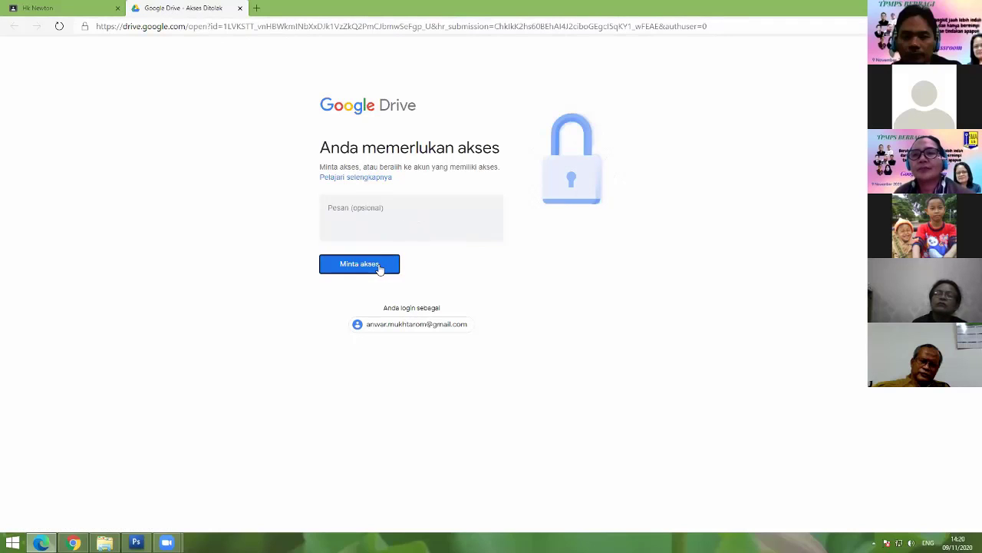
double_click(380, 177)
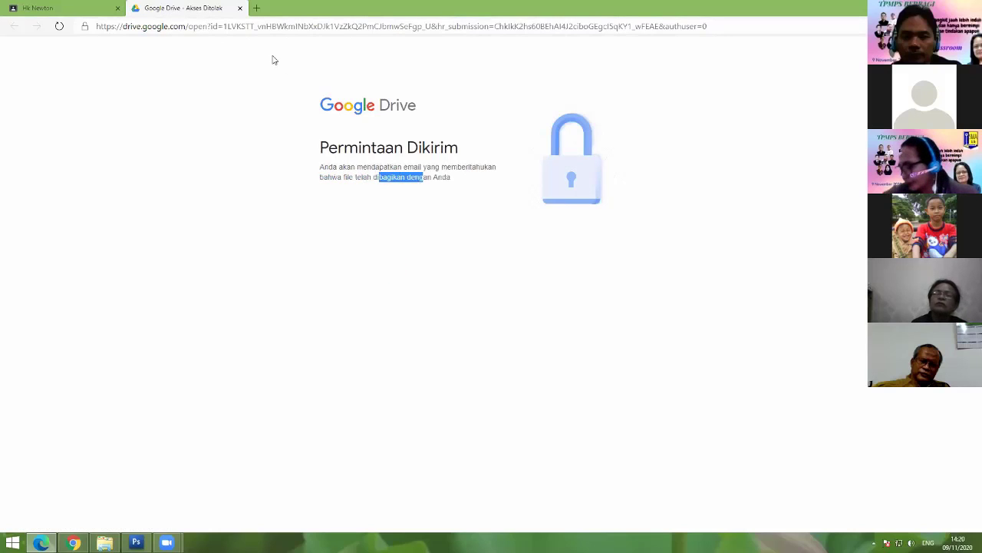
key("alt+Tab")
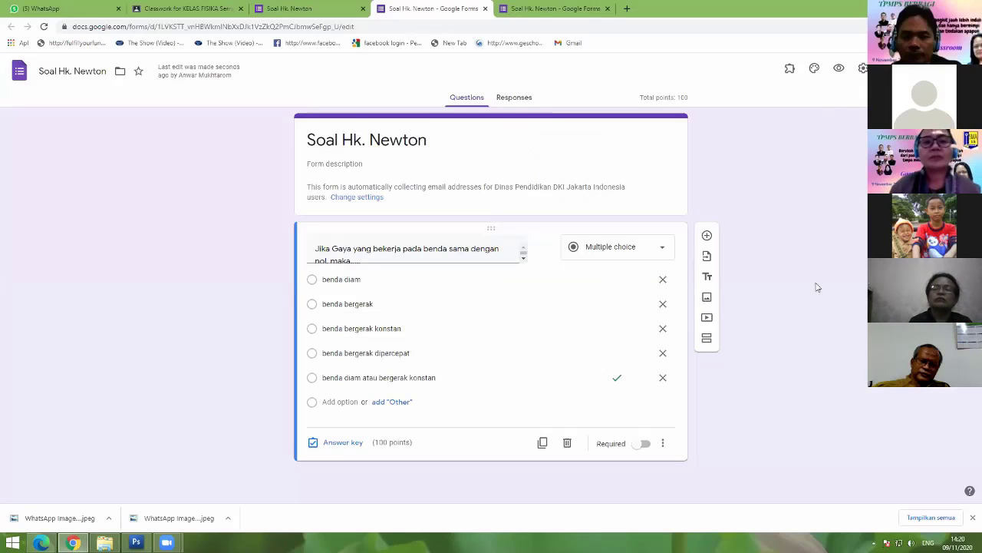
Step: Show the Soal Hk. Newton questions rather than responses, then return to KELAS FISIKA Classwork
left_click(515, 97)
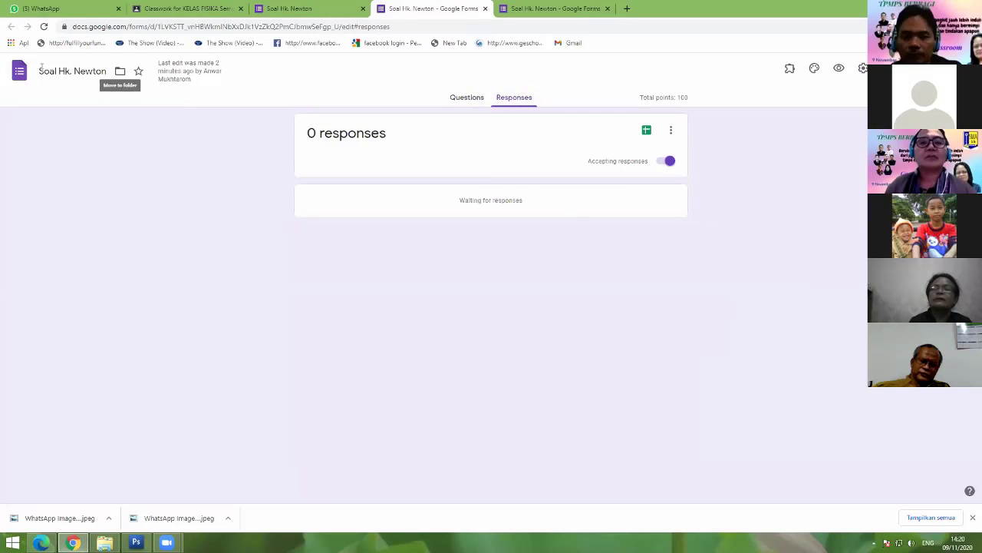
left_click(464, 102)
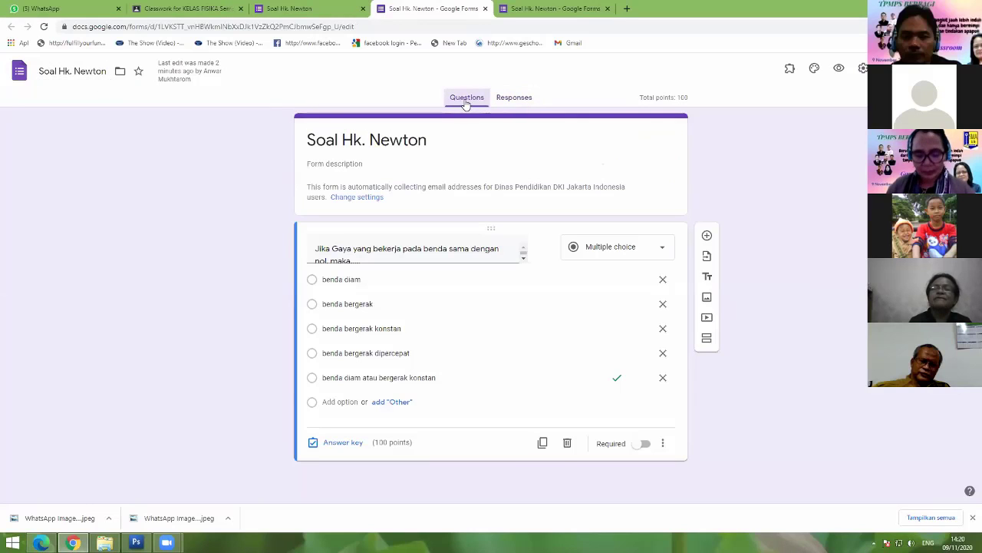
left_click(197, 11)
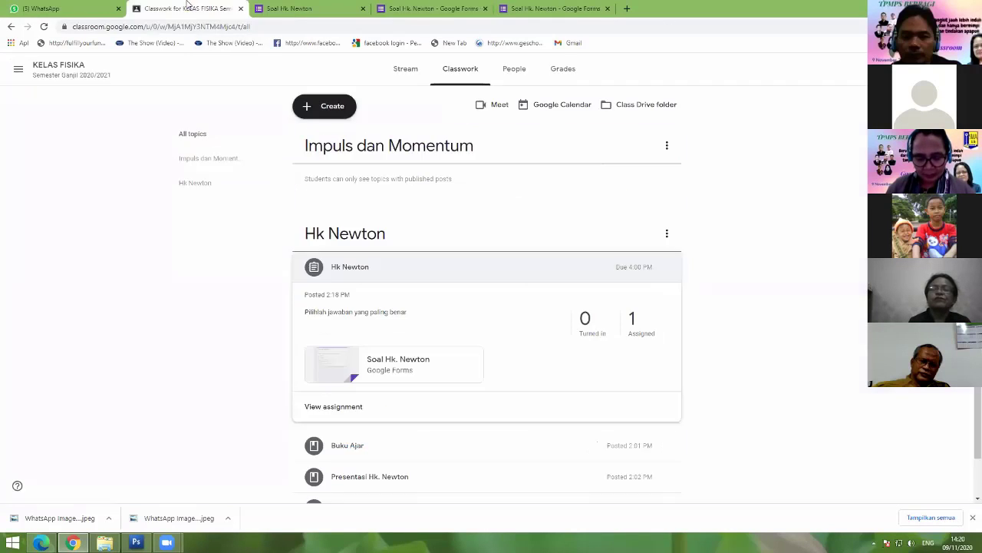
Step: View the students assigned Hk Newton, then enter mail.google.com in the form tab's address bar
scroll(511, 314, "down", 1)
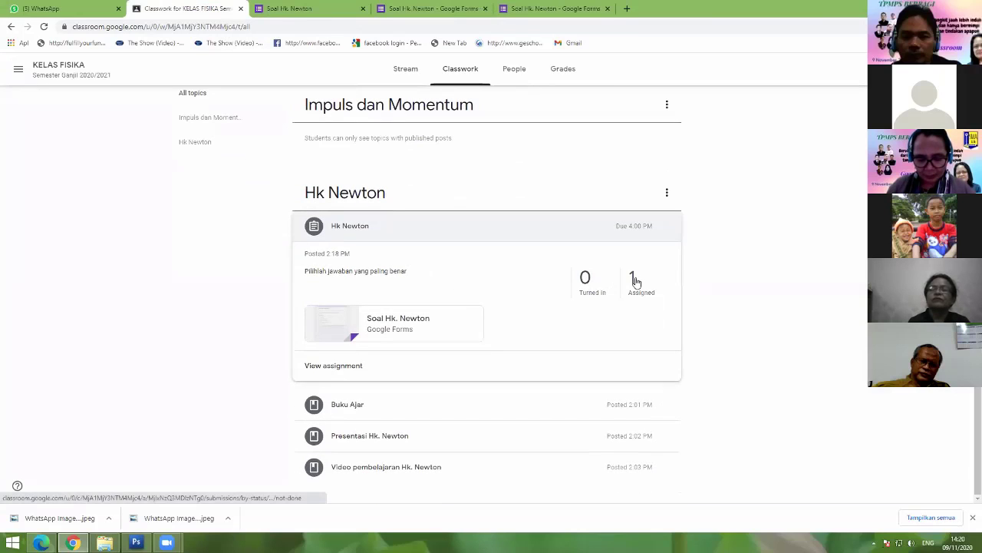
left_click(632, 279)
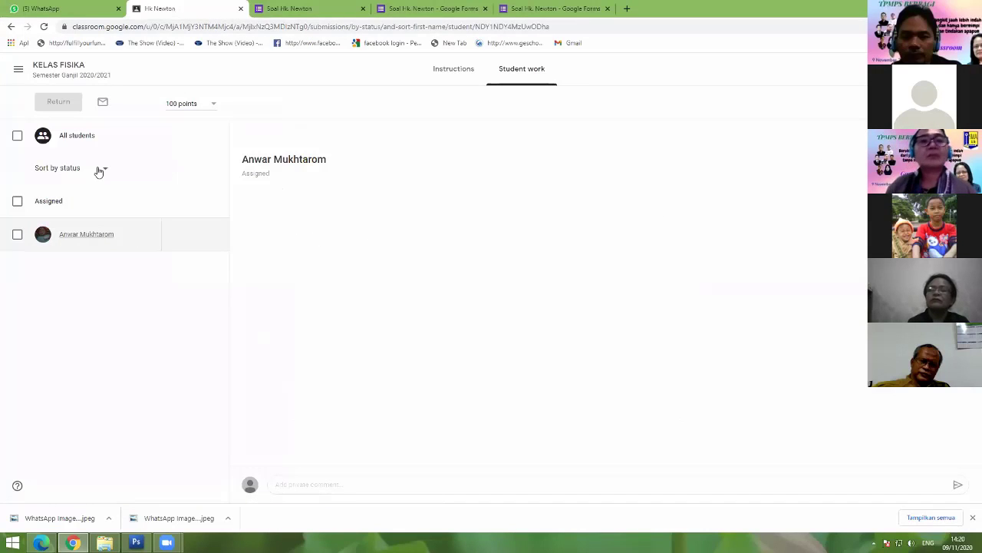
left_click(306, 10)
left_click(302, 26)
type("mai")
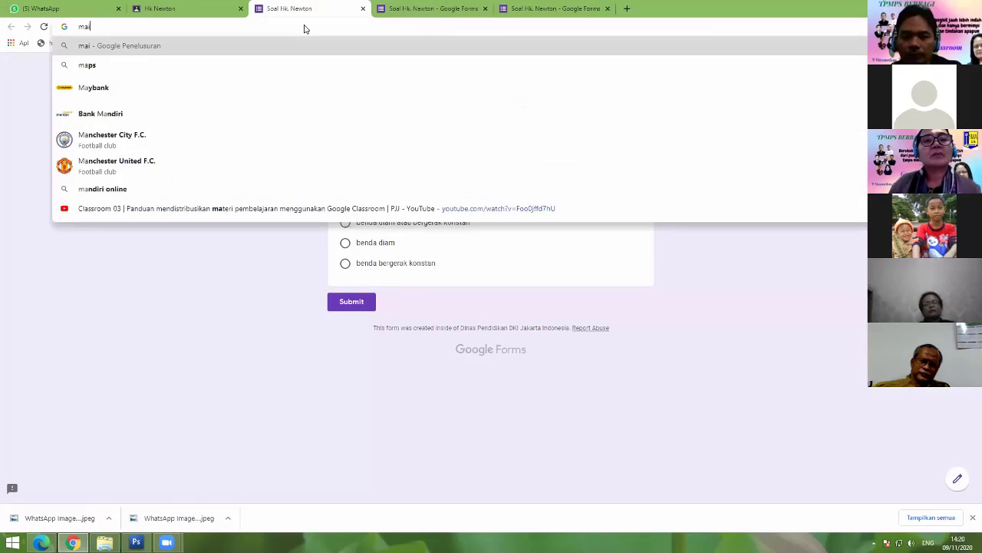
type("l.goo")
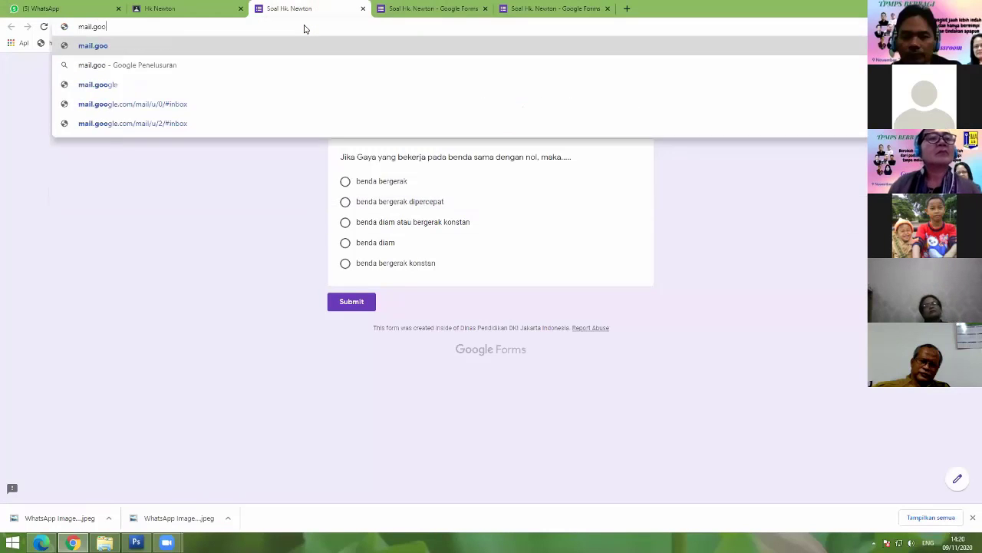
type("gle.com")
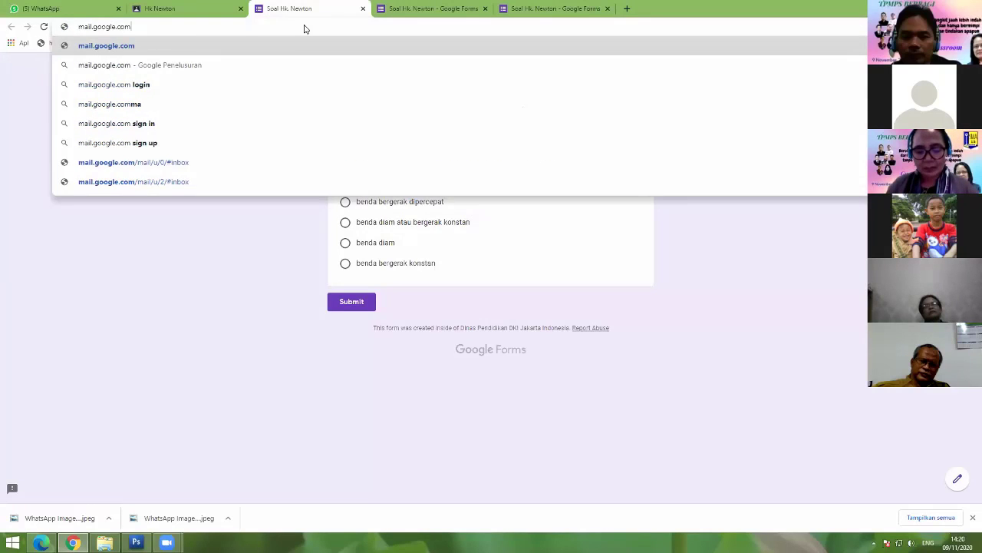
Step: Load Gmail, open the Soal Hk. Newton 'Request for access' email and its sharing settings
key("Return")
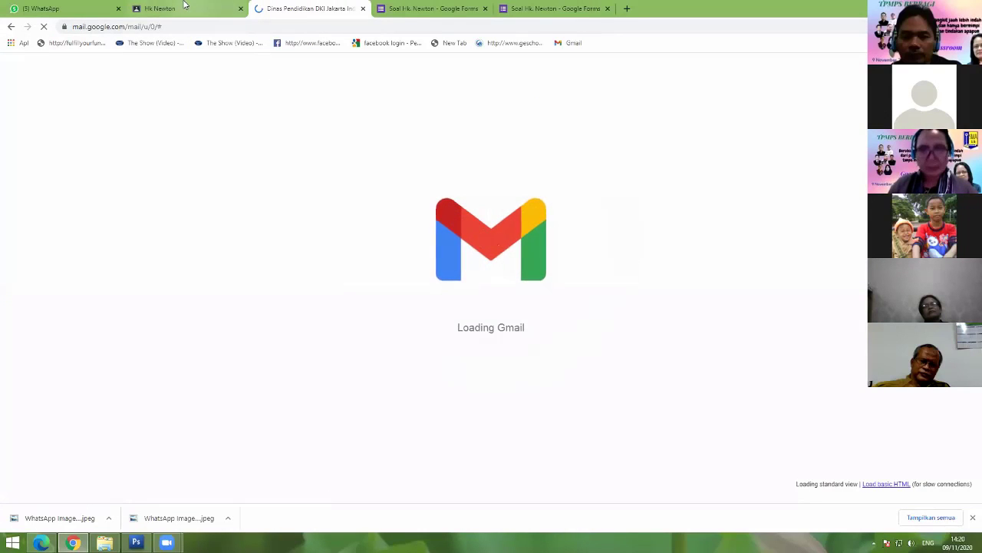
left_click(184, 5)
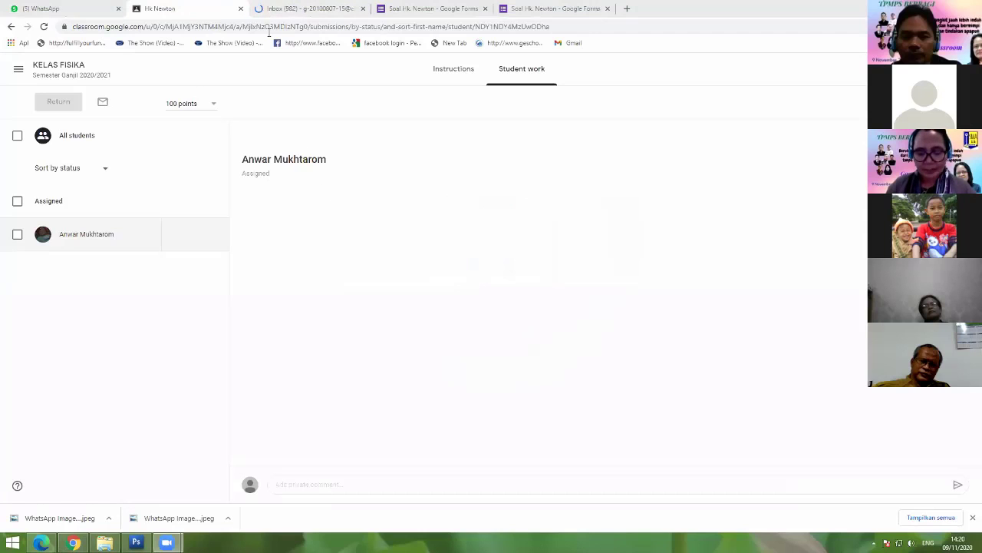
left_click(303, 9)
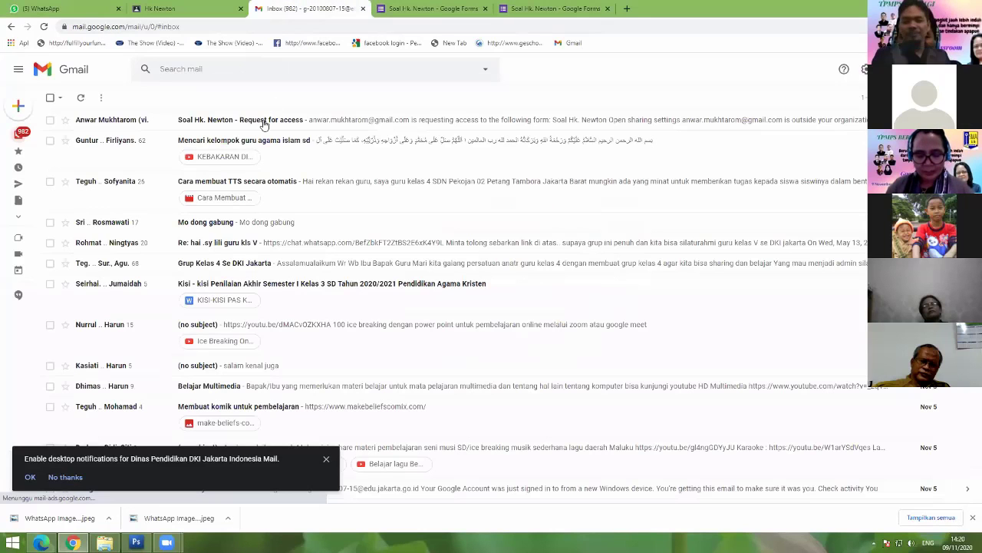
left_click(263, 121)
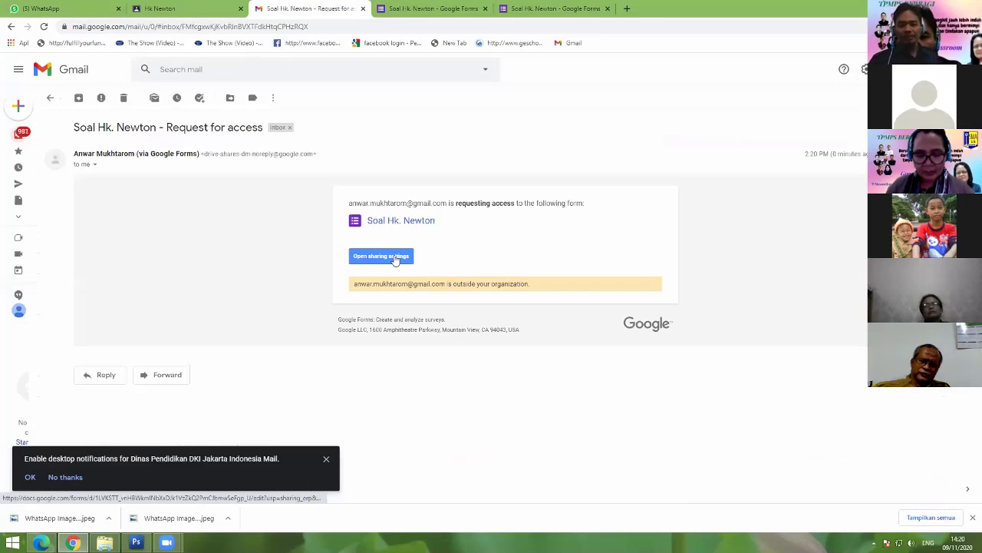
left_click(382, 256)
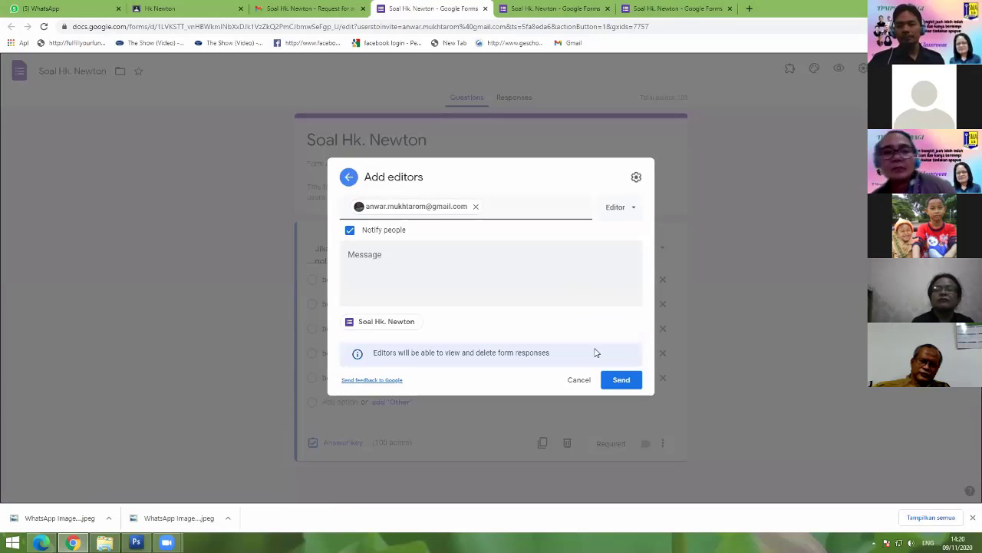
Step: Send the editor invitation to the requesting student and confirm sharing outside the organization
left_click(625, 380)
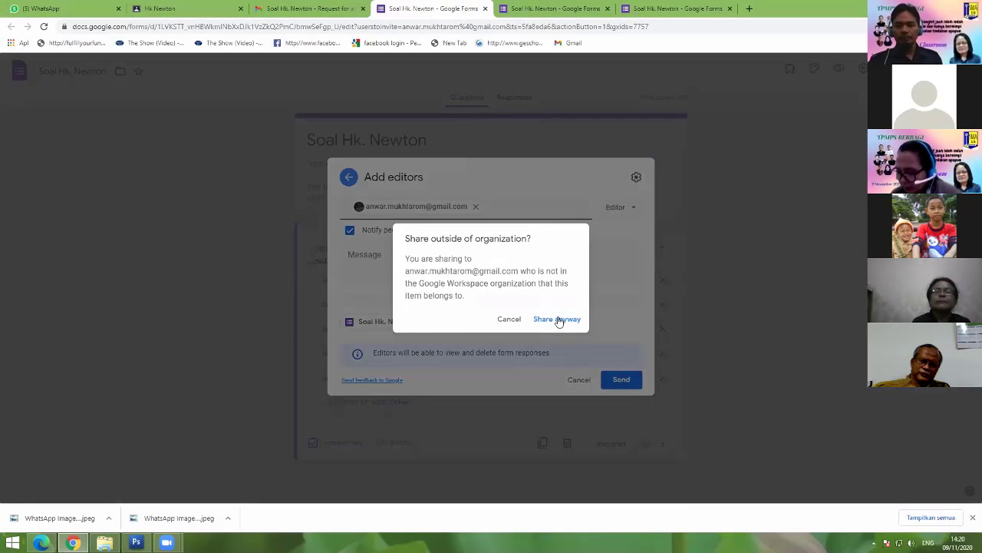
left_click(556, 316)
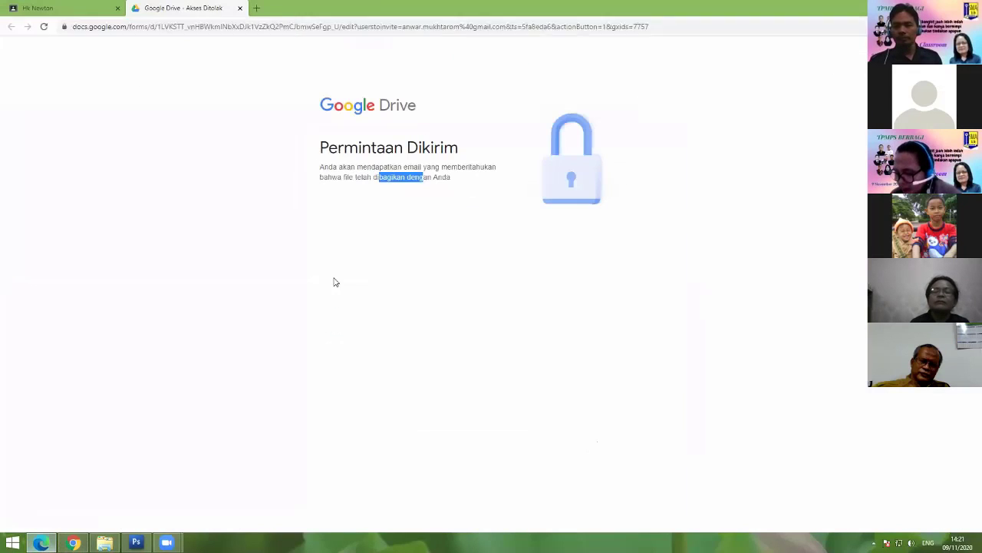
Step: Open the quiz from the student's Hk Newton assignment, closing the access-denied Drive tab
left_click(38, 6)
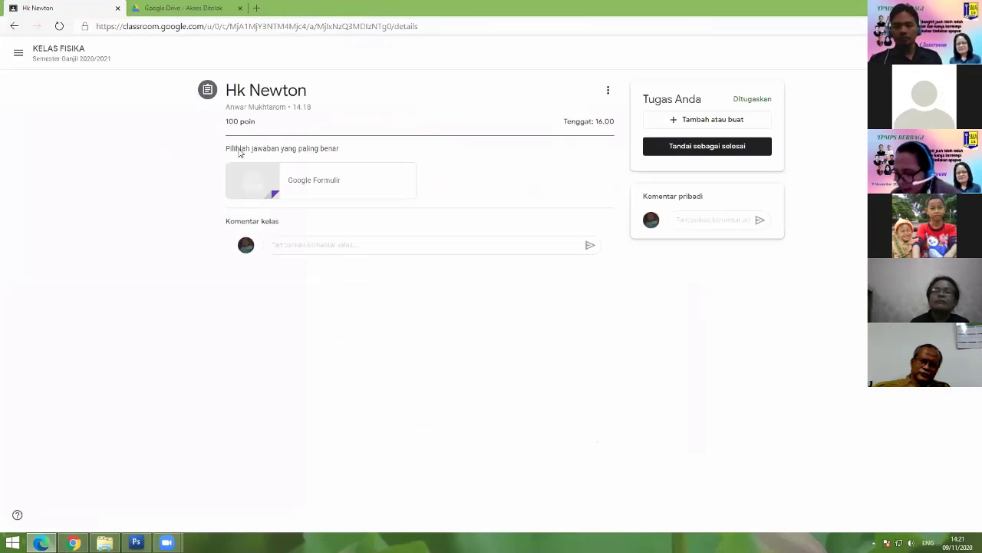
left_click(252, 172)
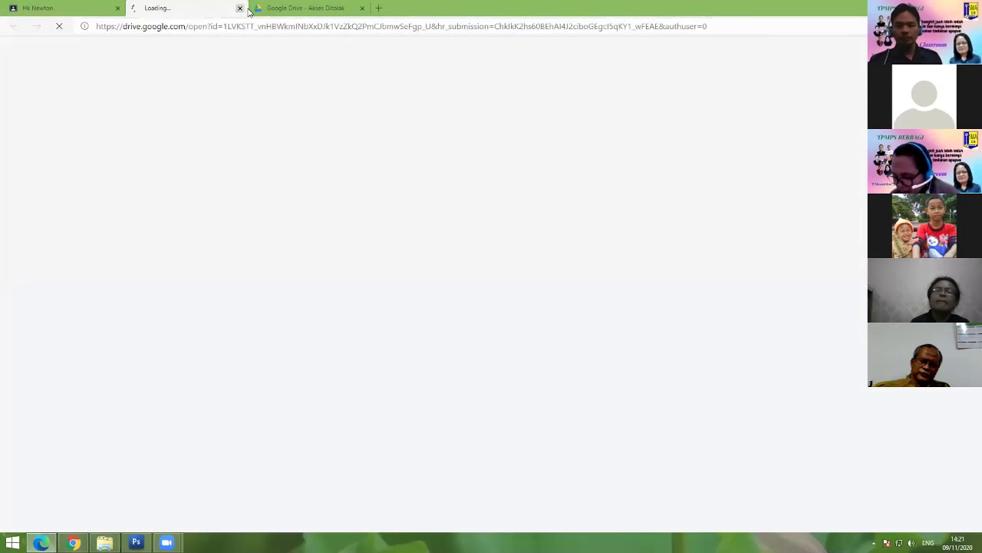
left_click(362, 8)
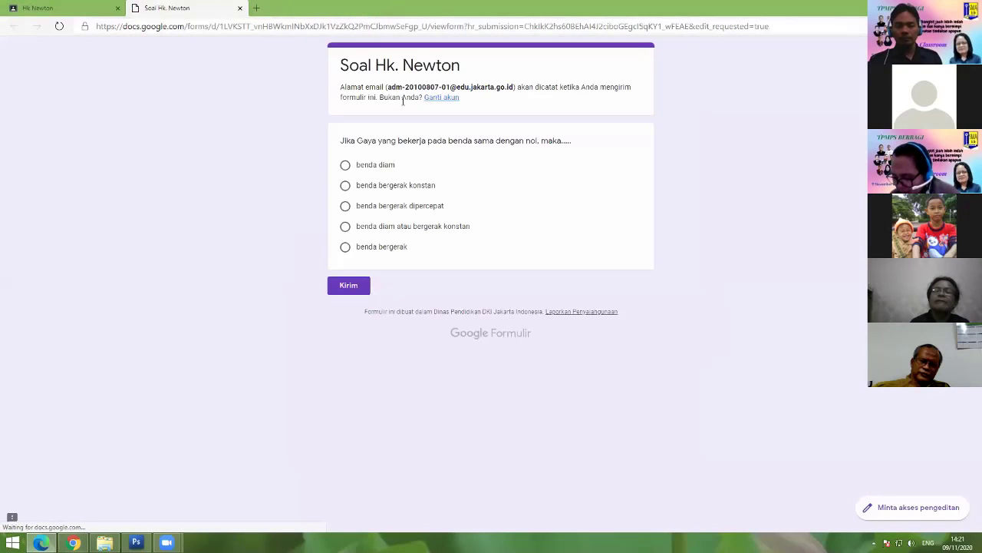
left_click(16, 7)
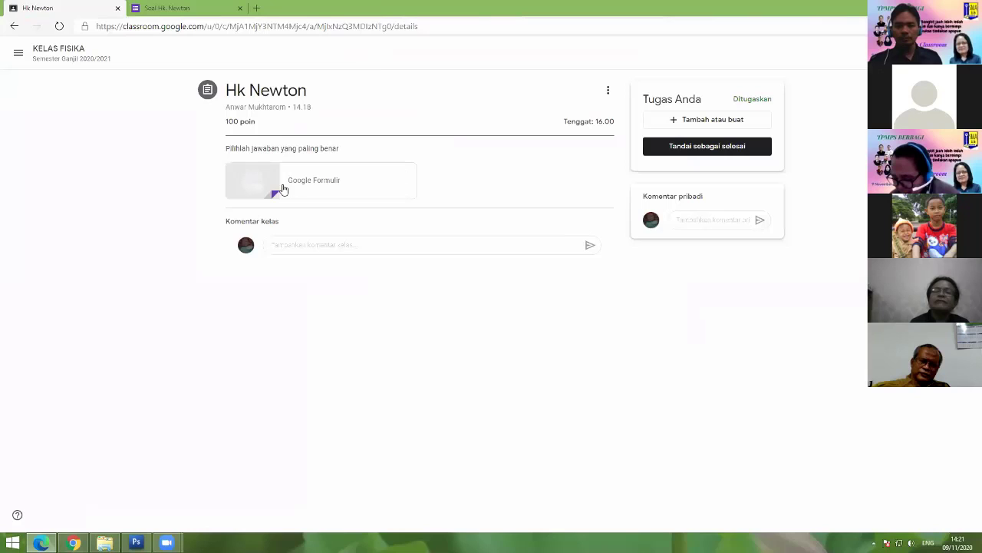
left_click(160, 6)
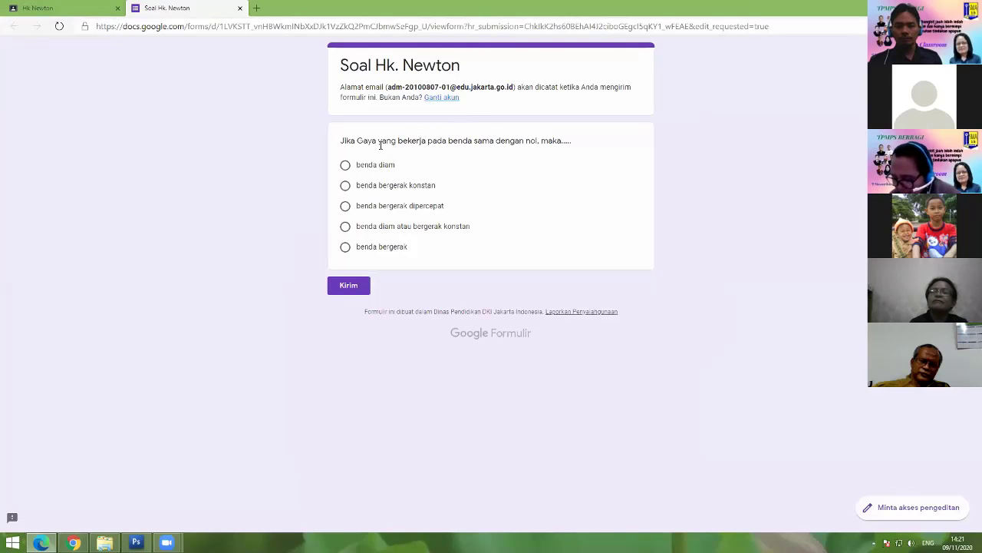
Step: Select the 'benda bergerak' answer, then clear it to leave the question unanswered
left_click_drag(376, 141, 568, 142)
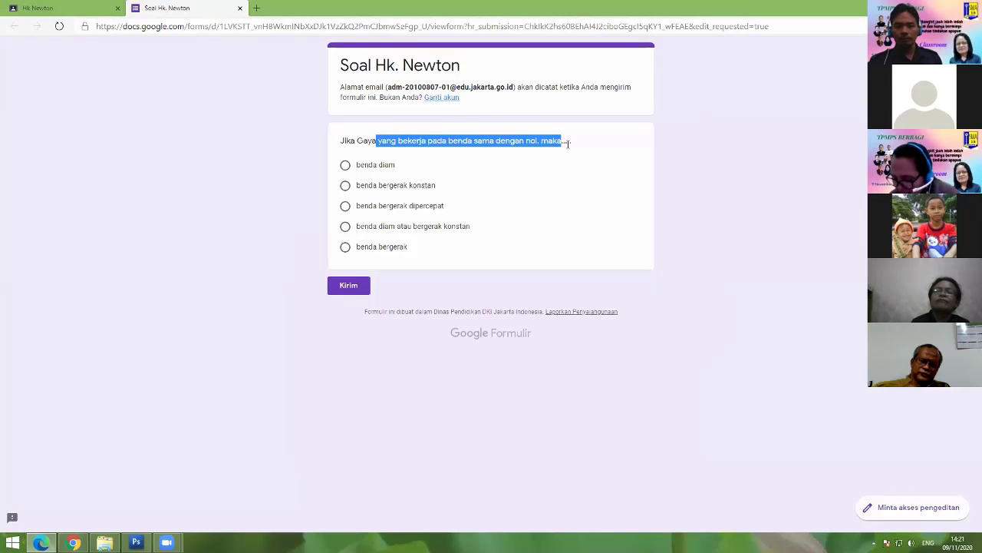
left_click(556, 213)
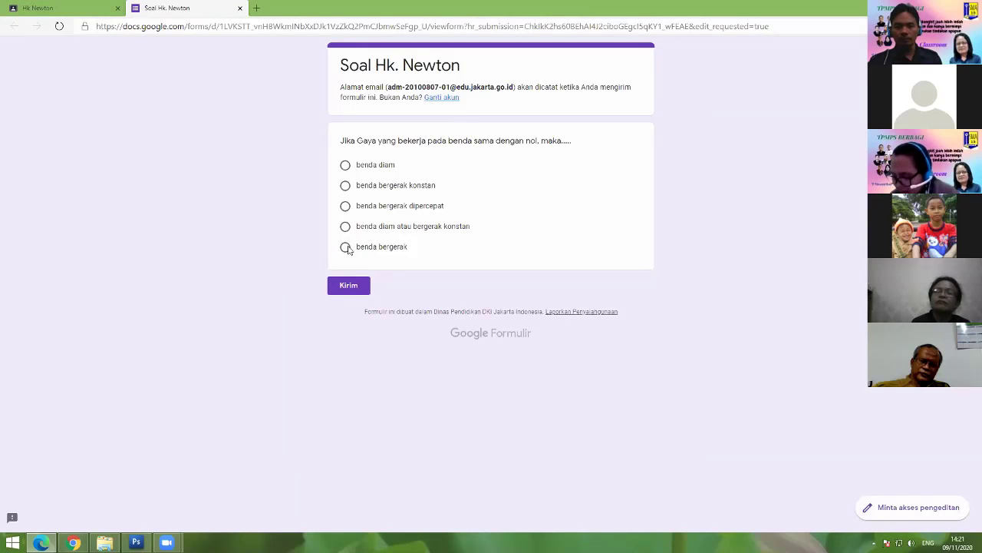
left_click(346, 249)
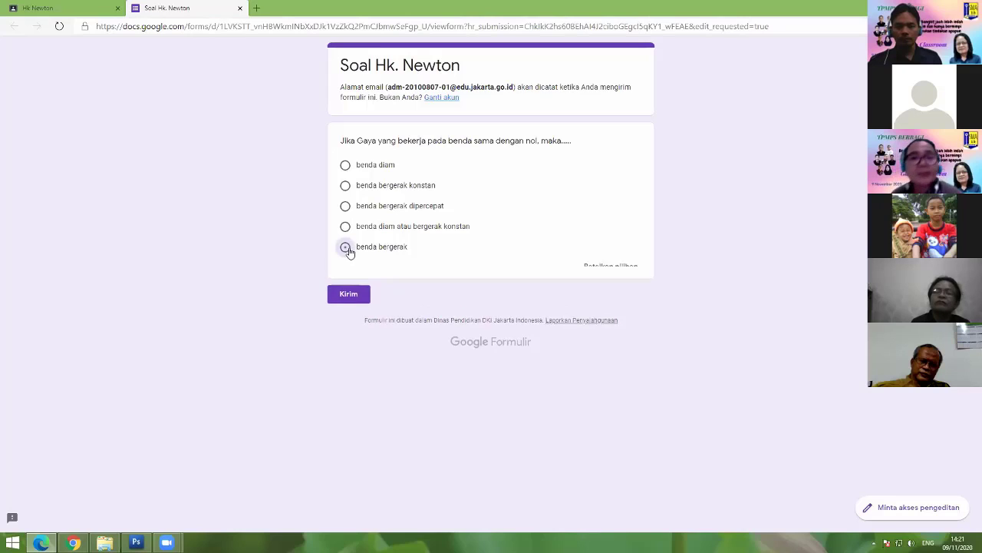
left_click(346, 247)
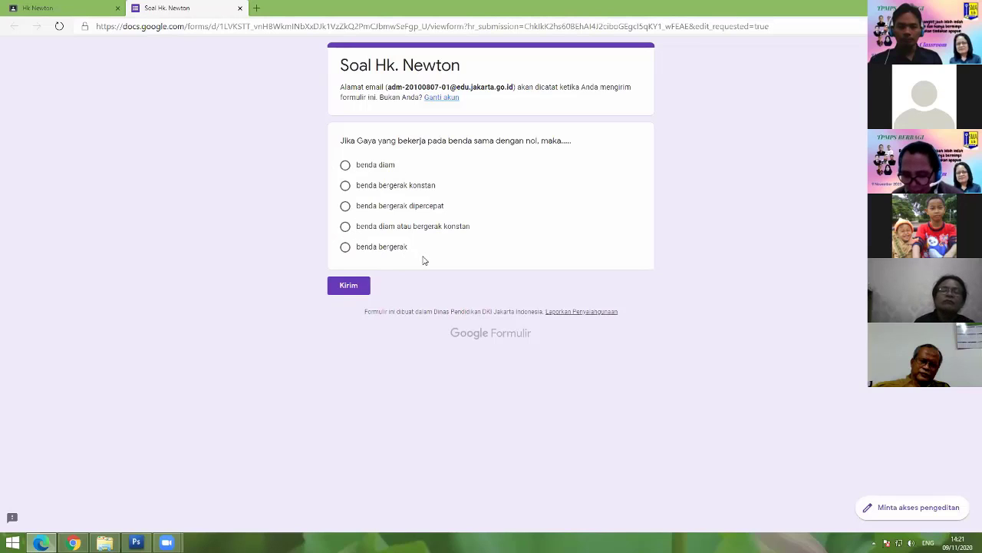
Step: Close the question's Show menu with Shuffle option order checked, then bring up the student's quiz window
key("alt+Tab")
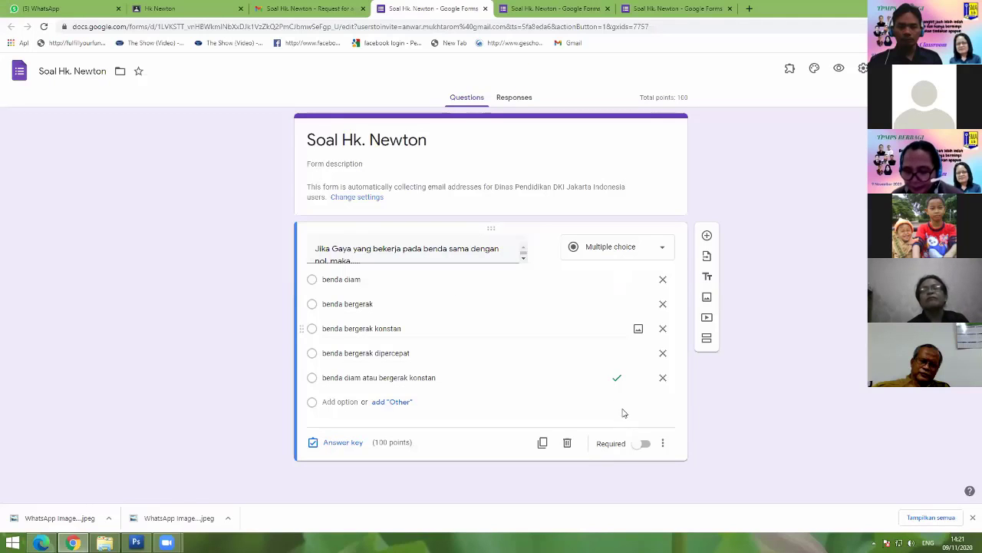
left_click(664, 445)
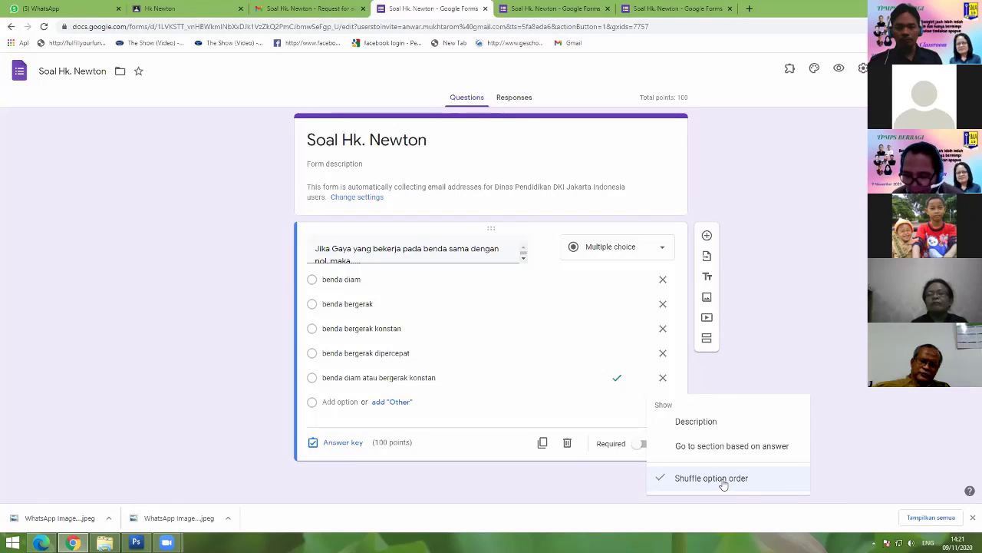
left_click(795, 254)
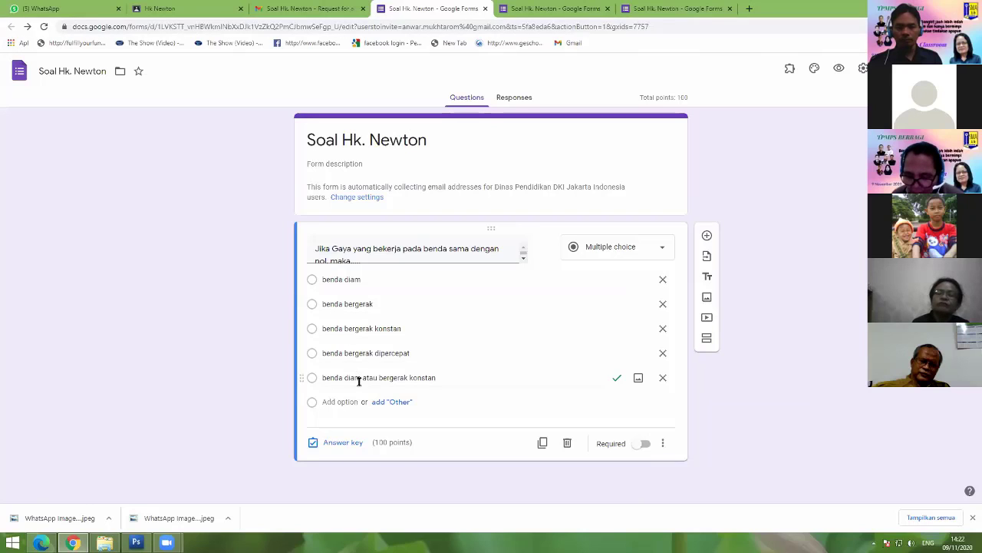
key("alt+Tab")
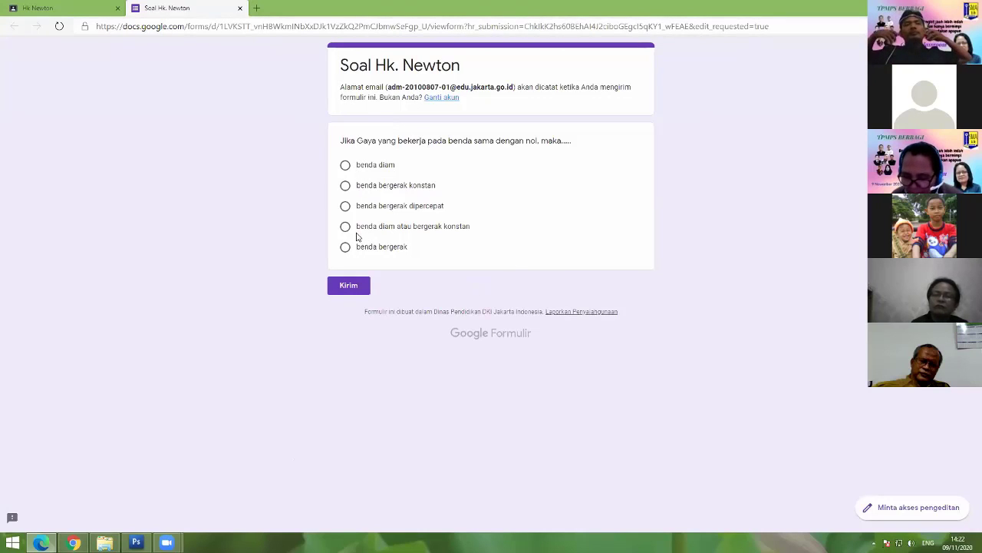
Step: Answer 'benda diam atau bergerak konstan', submit the quiz and view the scored answers
left_click(346, 229)
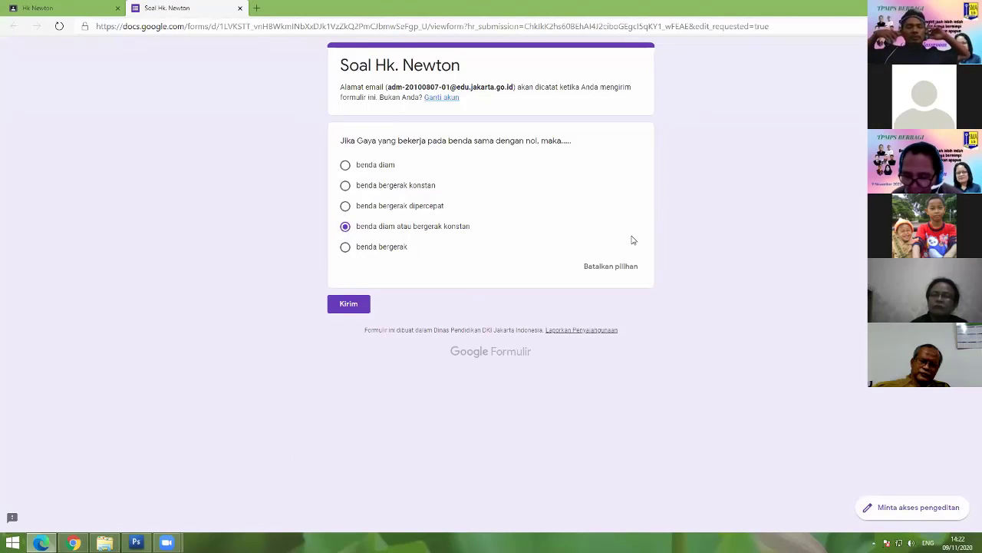
left_click(357, 303)
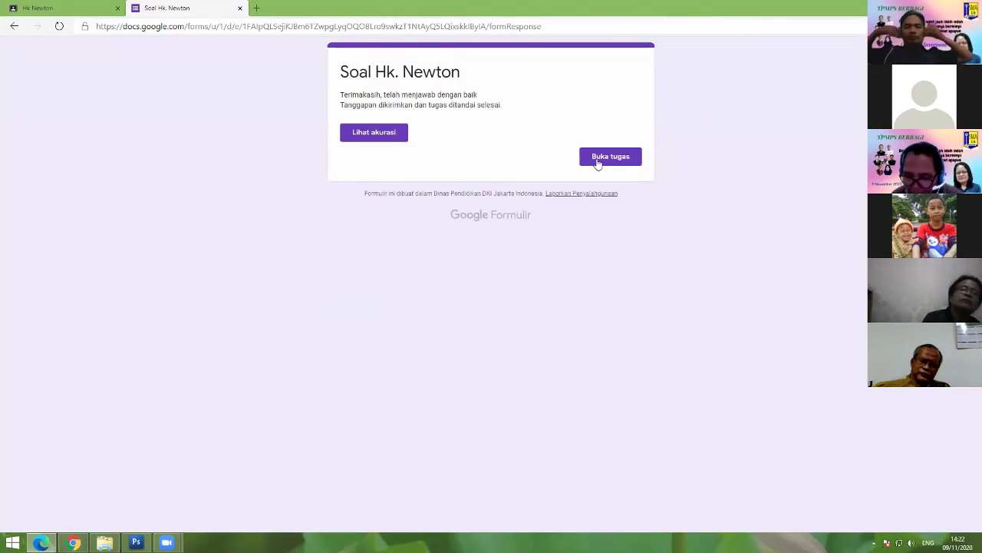
left_click(375, 135)
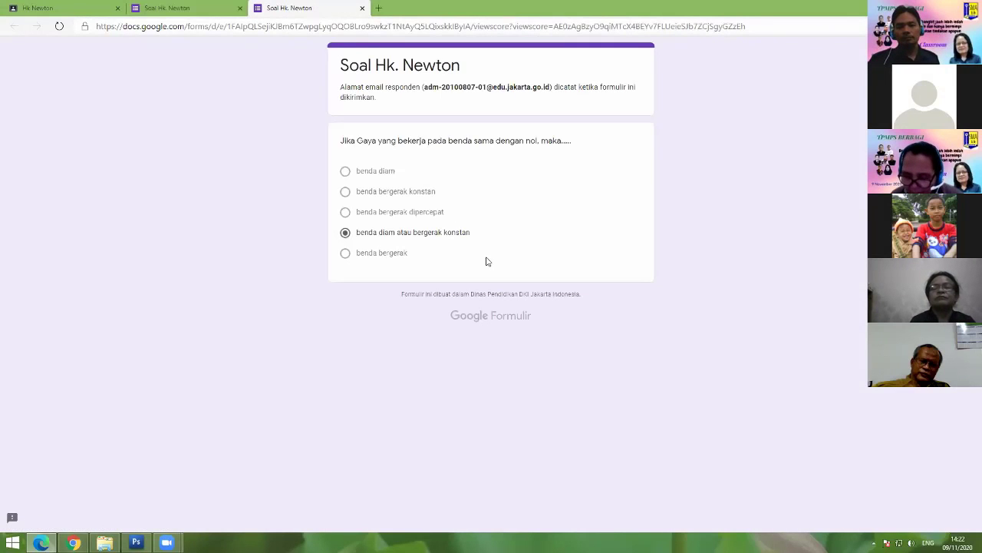
left_click(165, 6)
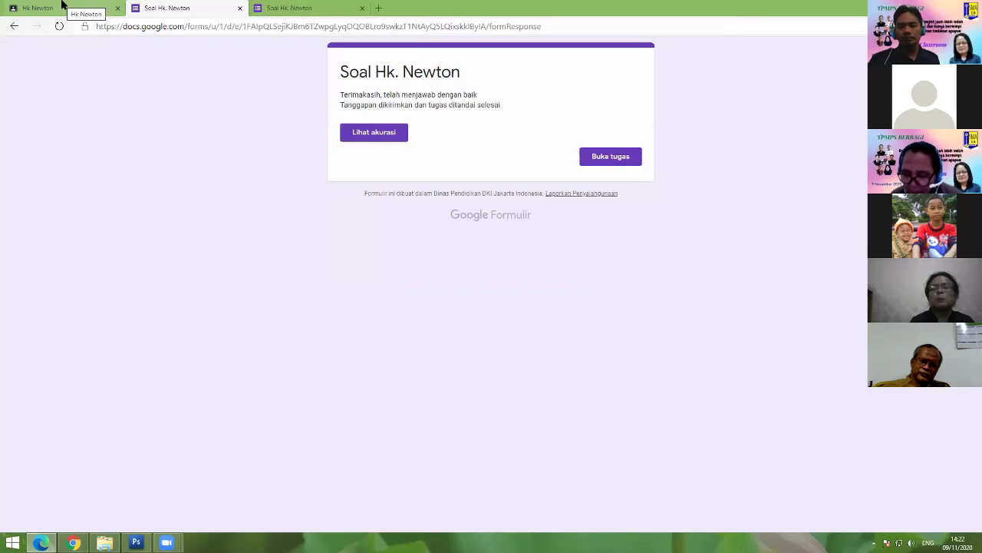
Step: Open the Hk Newton assignment in Classroom and mark it as done
left_click(602, 160)
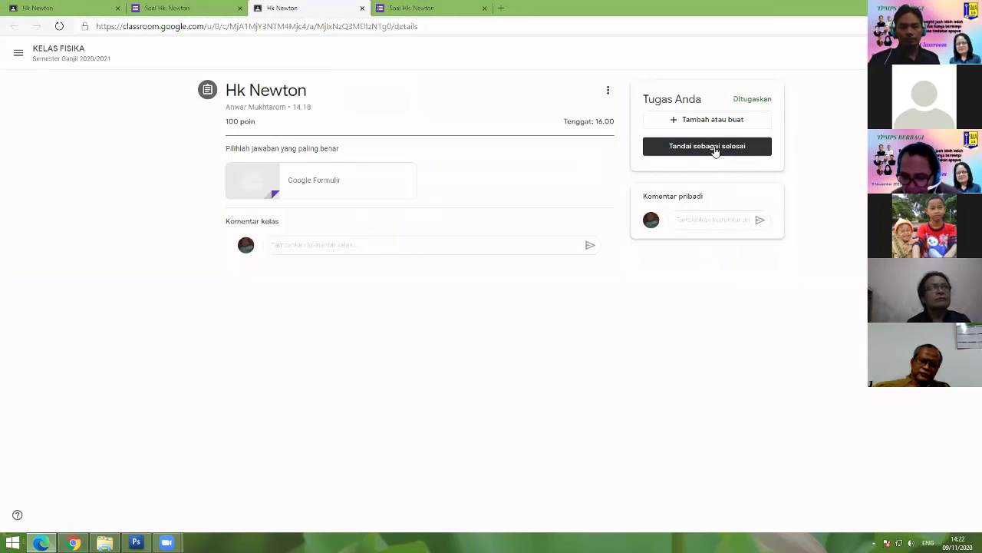
left_click(714, 147)
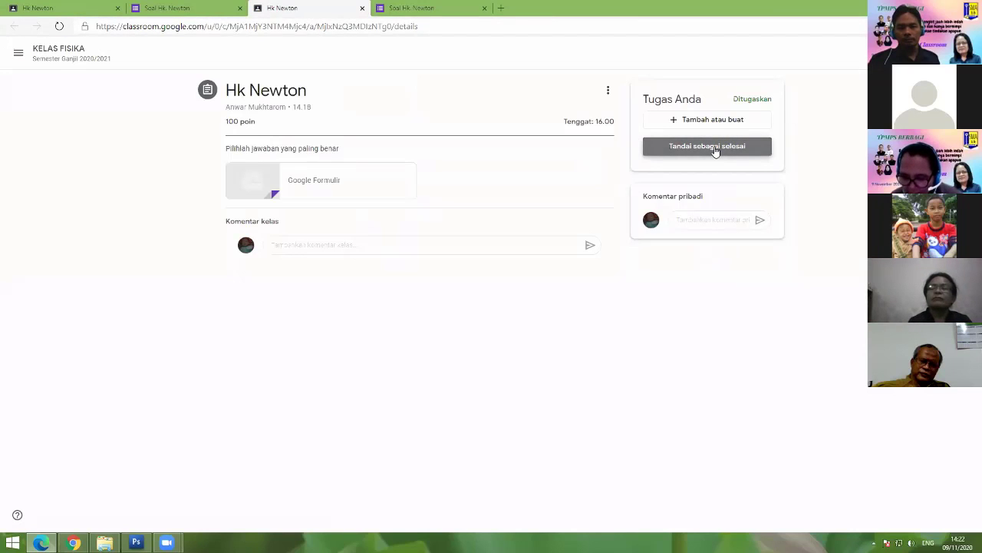
left_click(715, 150)
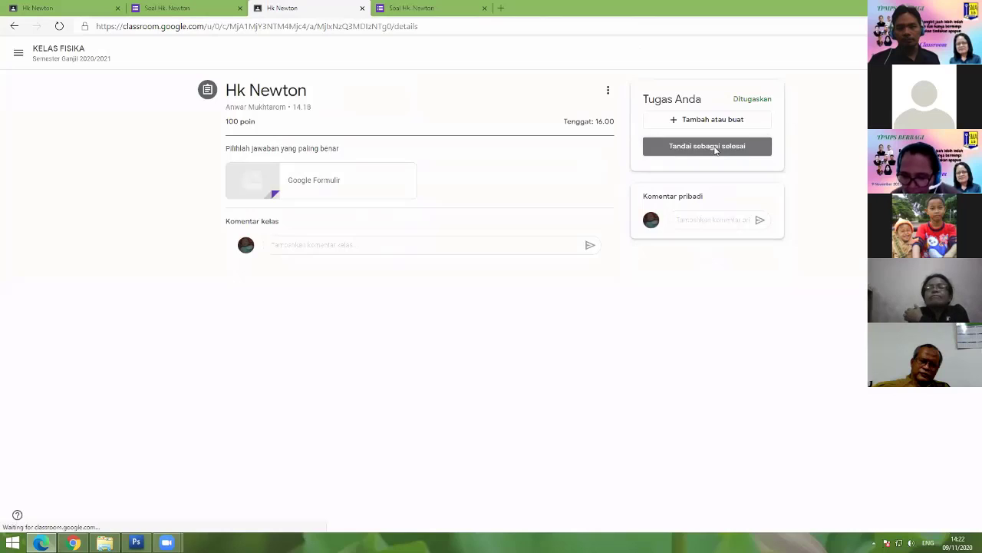
left_click(538, 316)
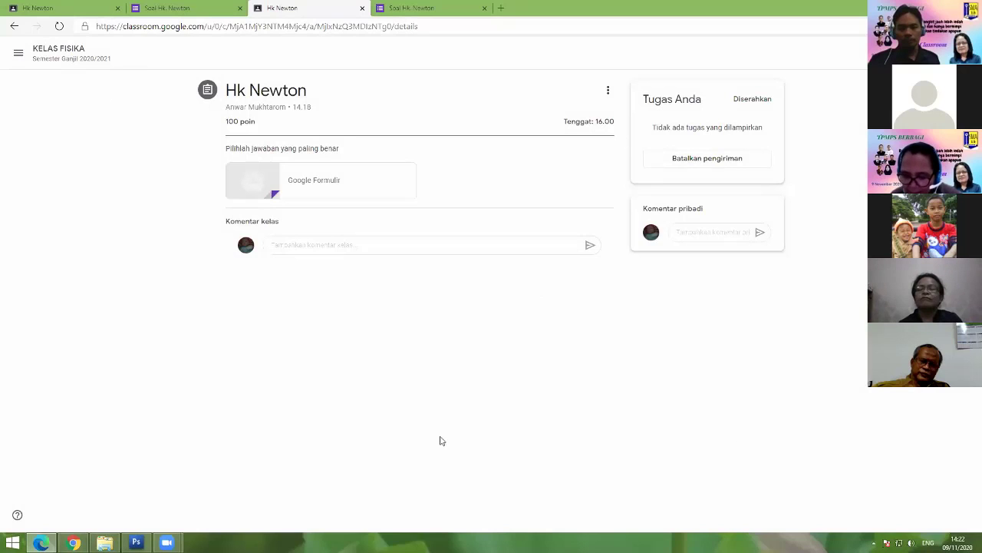
Step: In the form editor, review the Responses tab's Insights and Scores: one response averaging 100/100
key("alt+Tab")
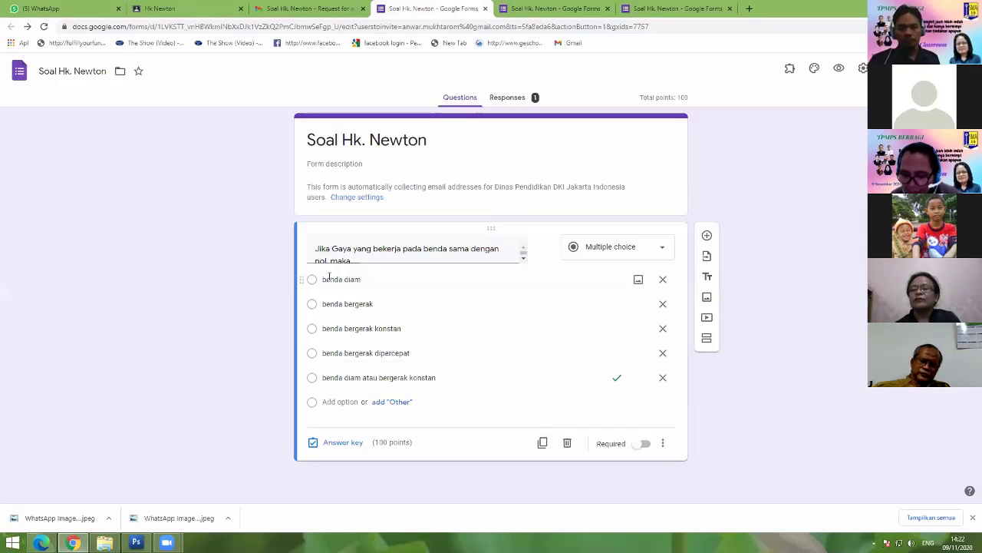
left_click(519, 100)
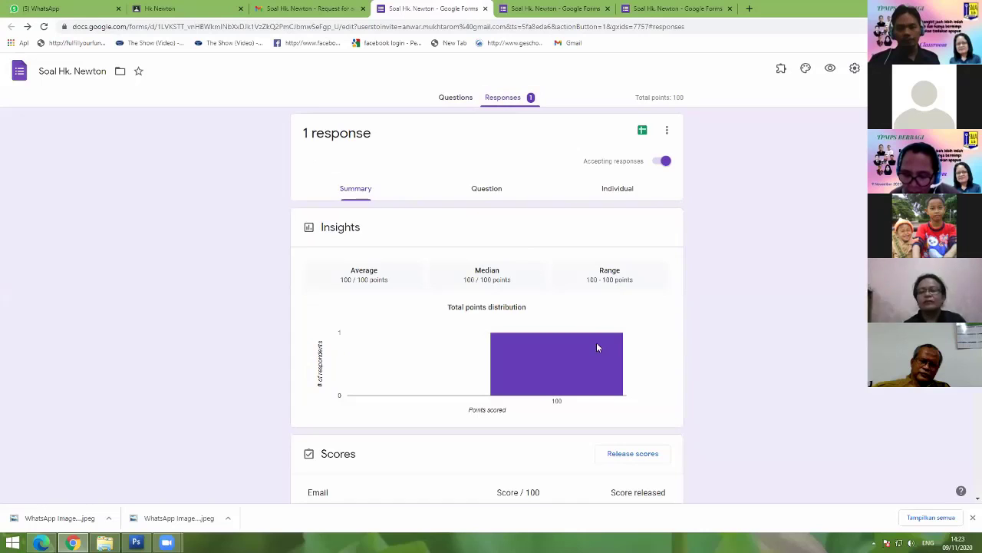
scroll(599, 349, "down", 2)
scroll(566, 346, "up", 1)
scroll(568, 346, "down", 2)
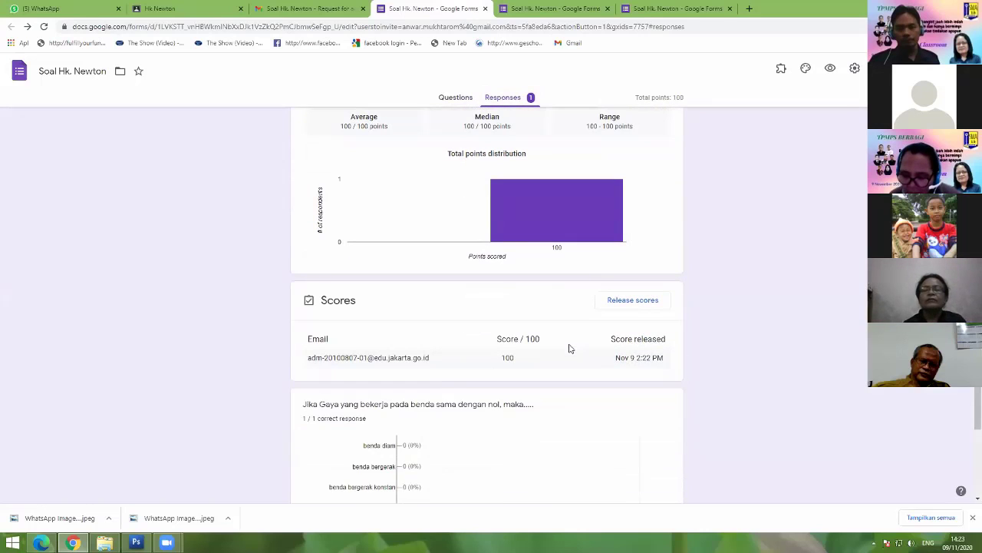
scroll(568, 349, "down", 1)
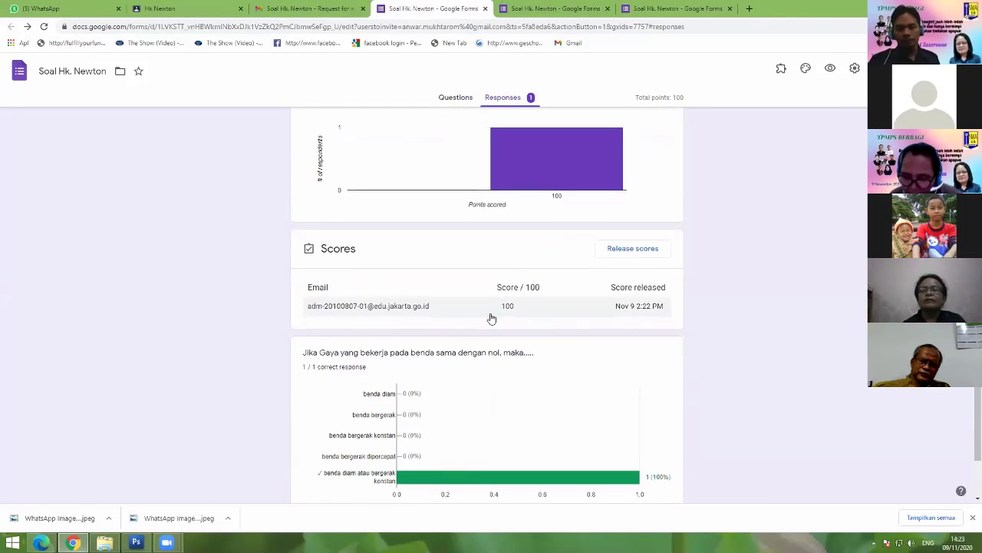
scroll(492, 318, "down", 1)
scroll(492, 319, "up", 4)
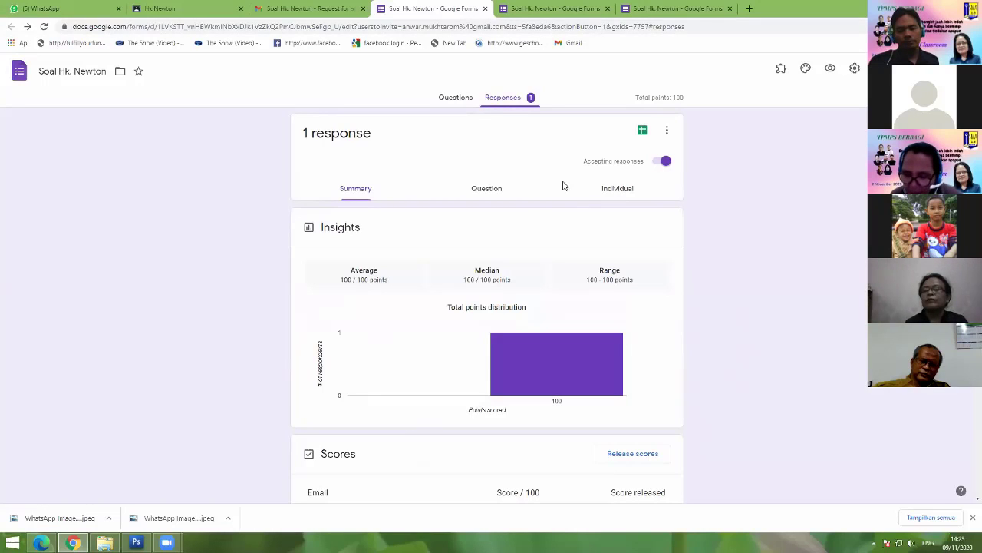
Step: Link the responses to a new spreadsheet named Soal Hk. Newton (Responses)
left_click(643, 131)
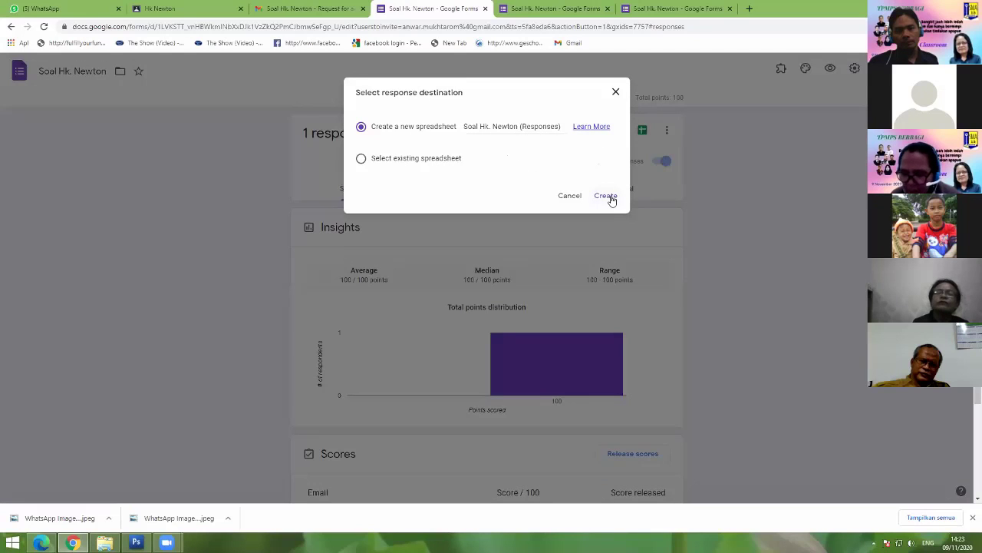
left_click(611, 198)
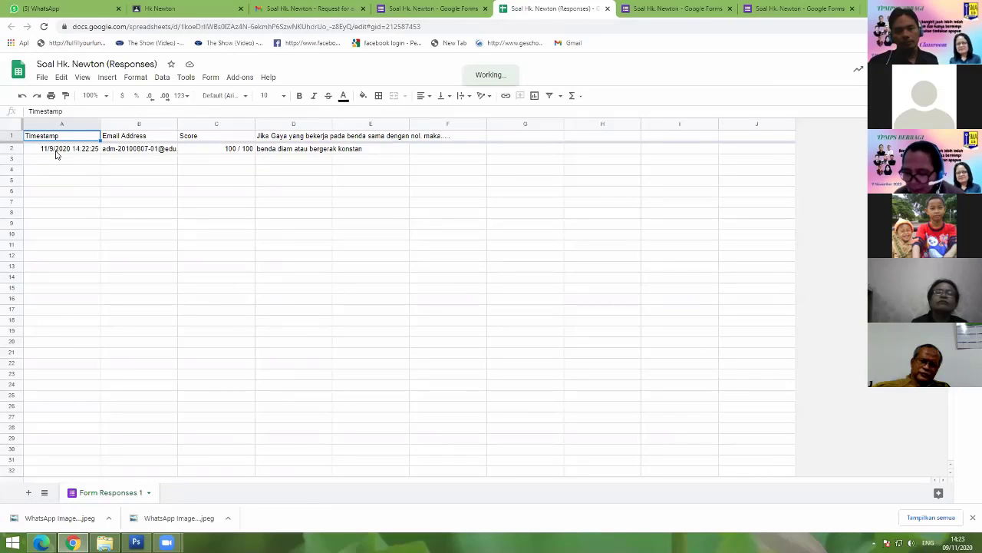
Step: Download the Soal Hk. Newton (Responses) sheet as Microsoft Excel (.xlsx) and return to the Forms tab
left_click(56, 152)
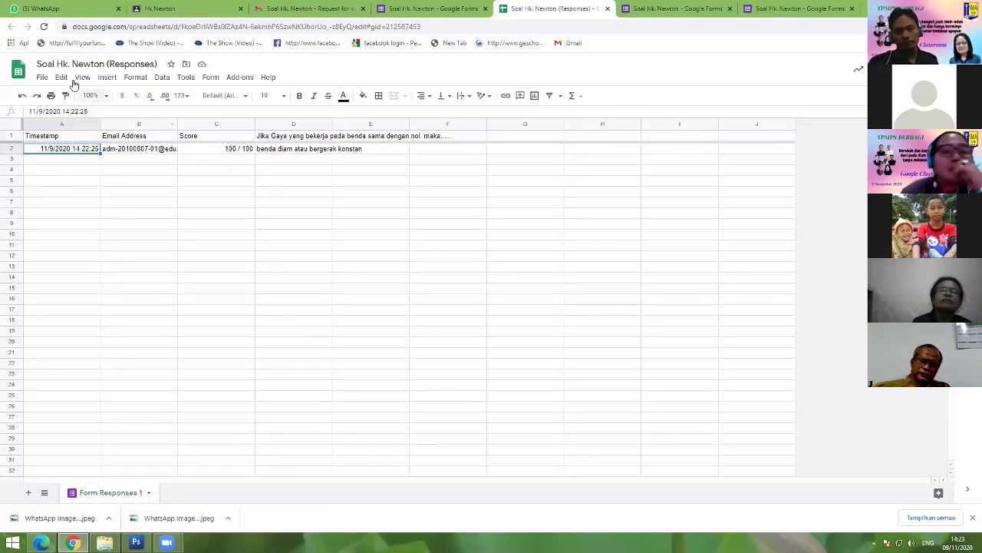
left_click(42, 78)
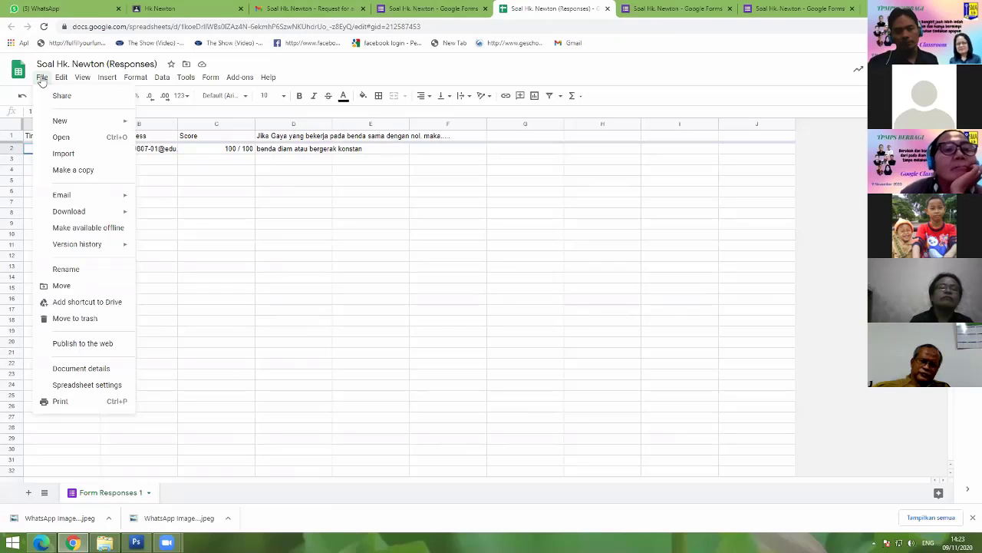
mouse_move(120, 213)
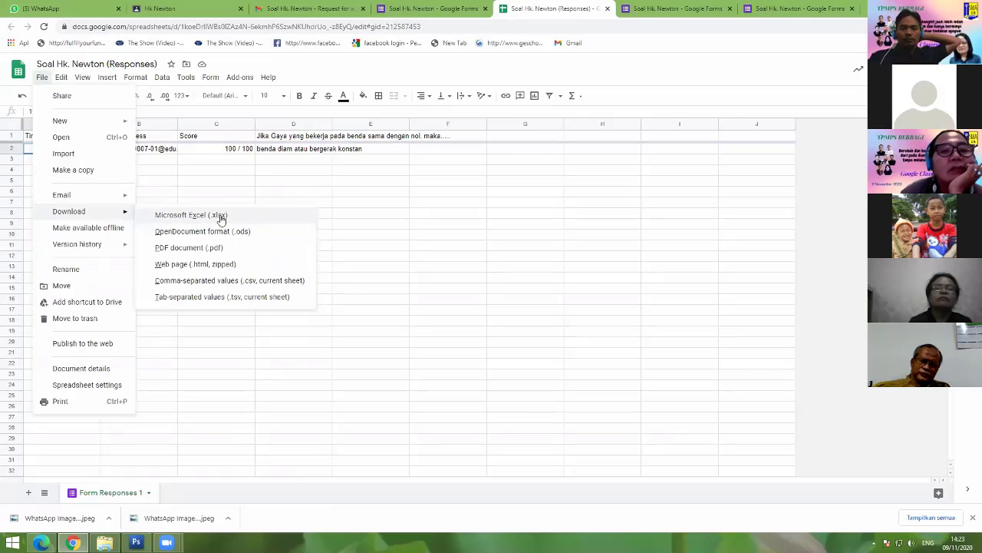
left_click(222, 217)
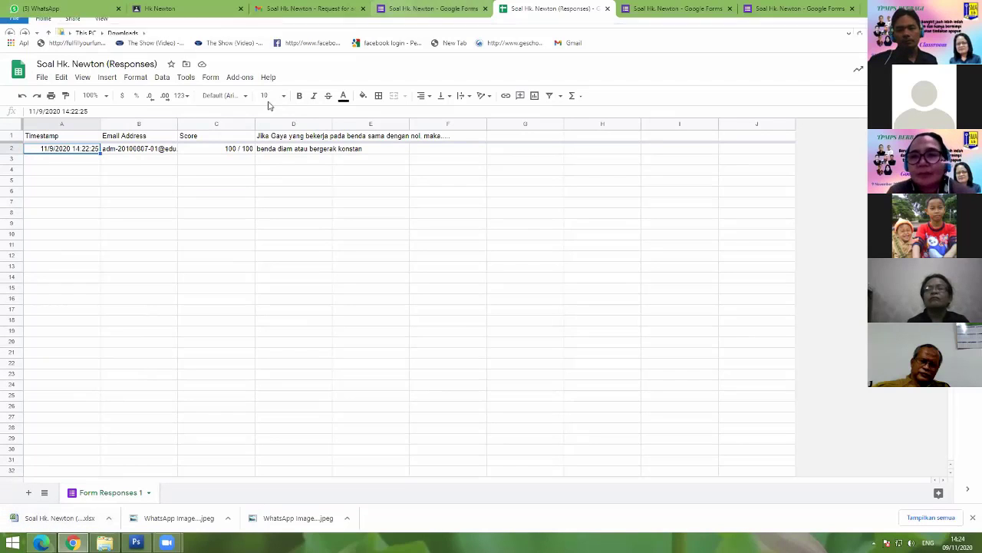
key("ctrl+shift+Tab")
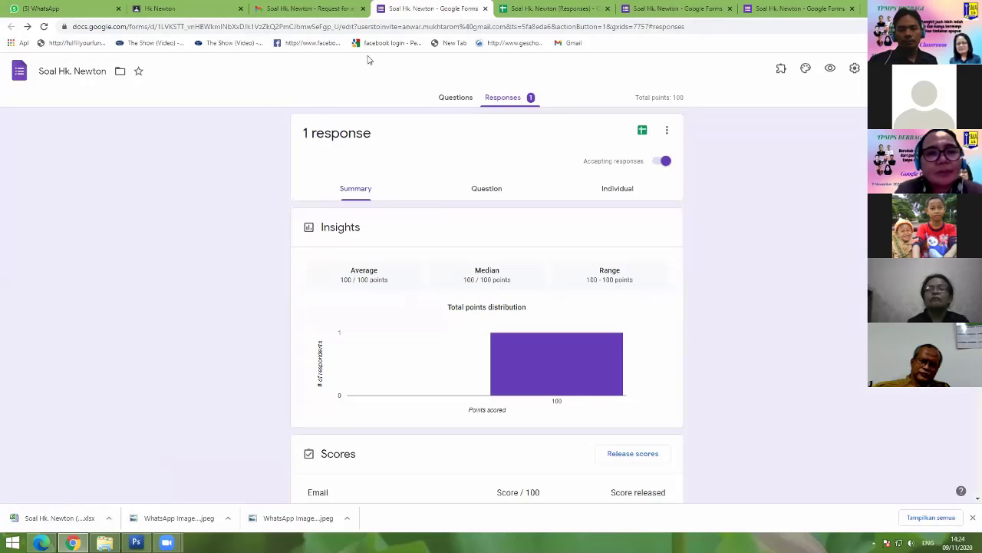